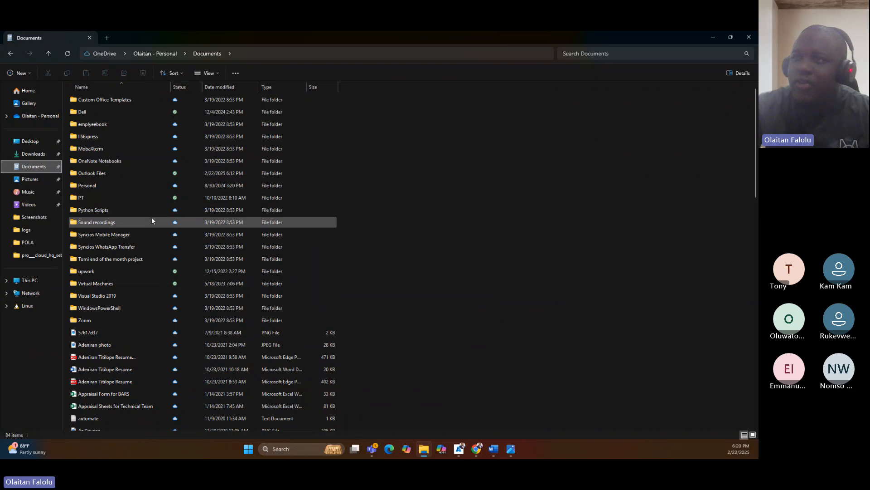
Minimize the Documents folder window and switch to the Microsoft Azure portal in the browser.
scroll(111, 297, "down", 10)
scroll(115, 323, "up", 10)
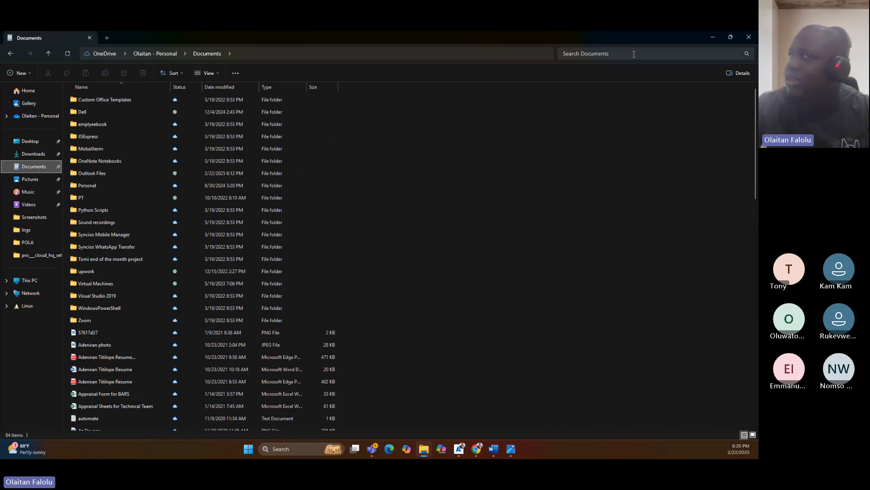
left_click(711, 37)
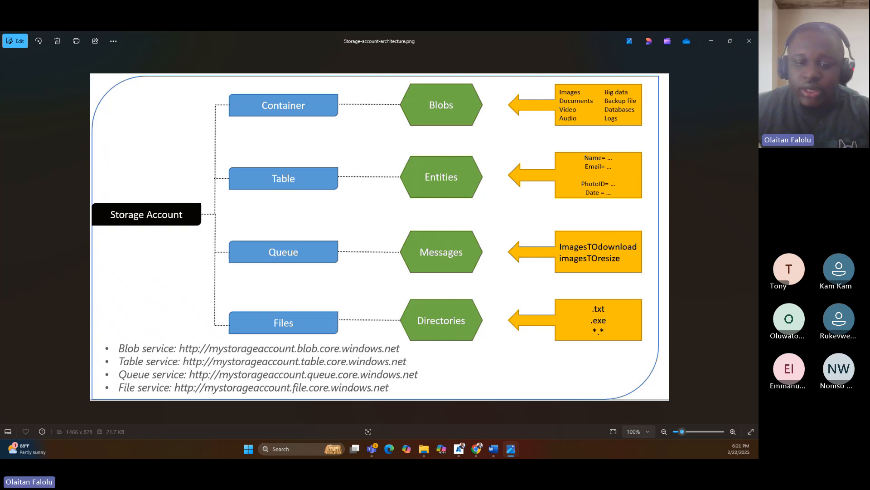
key("alt+Tab")
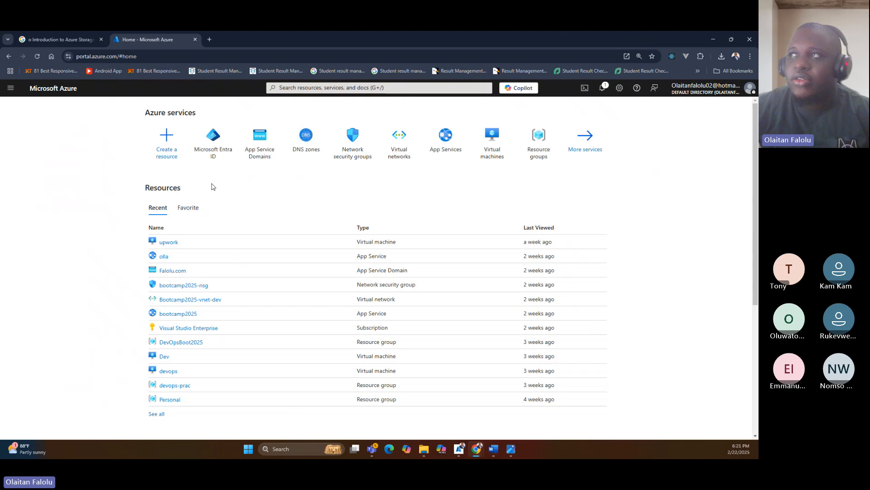
Open the Storage accounts service in the Azure portal and start creating a new storage account.
left_click(314, 87)
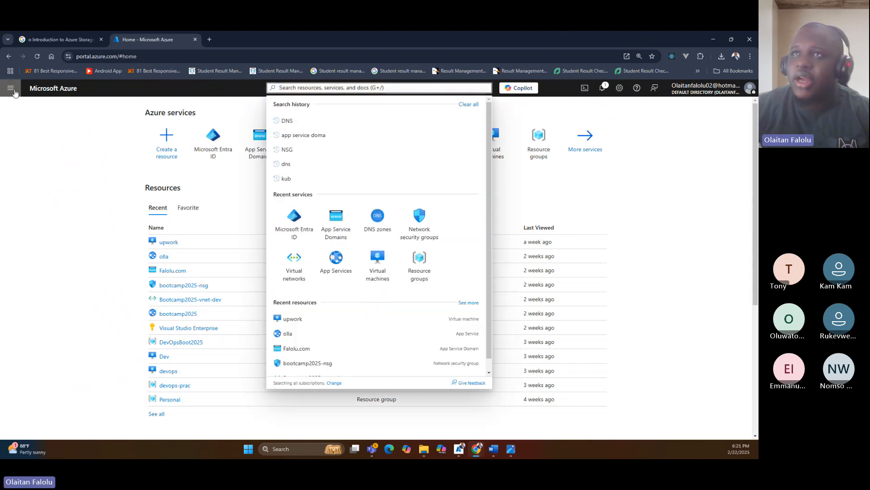
left_click(12, 91)
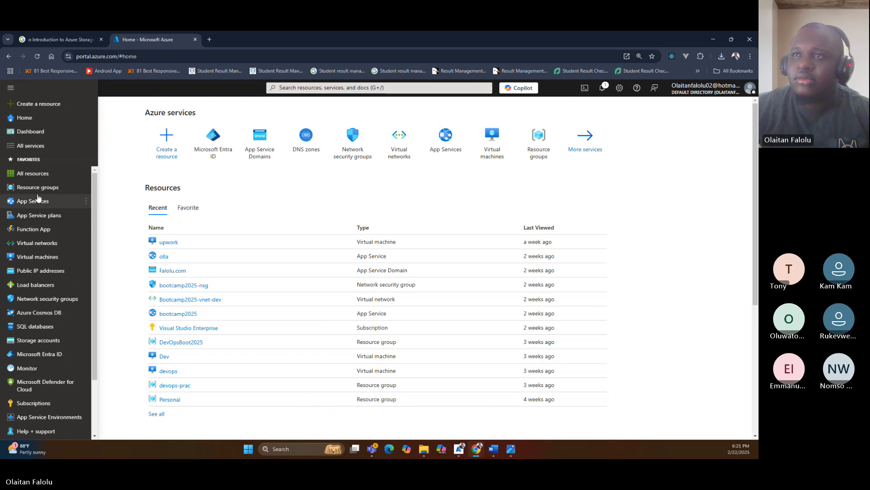
mouse_move(38, 196)
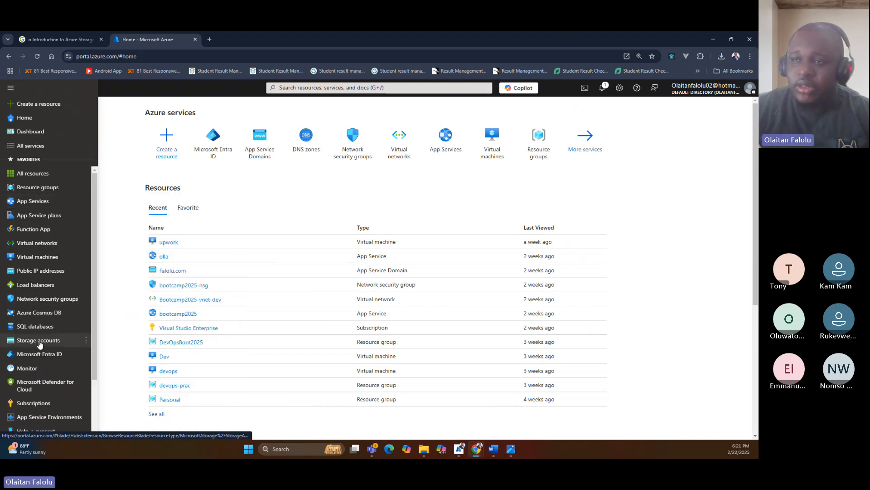
mouse_move(39, 345)
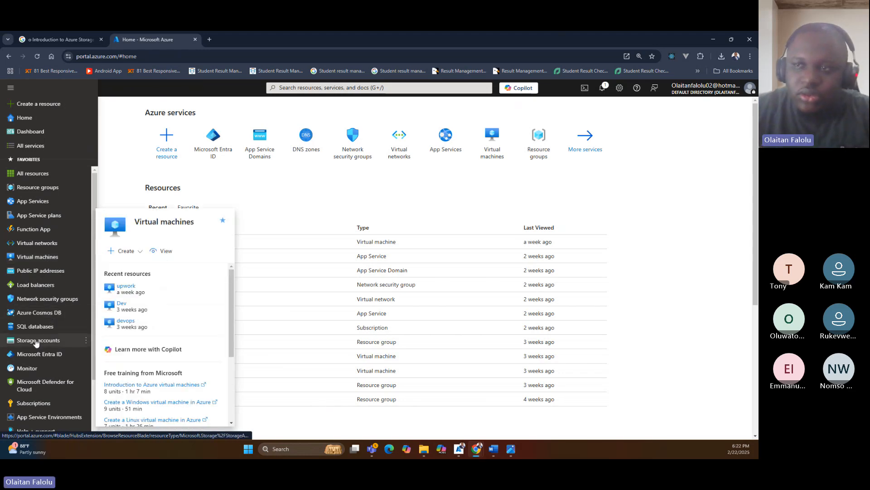
left_click(36, 340)
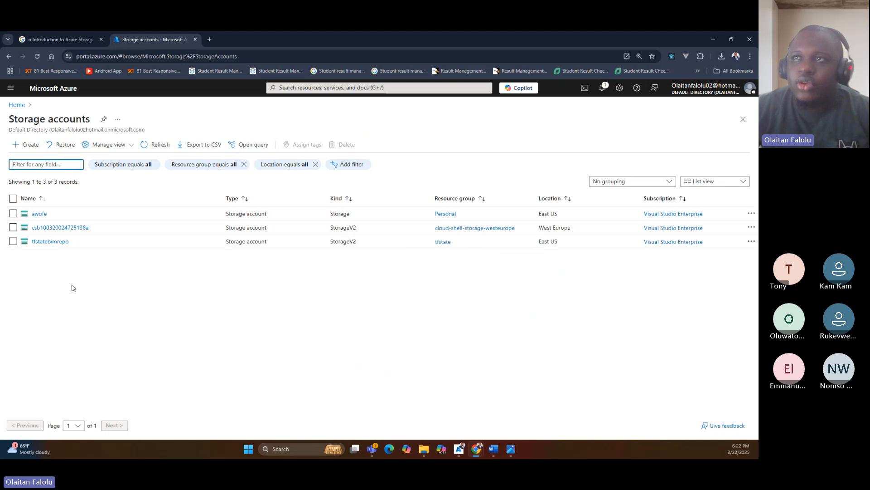
left_click(23, 145)
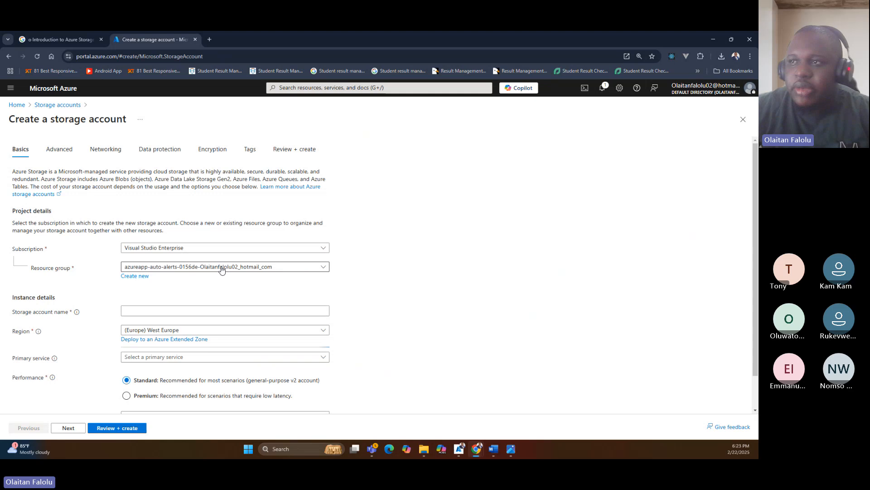
Keep the Visual Studio Enterprise subscription and set the resource group to DevOpsBoot2025.
left_click(184, 249)
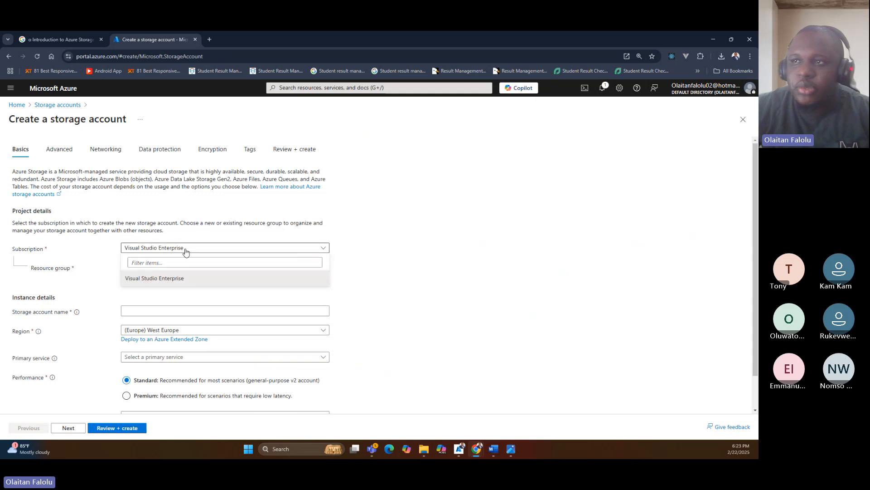
left_click(186, 251)
left_click(217, 267)
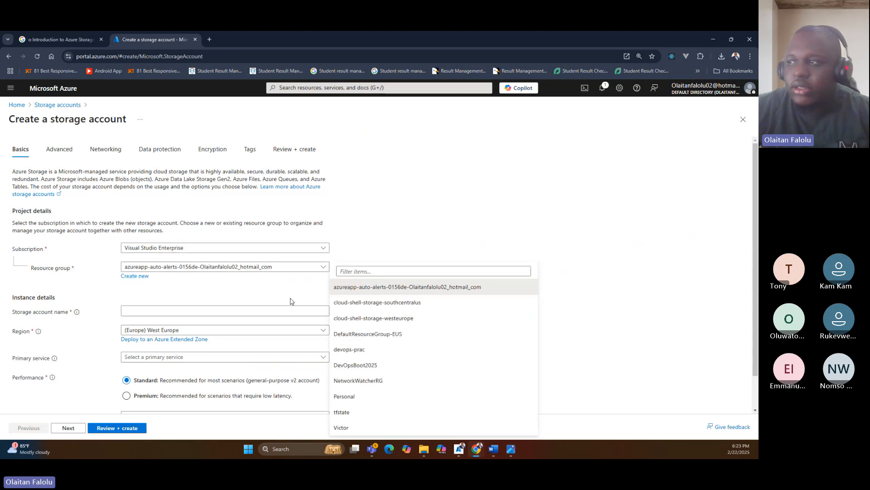
left_click(354, 366)
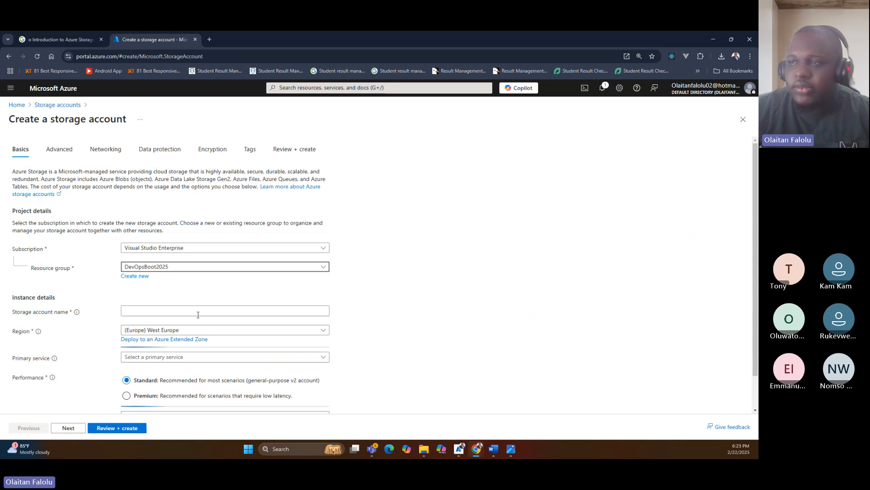
Enter bootcamp25 as the storage account name.
left_click(163, 309)
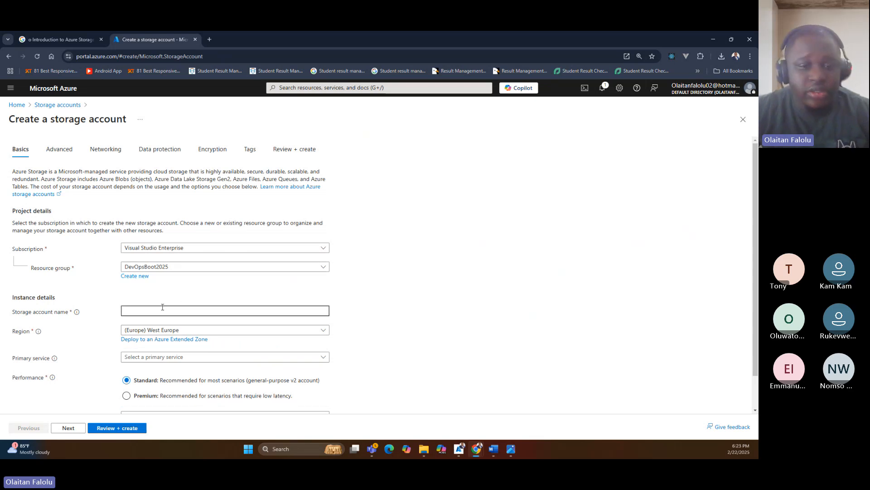
type("de")
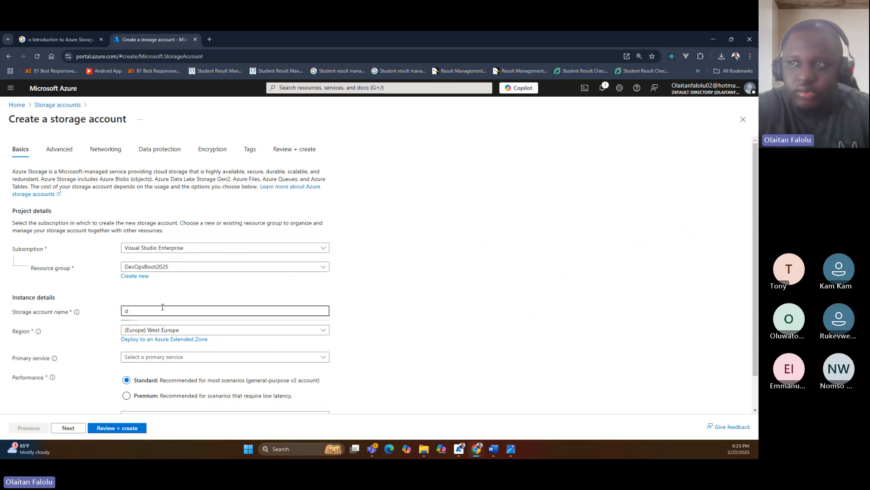
key("BackSpace")
key("BackSpace")
type("boo")
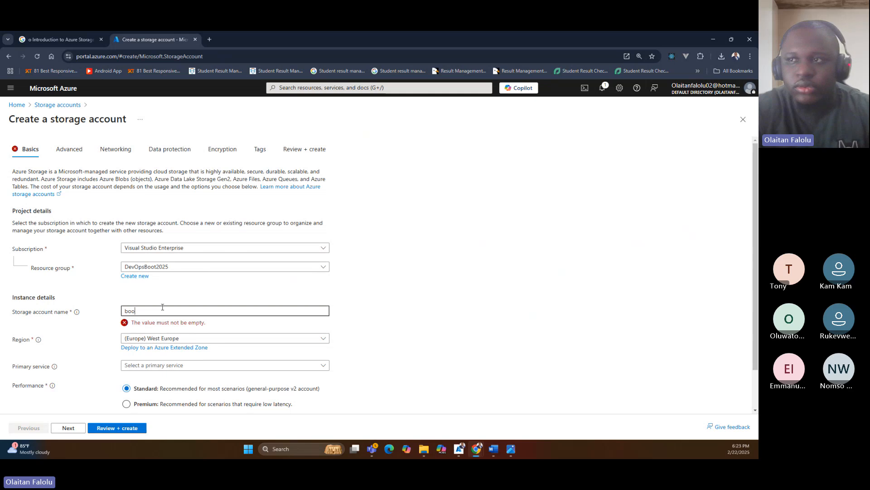
type("tcamp25")
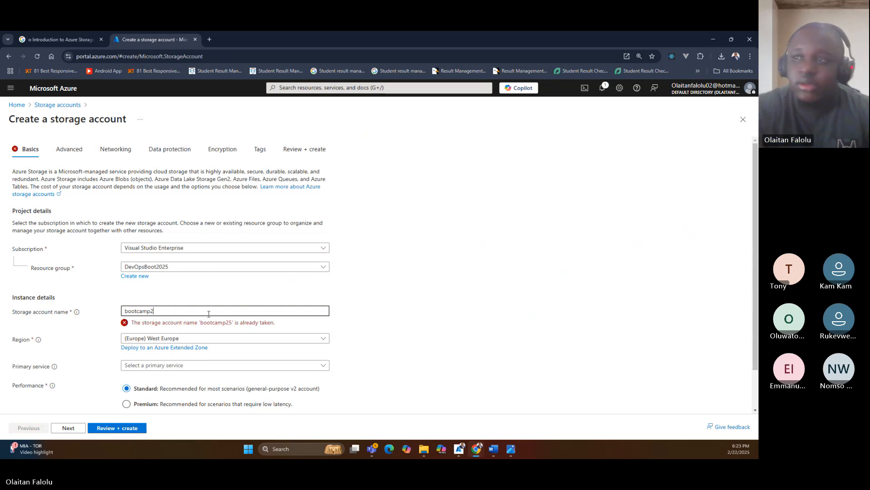
Change the storage account name to bootcam25.
key("BackSpace")
key("BackSpace")
key("BackSpace")
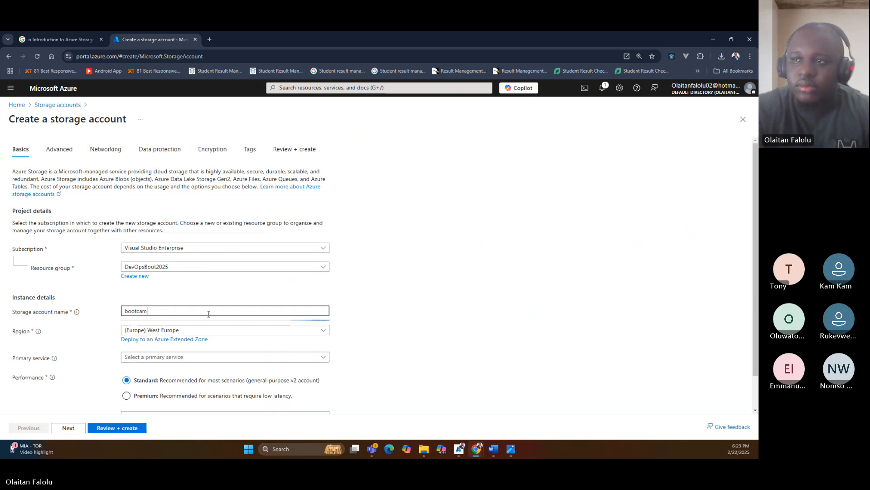
key("BackSpace")
type("m")
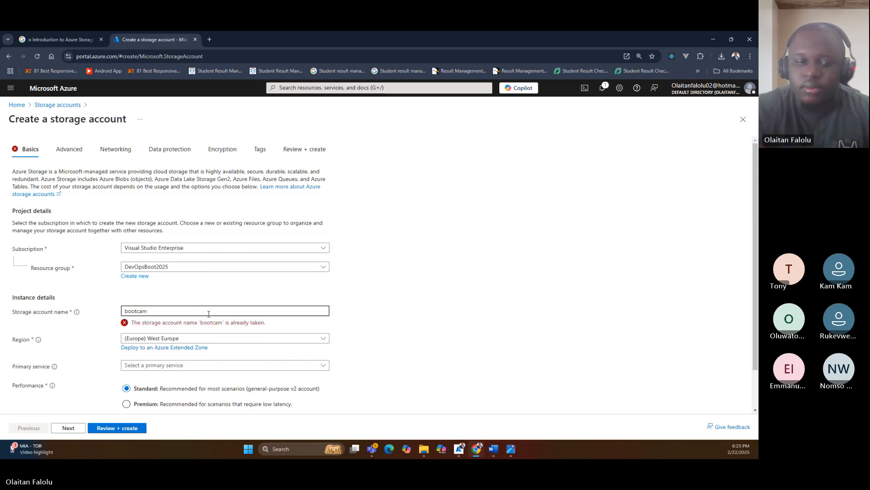
type("25")
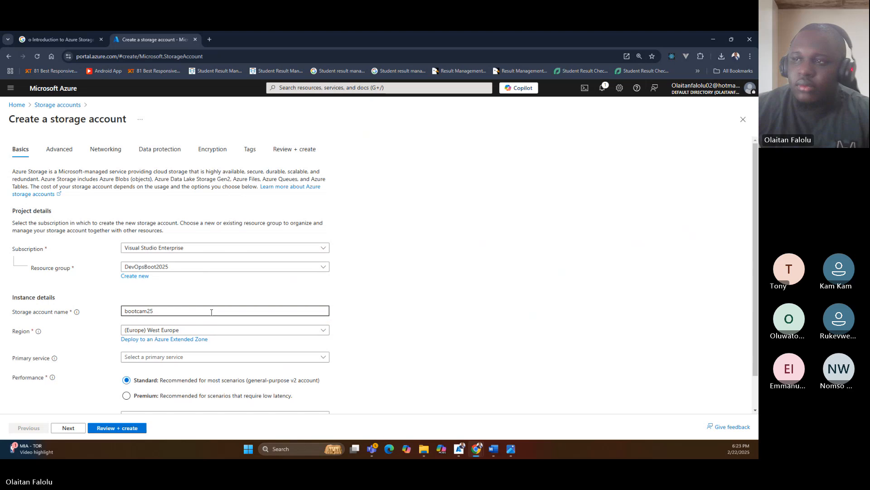
left_click(368, 307)
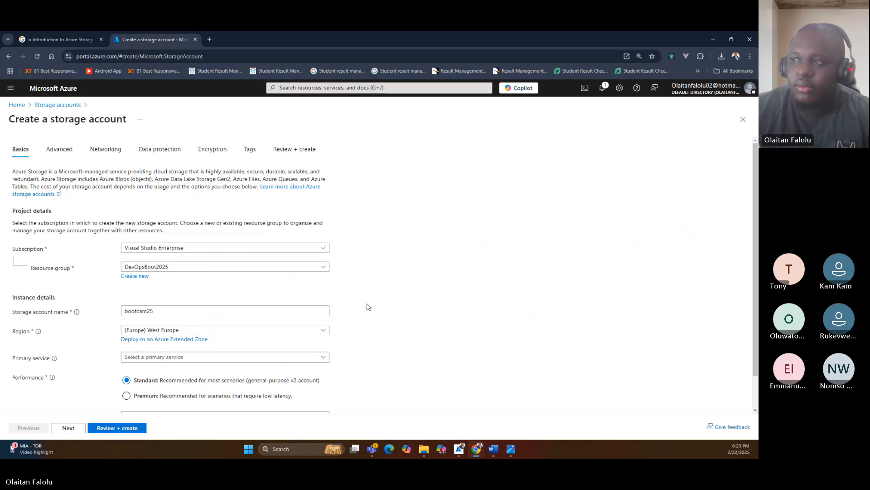
left_click(276, 312)
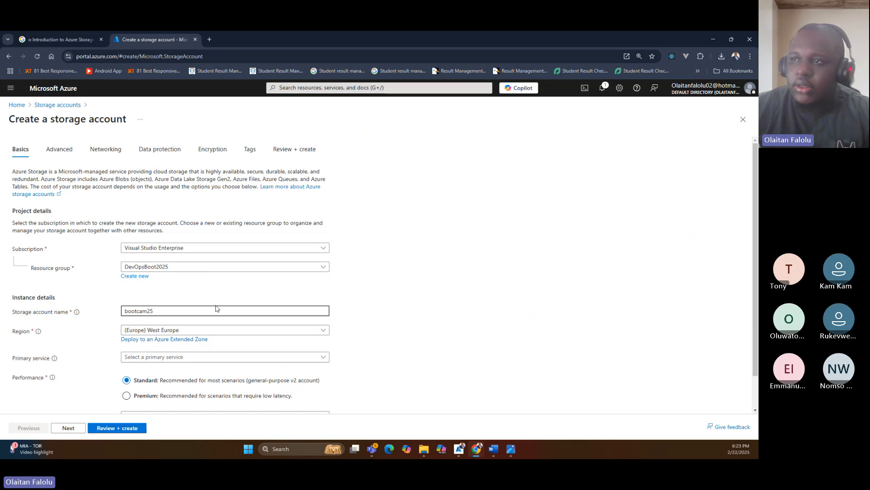
Keep the region at West Europe and set the primary service to Azure Blob Storage or Azure Data Lake Storage Gen 2.
scroll(216, 308, "down", 2)
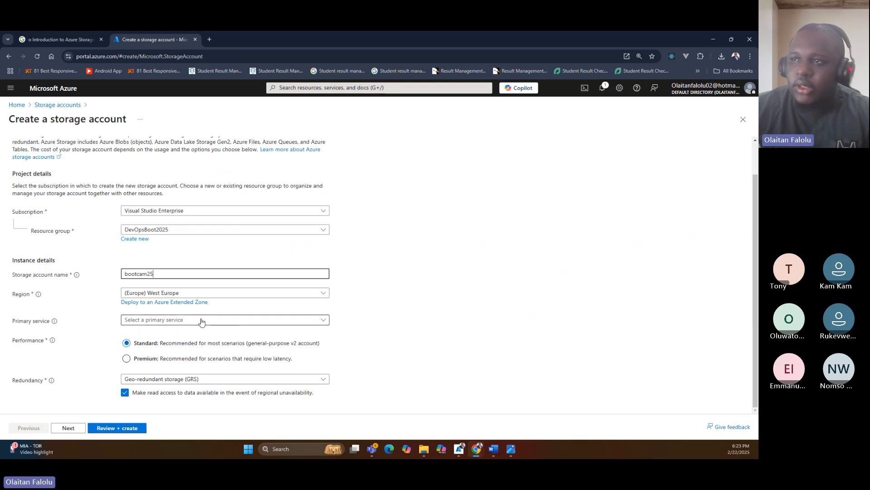
left_click(192, 295)
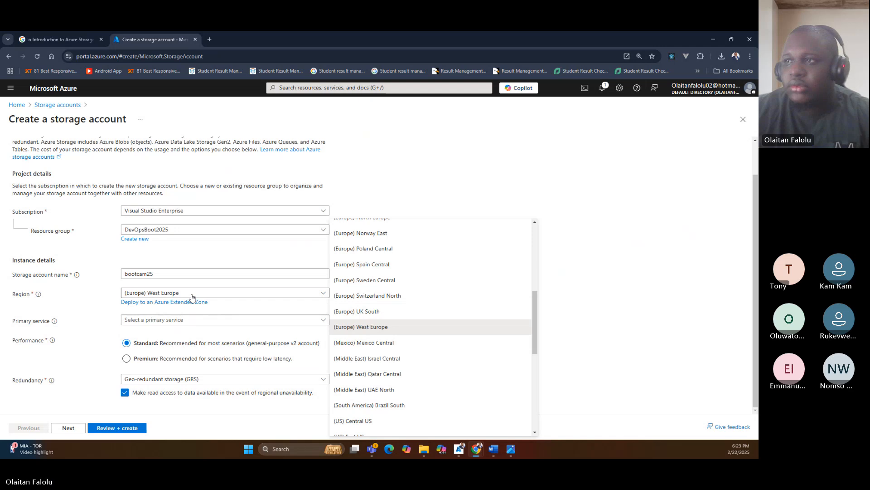
left_click(225, 296)
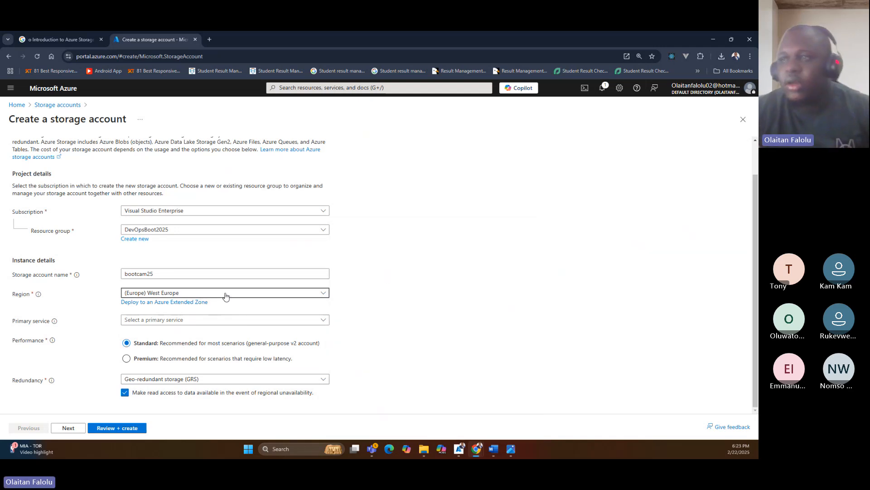
left_click(214, 320)
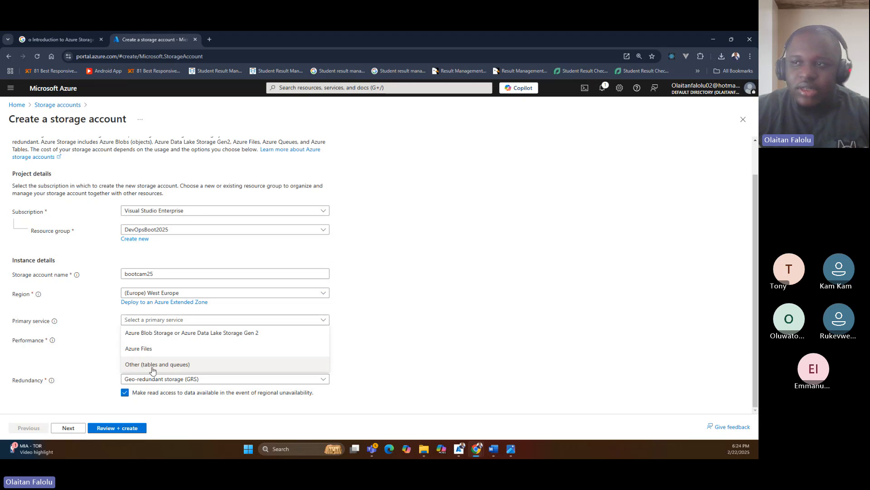
left_click(146, 337)
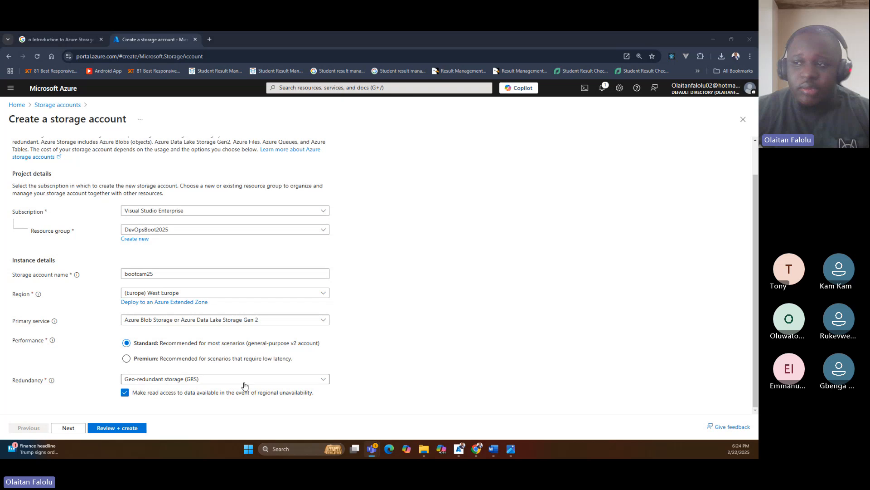
Review the redundancy options, keep Geo-redundant storage (GRS), and continue to the Advanced settings.
left_click(176, 383)
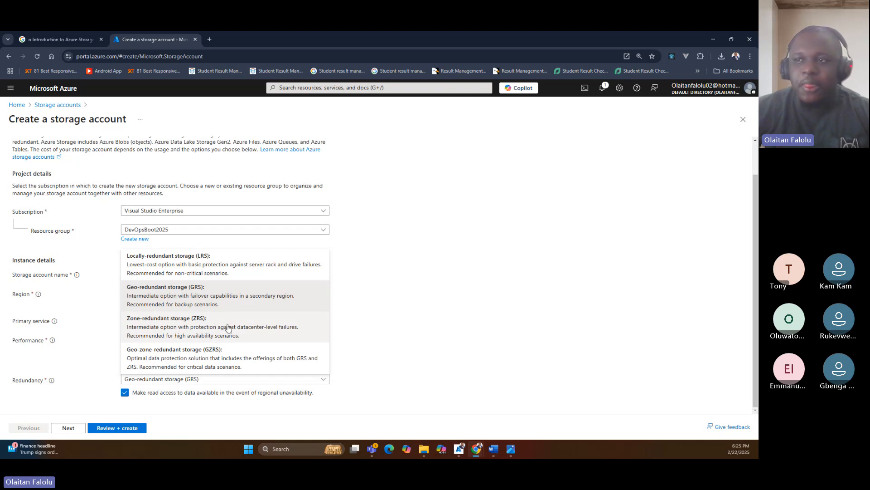
left_click(452, 283)
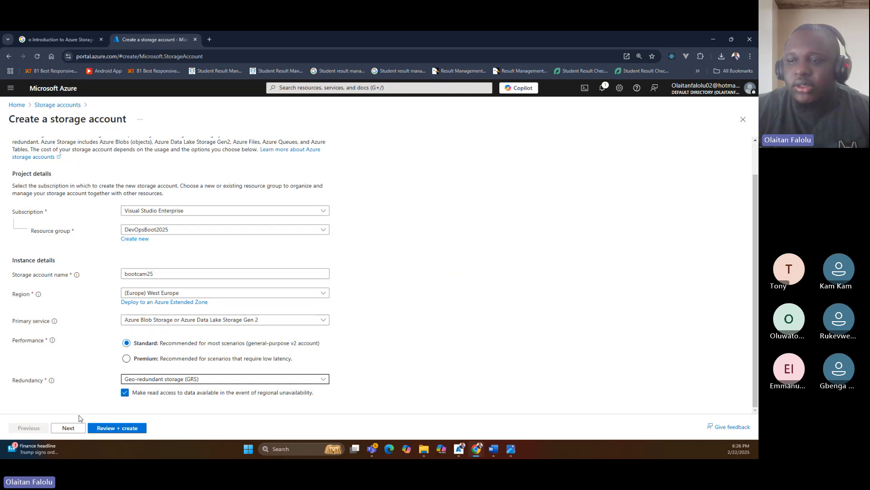
left_click(73, 428)
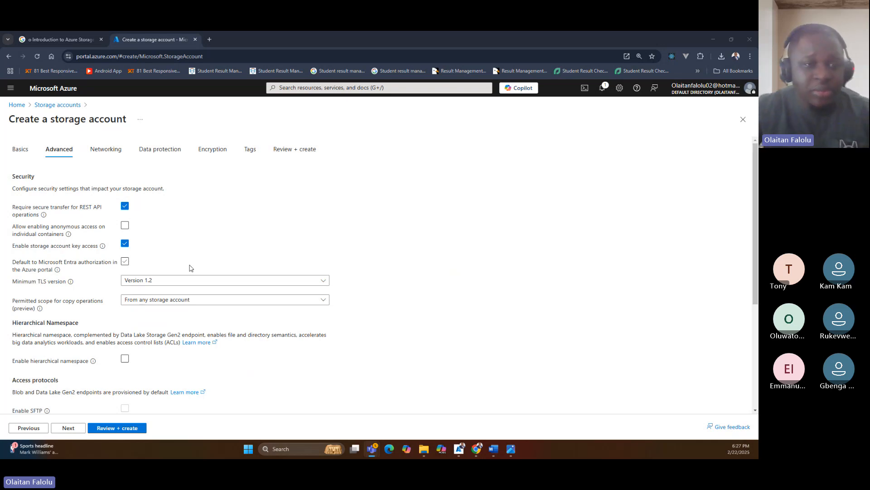
Allow enabling anonymous access on individual containers and keep the minimum TLS version at 1.2.
left_click(129, 227)
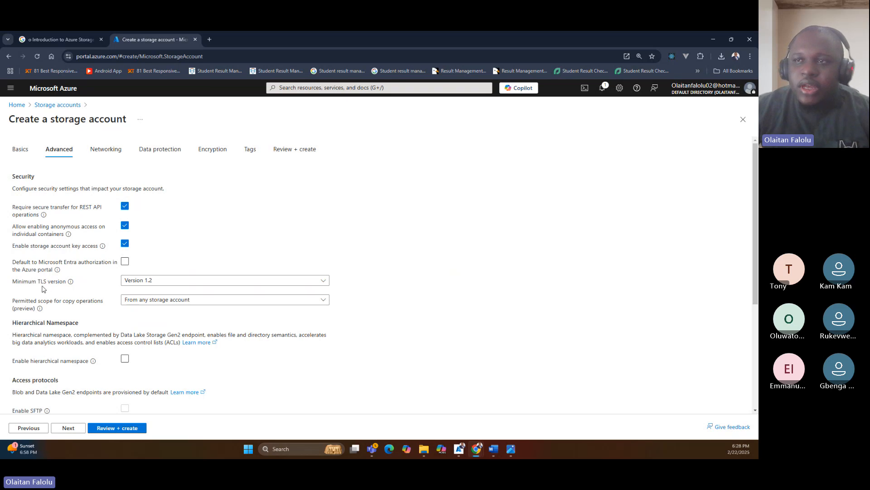
left_click(130, 286)
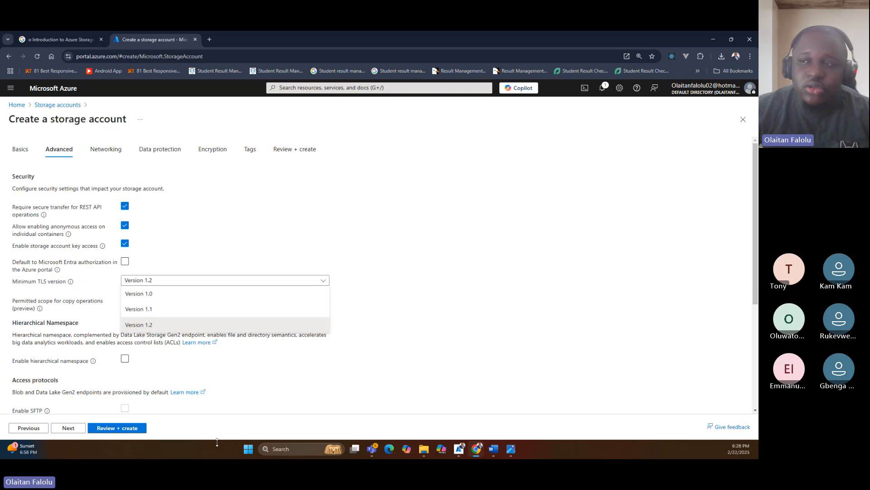
left_click(379, 338)
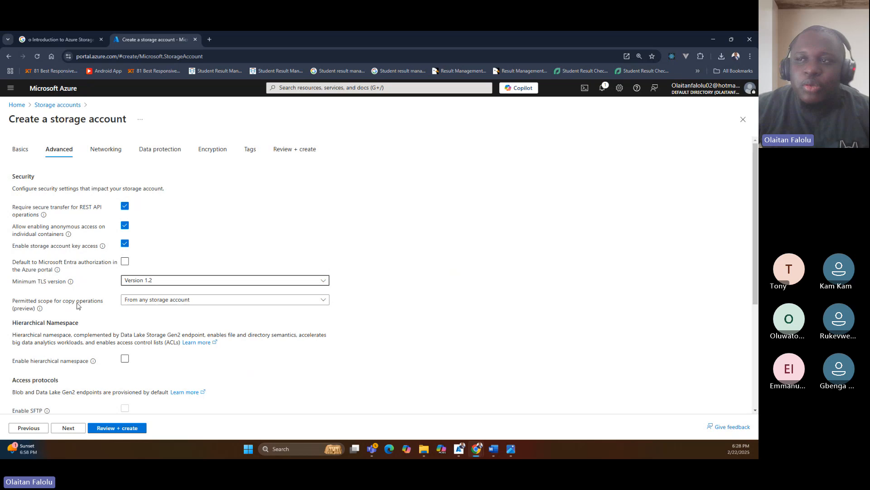
Review the permitted scope options for copy operations and keep From any storage account.
left_click(160, 301)
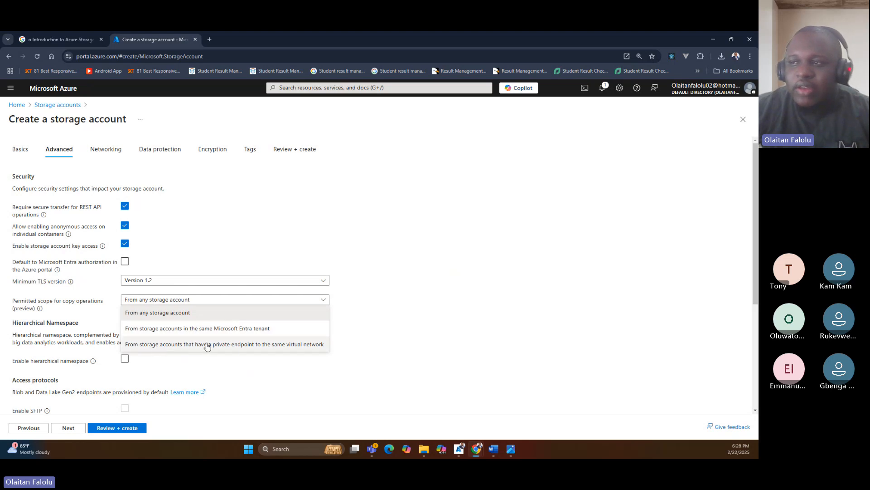
left_click(149, 313)
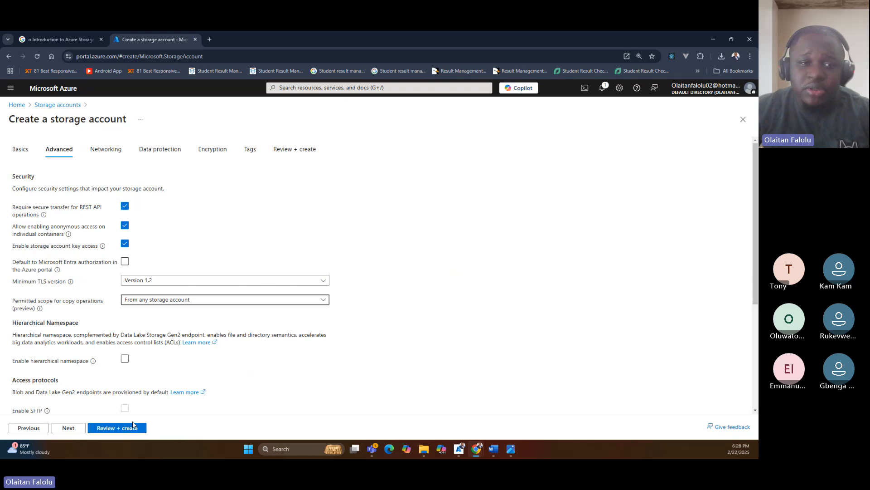
left_click(177, 300)
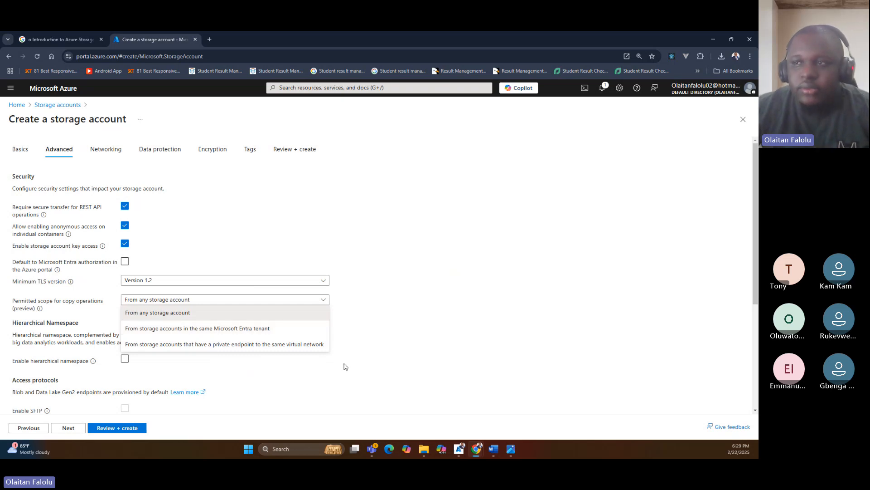
left_click(287, 350)
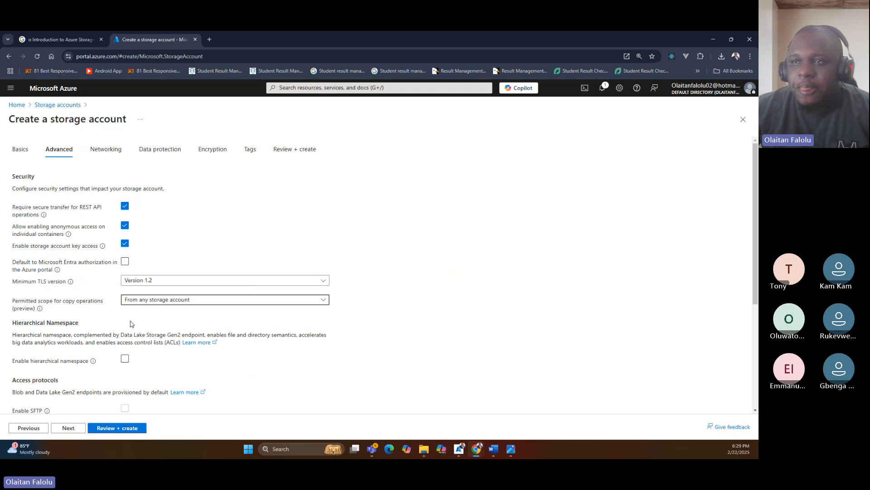
Try allowing cross-tenant replication for blob storage, and clear the option again.
scroll(126, 321, "down", 2)
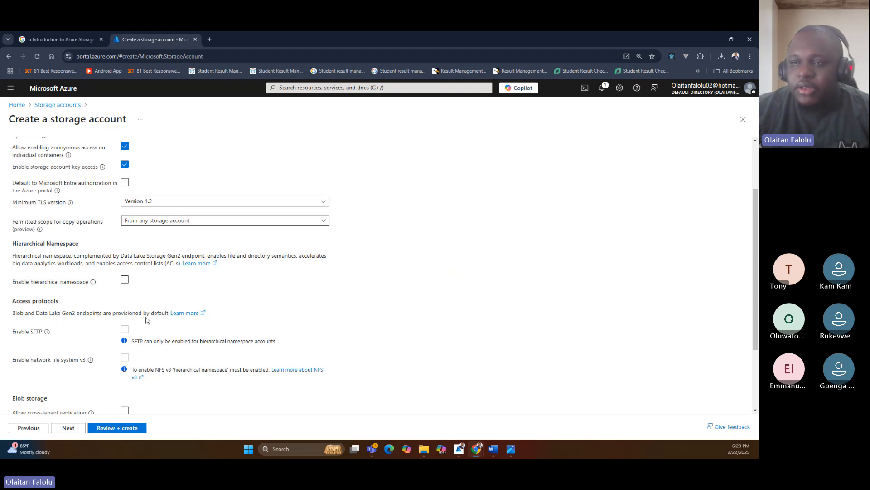
scroll(146, 316, "down", 2)
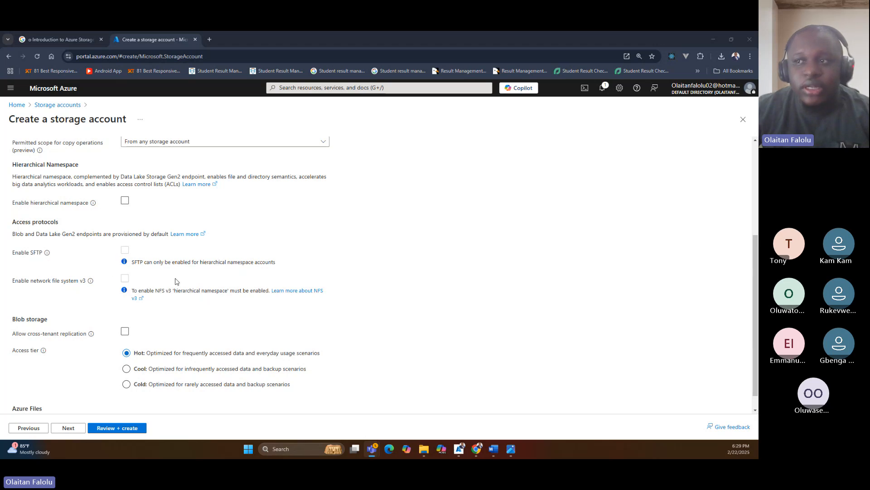
scroll(171, 311, "down", 1)
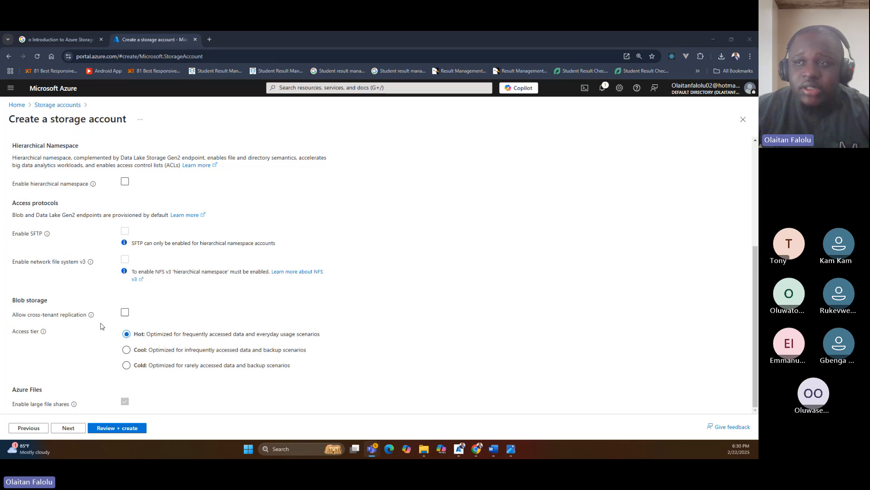
left_click(124, 313)
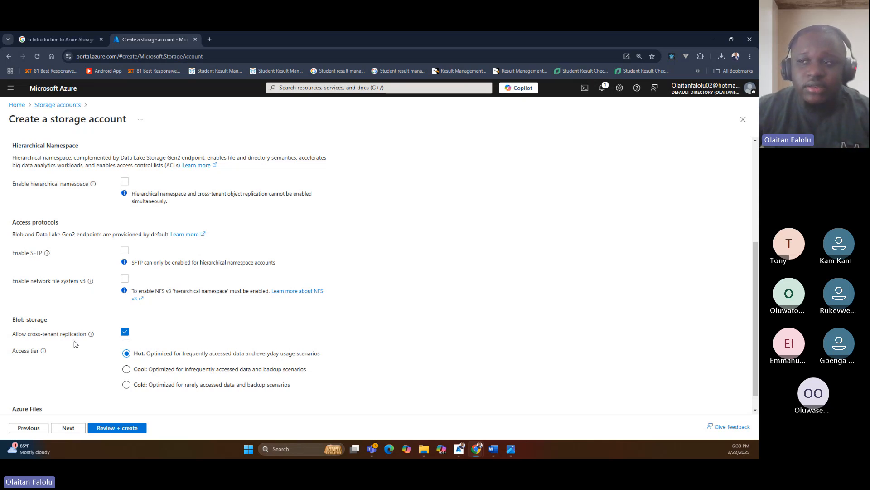
left_click(125, 333)
mouse_move(90, 316)
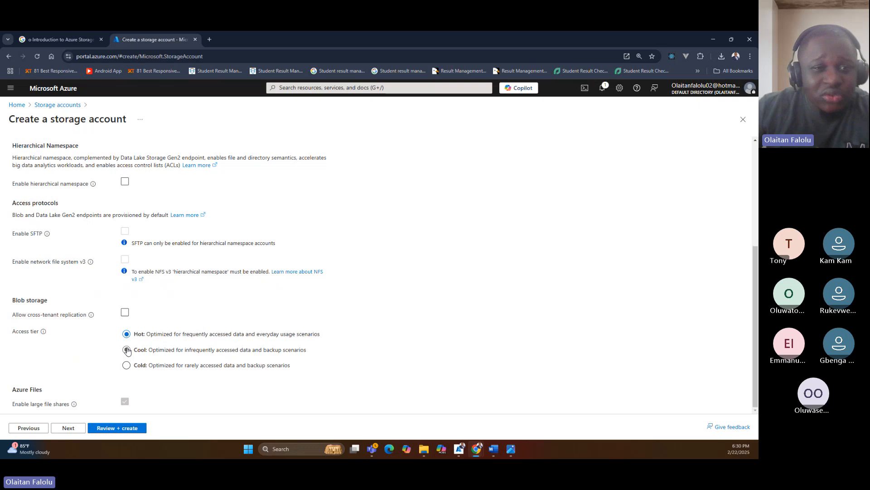
Try the Cool and Cold access tiers for blob storage, and set the access tier to Hot.
left_click(127, 350)
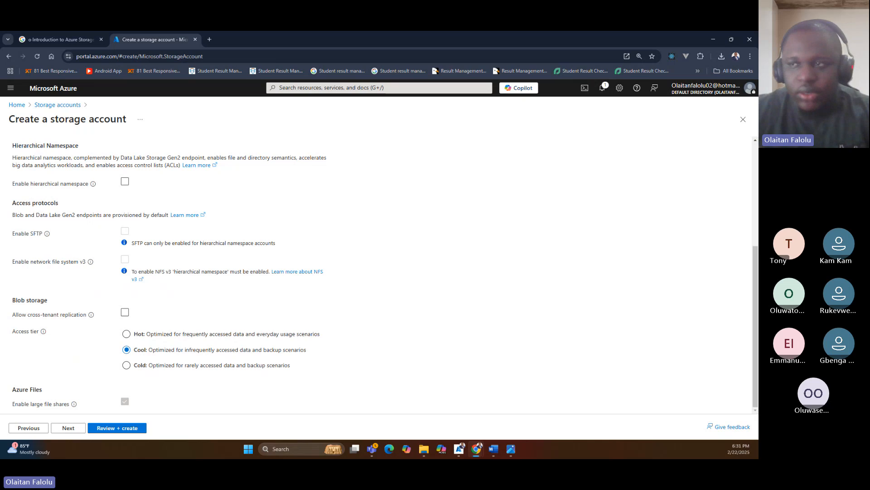
left_click(126, 365)
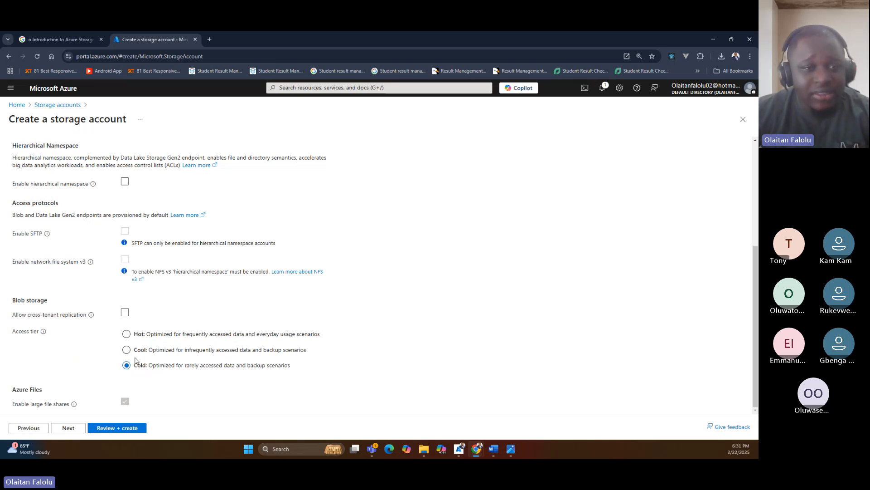
left_click(126, 335)
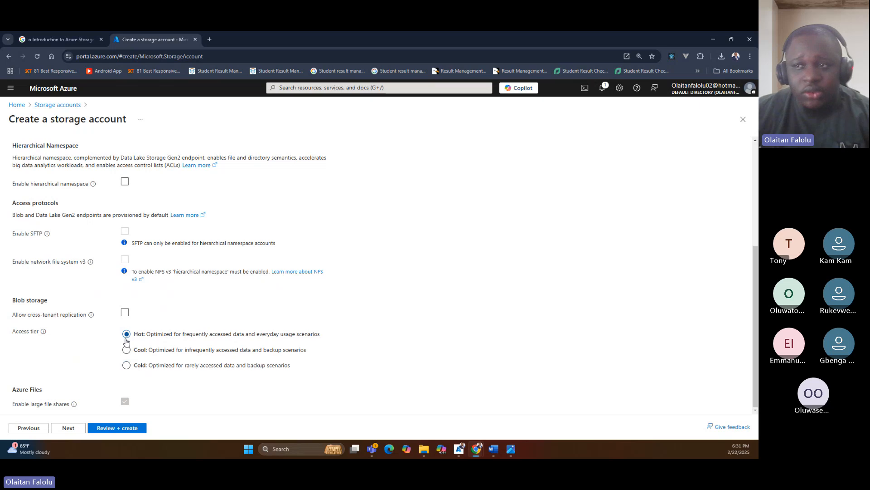
left_click(127, 350)
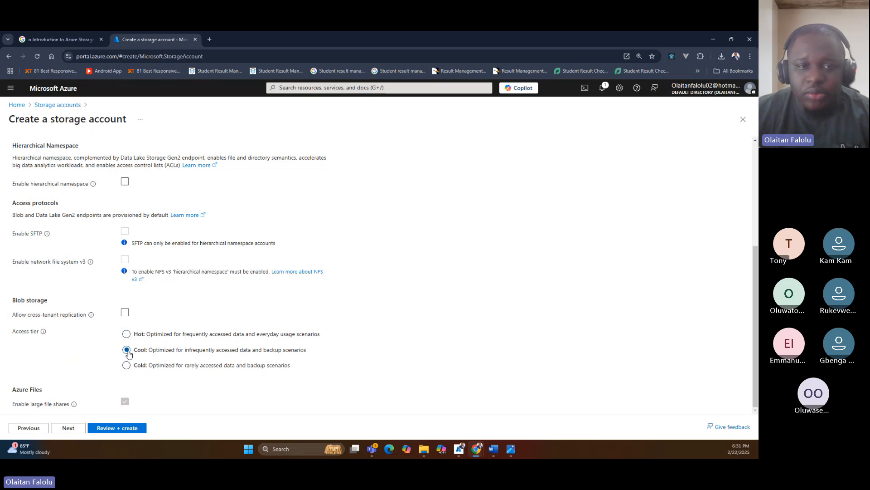
left_click(127, 337)
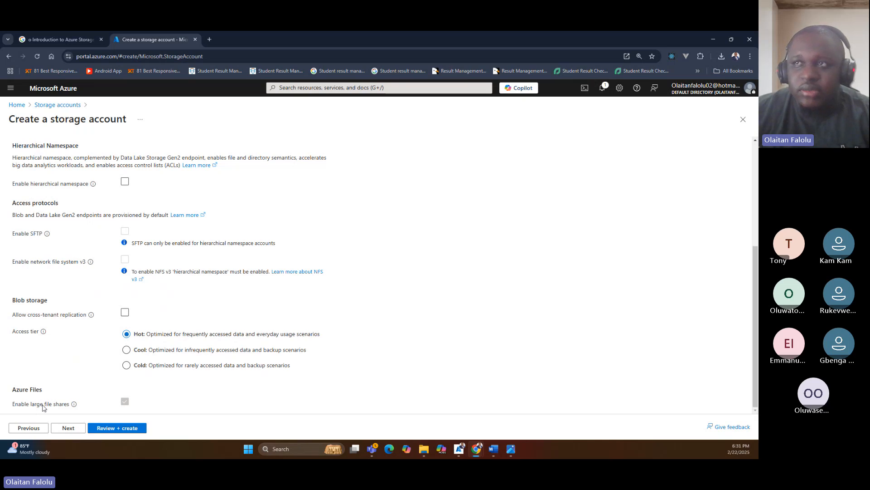
Go through the Networking settings, keeping public access from all networks and Microsoft network routing, and continue to Data protection.
left_click(64, 429)
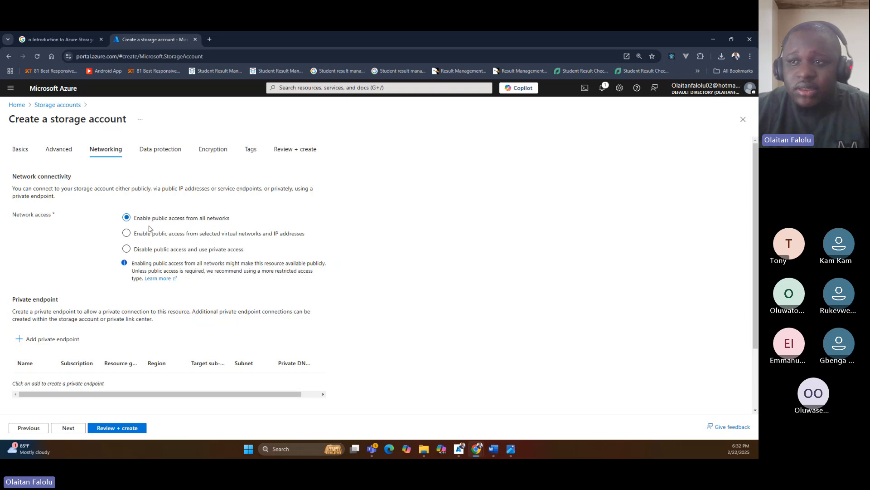
scroll(149, 226, "down", 2)
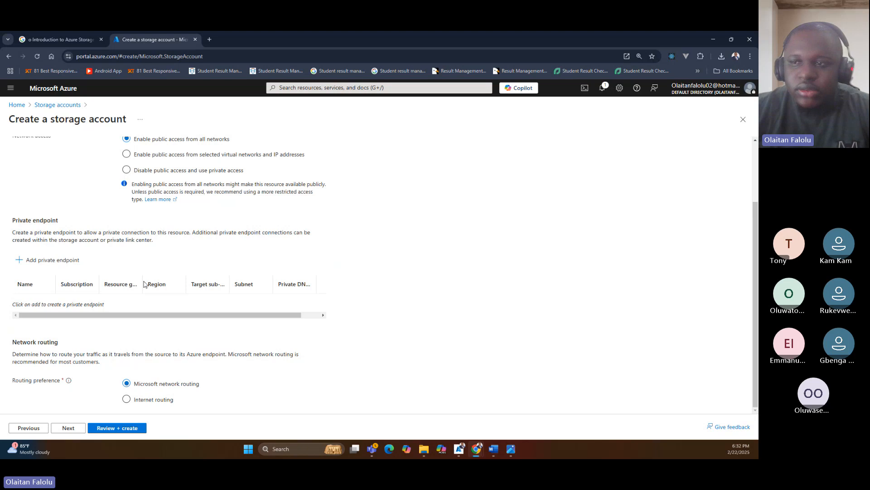
left_click(68, 429)
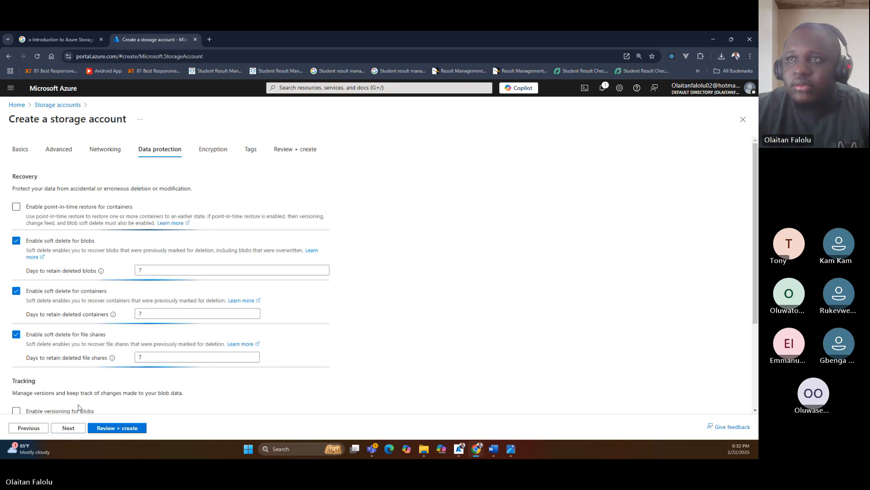
Enable point-in-time restore for containers with a maximum restore point of 3 days.
left_click(16, 207)
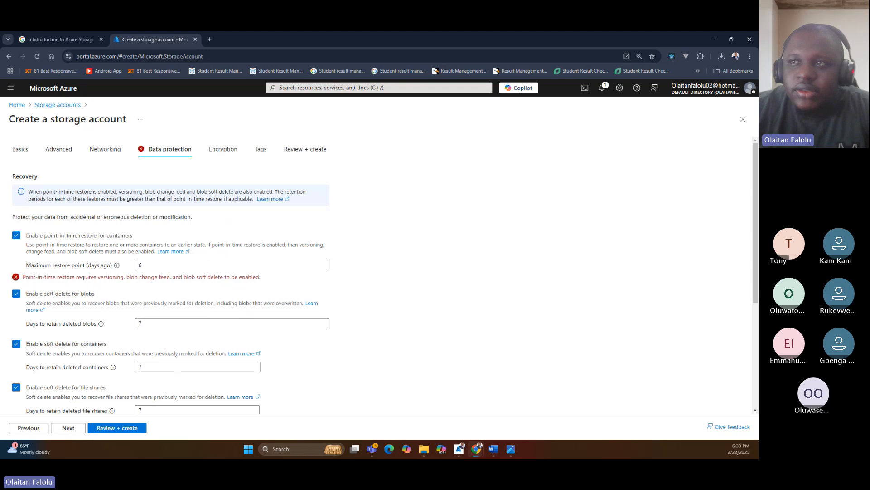
left_click(147, 266)
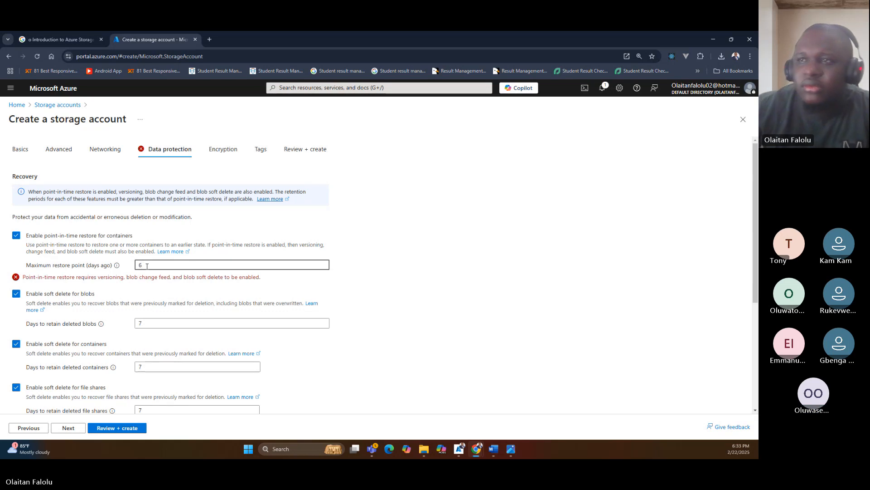
key("BackSpace")
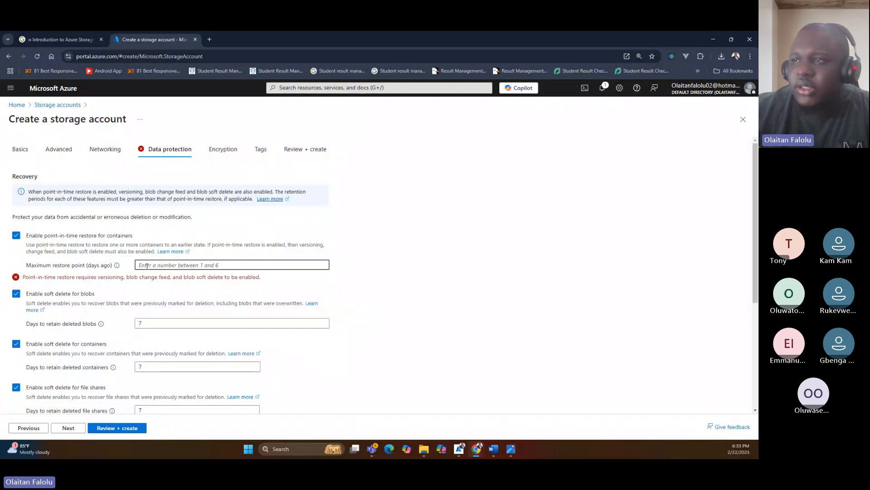
type("3")
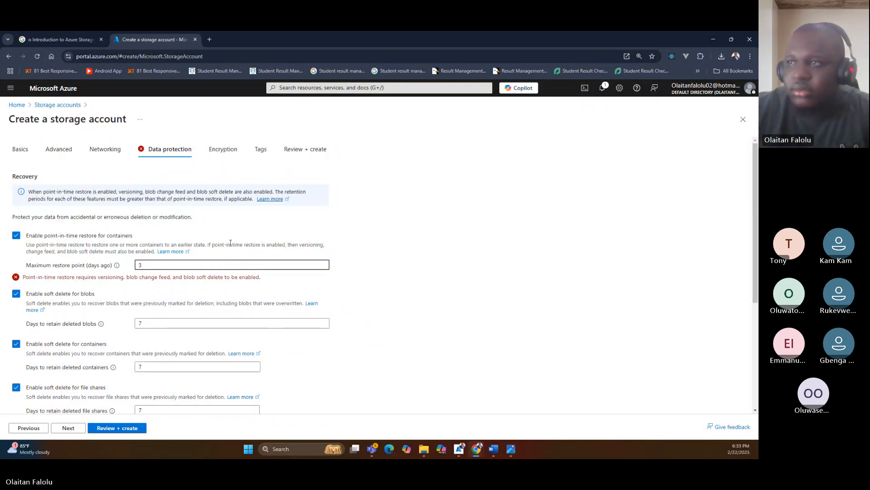
left_click(251, 238)
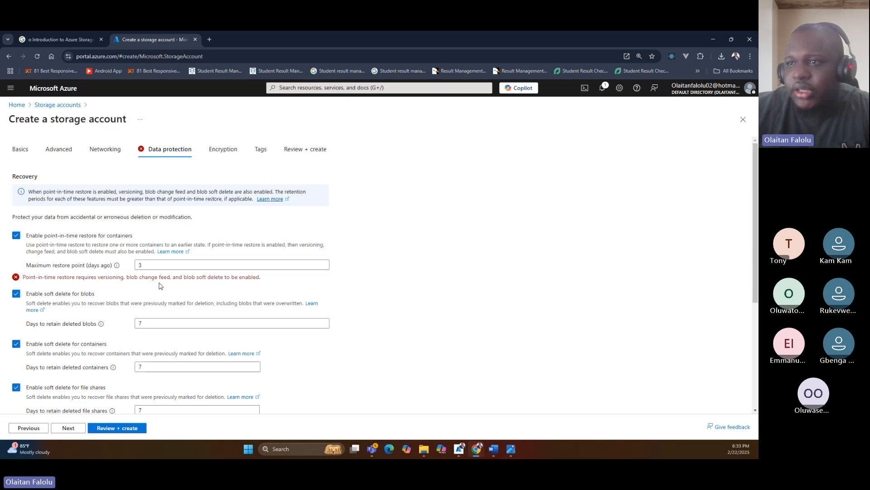
Check the tracking options and disable point-in-time restore for containers.
scroll(158, 286, "down", 4)
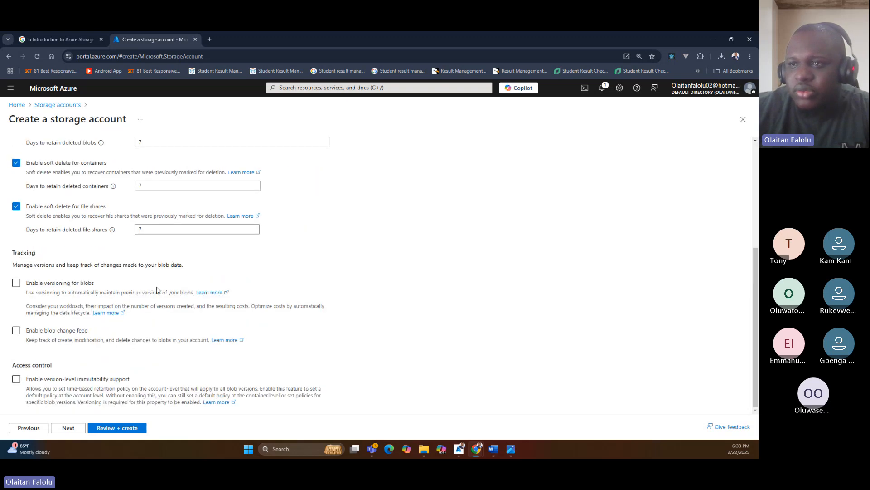
scroll(115, 293, "up", 4)
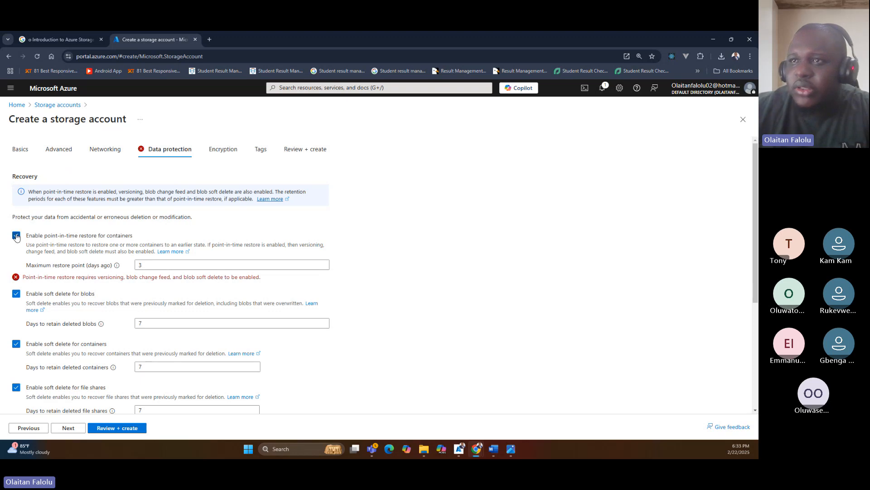
left_click(16, 235)
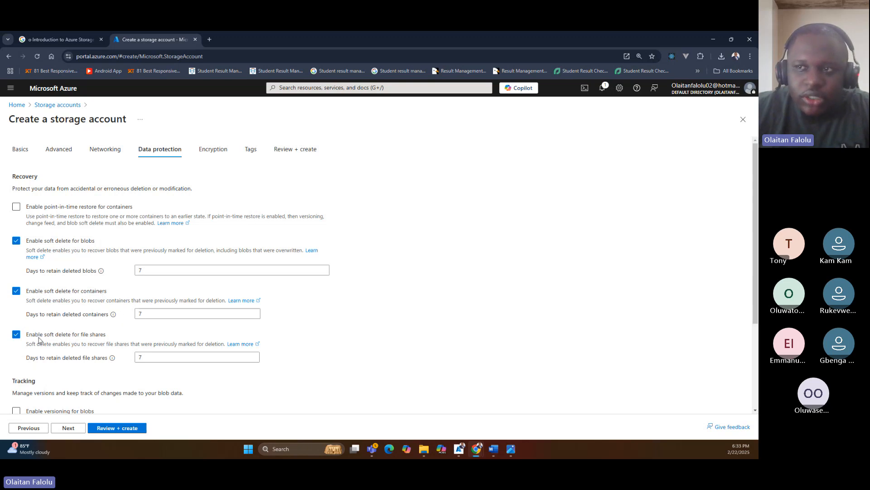
Enable versioning for blobs and turn point-in-time restore for containers back on.
scroll(89, 336, "down", 2)
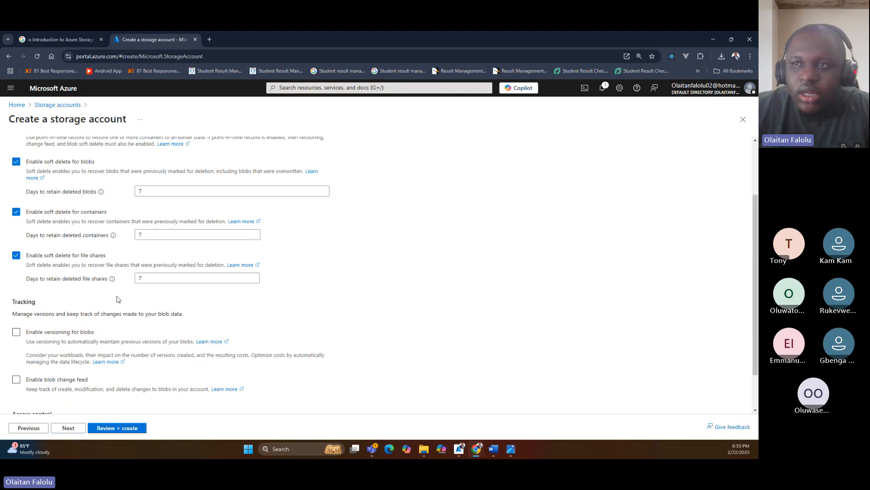
left_click(17, 333)
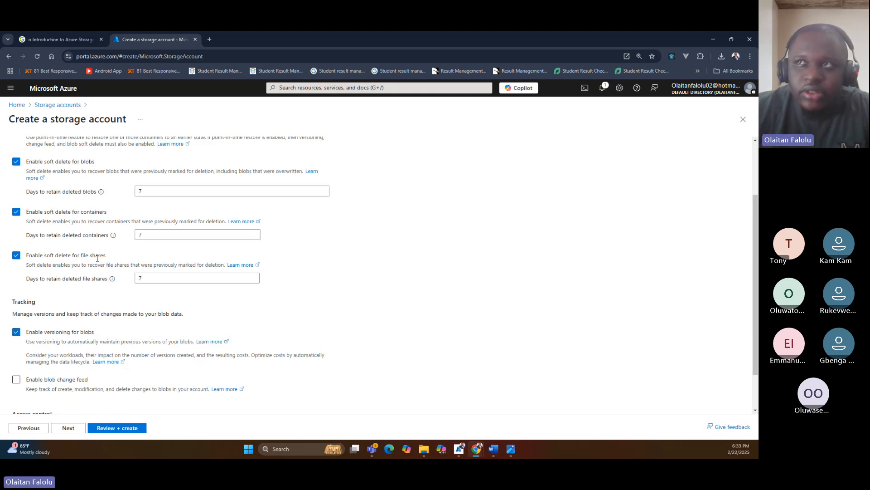
scroll(97, 258, "up", 3)
left_click(16, 205)
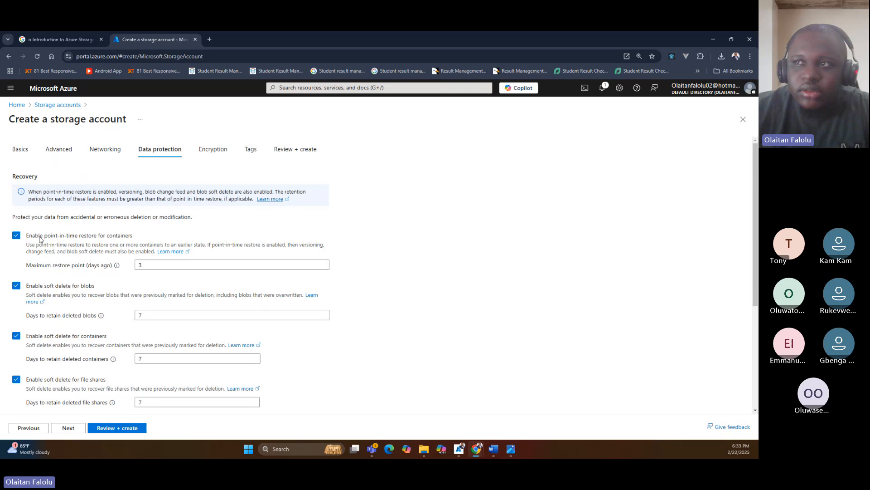
left_click(142, 267)
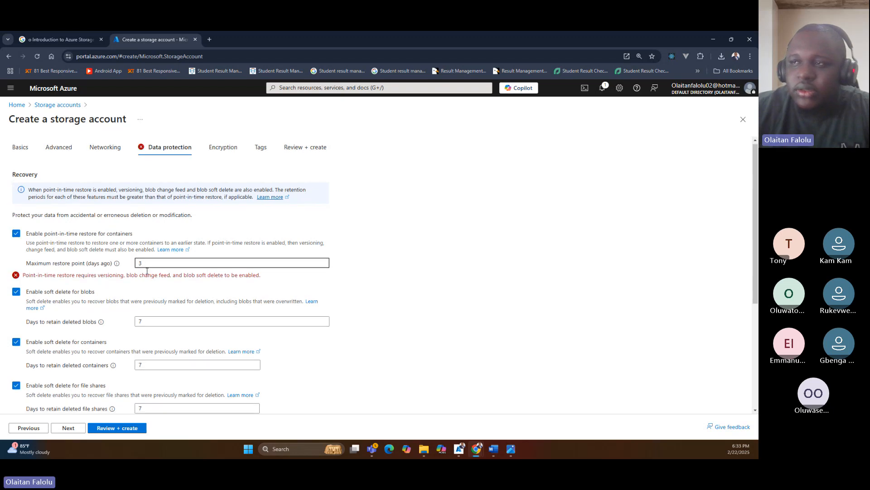
Enable the blob change feed in the tracking settings.
scroll(146, 271, "down", 4)
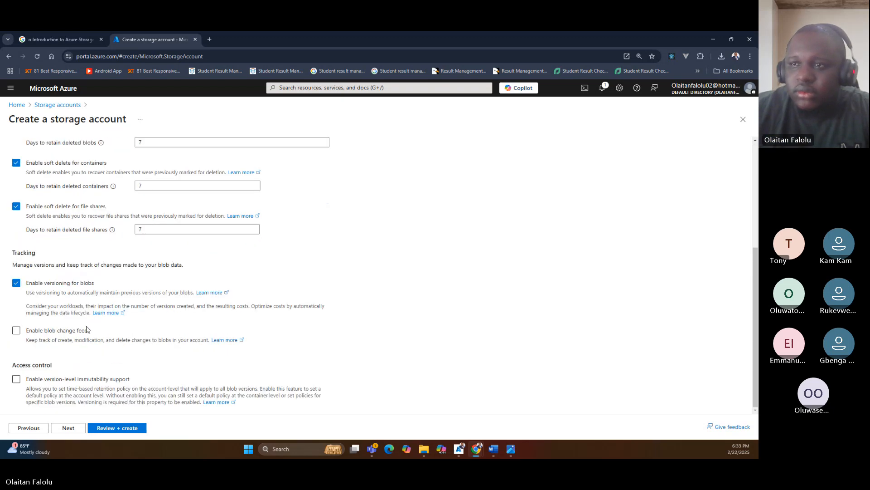
left_click(15, 330)
scroll(142, 274, "up", 1)
scroll(143, 274, "up", 3)
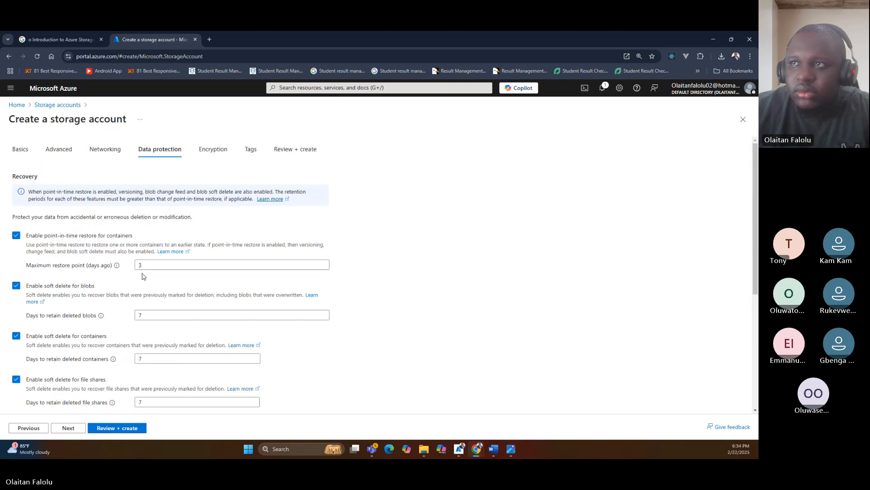
Review the recovery and tracking settings, keep all change feed logs, and continue to the Encryption settings.
scroll(110, 269, "down", 5)
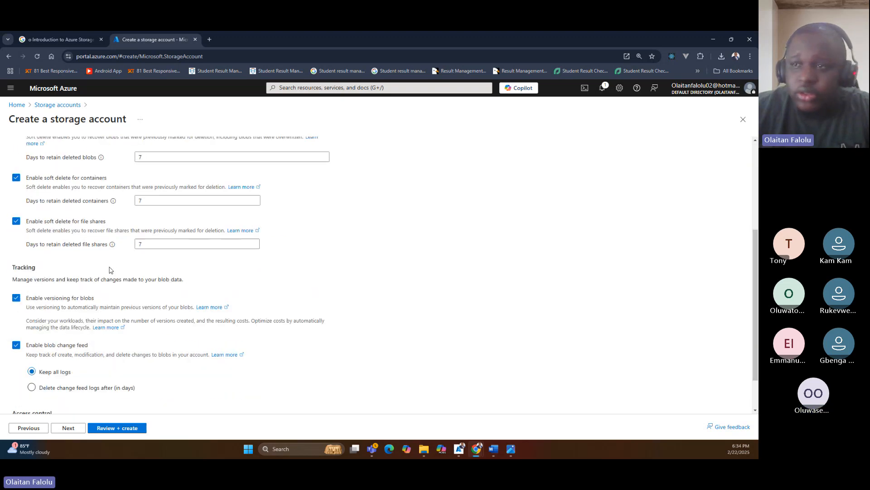
scroll(96, 295, "up", 5)
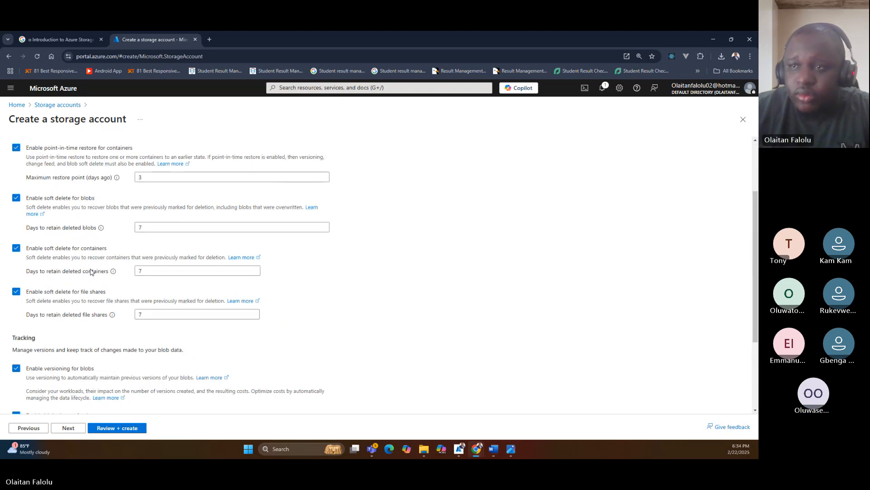
scroll(68, 300, "down", 5)
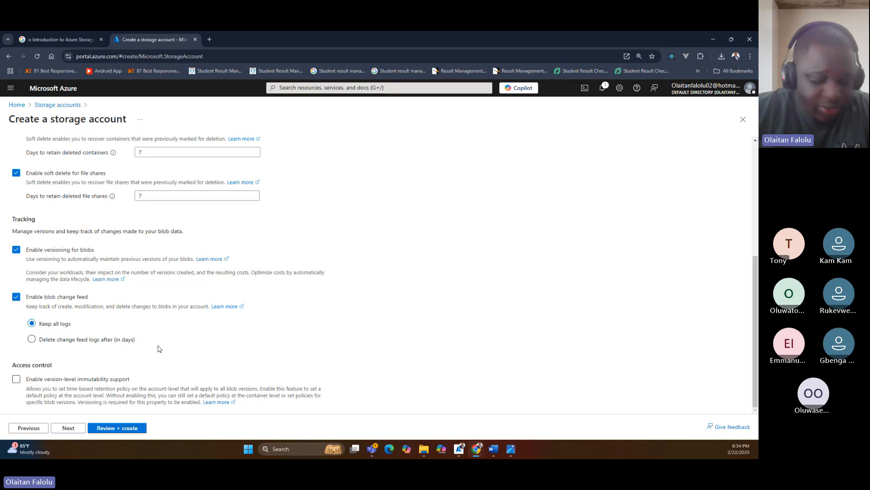
left_click(69, 428)
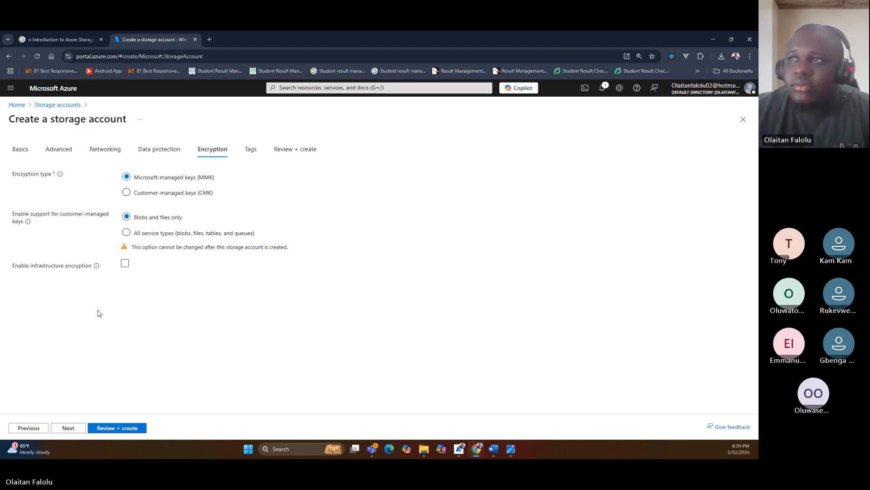
Check the key vault options for customer-managed keys and return the encryption type to Microsoft-managed keys (MMK).
left_click(159, 194)
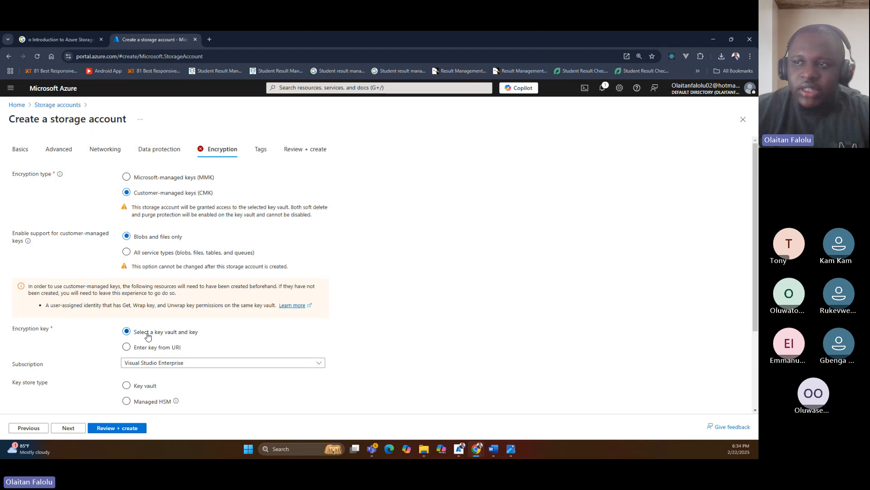
left_click(151, 366)
left_click(152, 366)
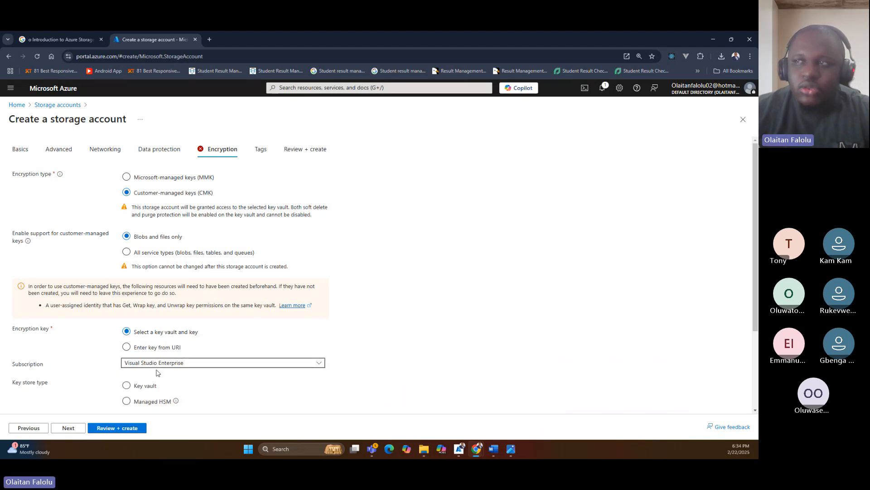
scroll(156, 369, "down", 2)
scroll(141, 270, "up", 2)
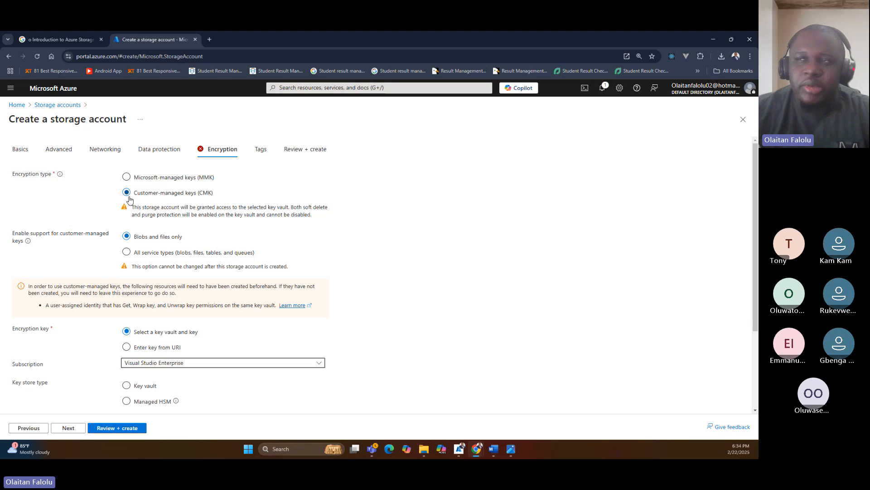
left_click(136, 177)
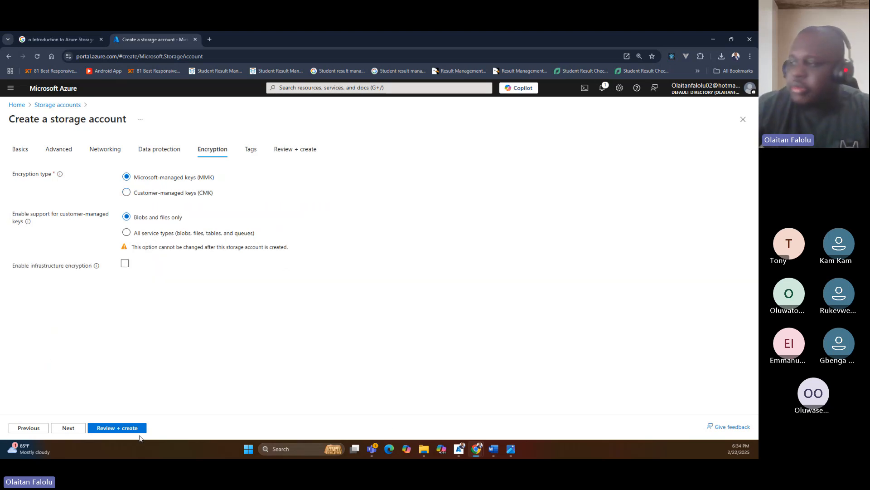
Switch to the image viewer to examine the storage services in the storage-account.webp diagram, and return to the Azure portal.
mouse_move(509, 449)
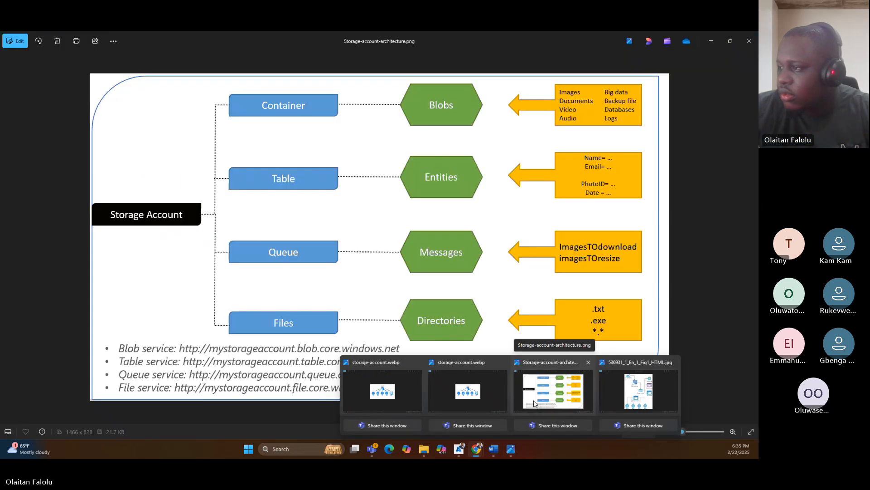
mouse_move(456, 405)
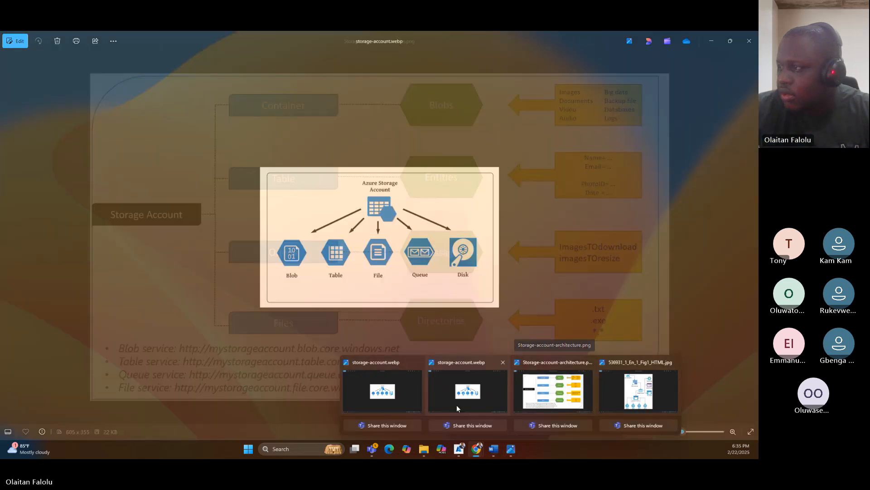
left_click(379, 388)
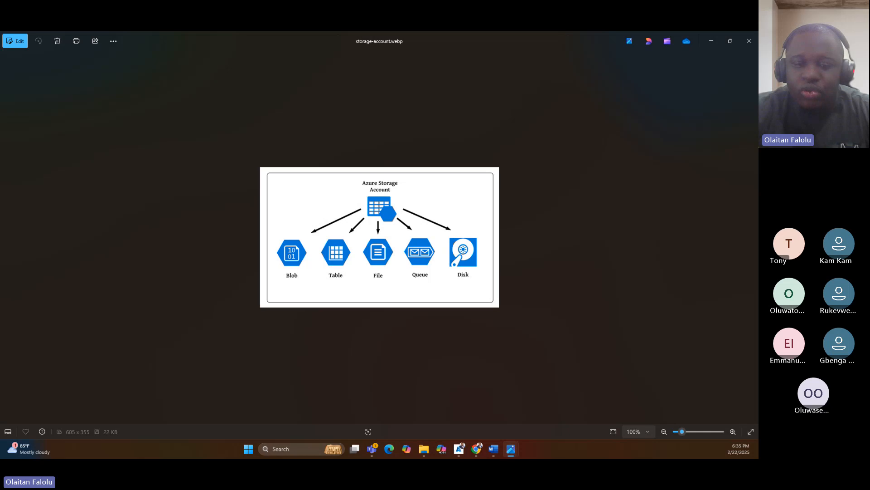
key("alt+Tab")
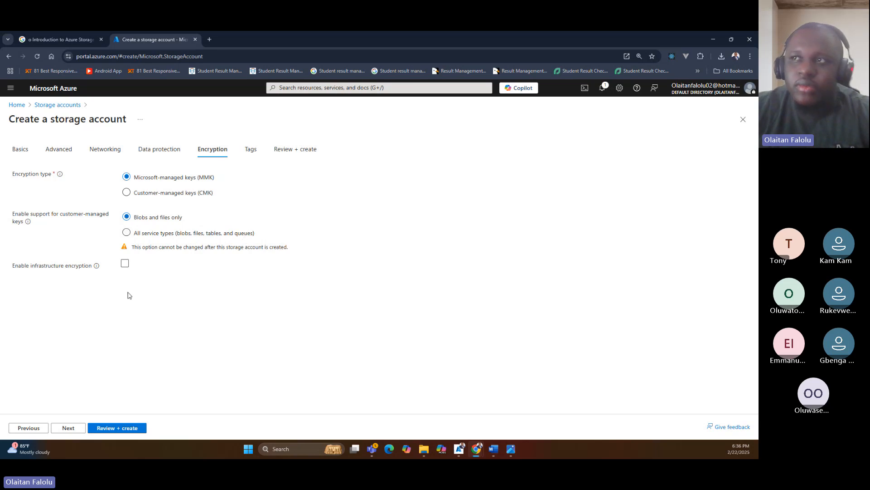
Enable customer-managed key support for all service types (blobs, files, tables, and queues) and continue to the Tags settings.
left_click(127, 232)
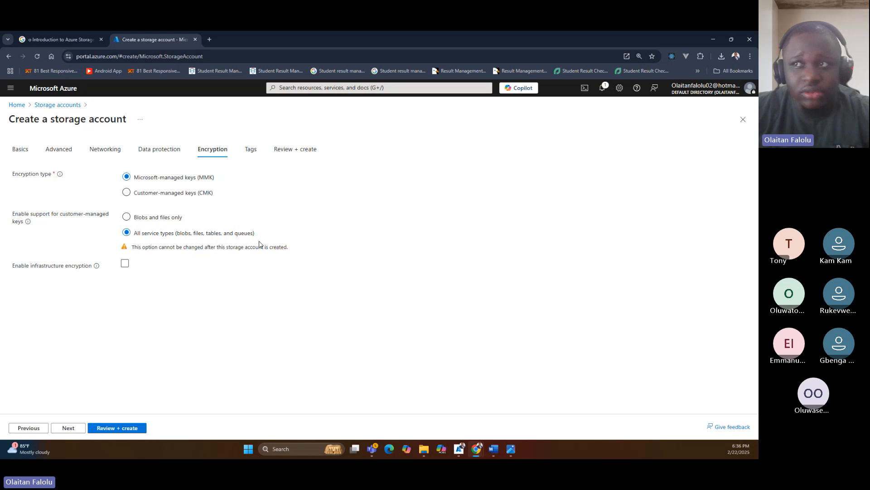
left_click_drag(135, 247, 288, 247)
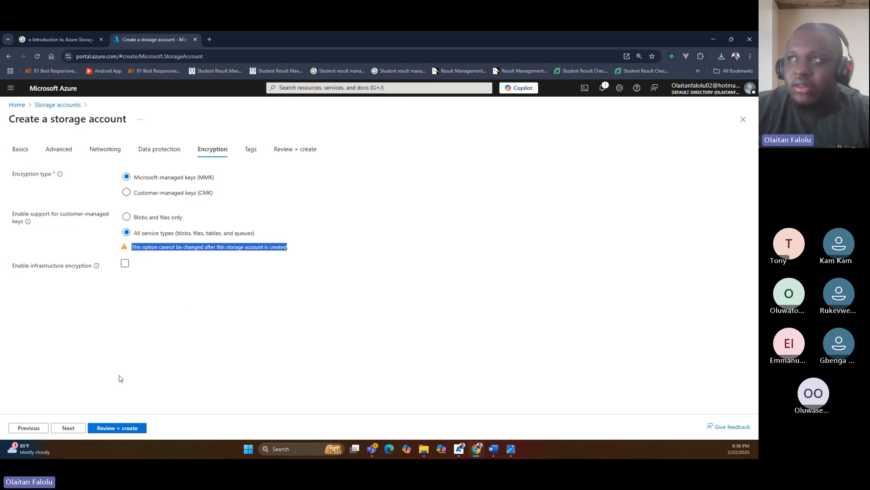
left_click(67, 428)
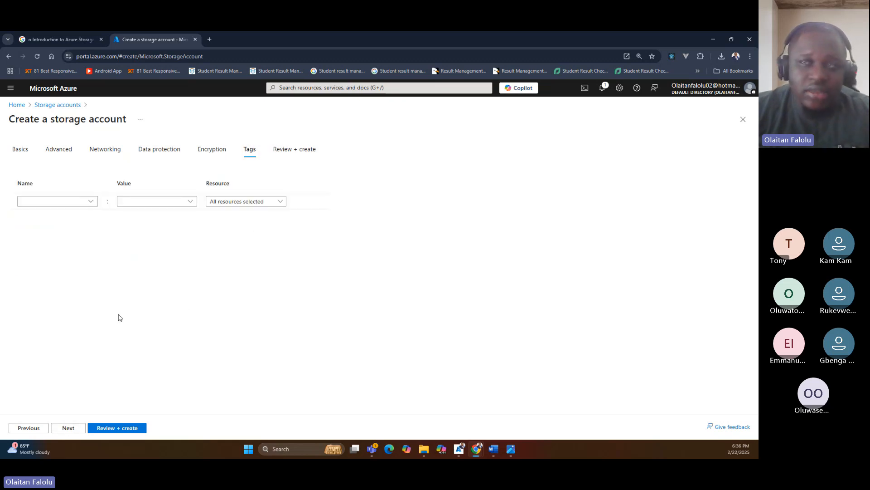
Add a tag named project with the value DevOps BootCamp for all resources and continue to the final review.
left_click(91, 202)
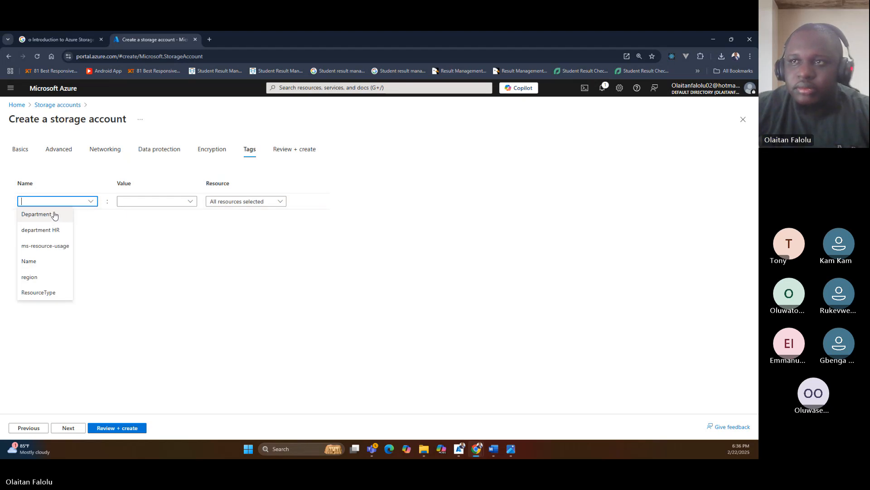
type("project")
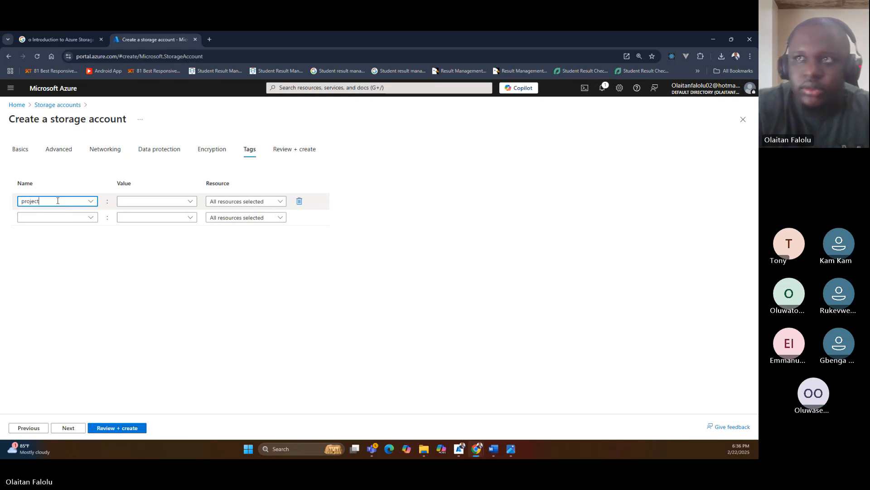
left_click(122, 199)
type("D")
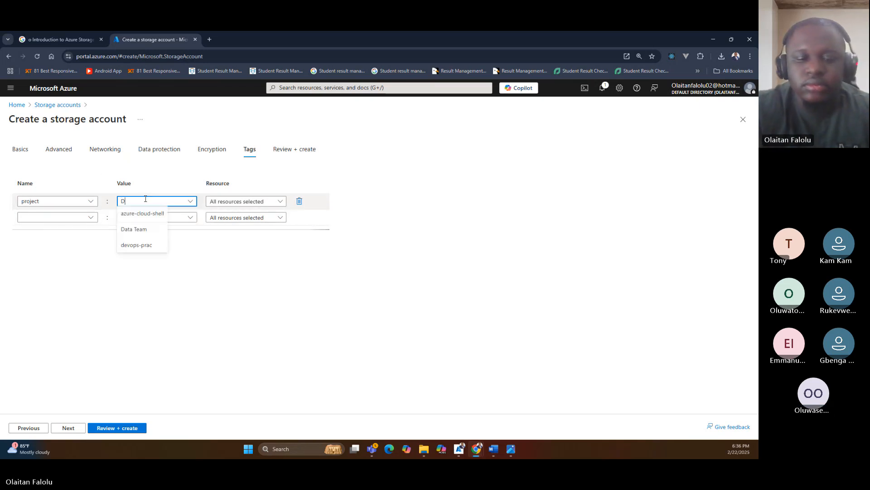
type("evOps  ")
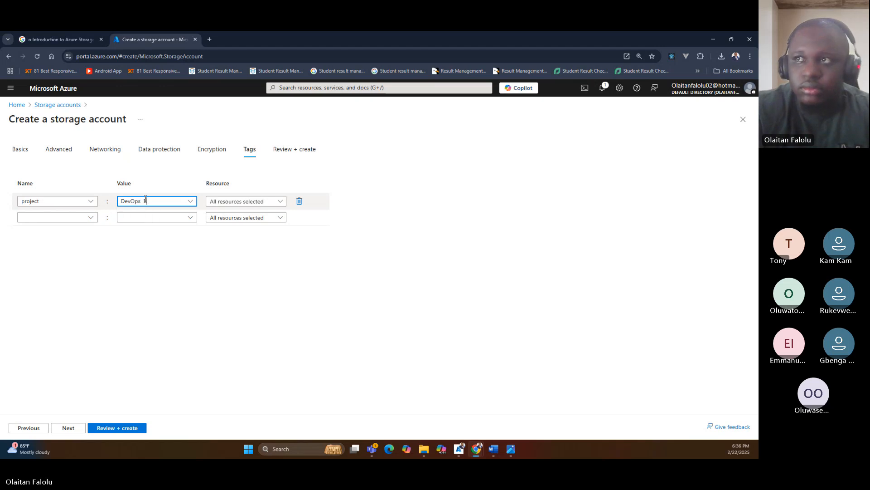
type("BootCa")
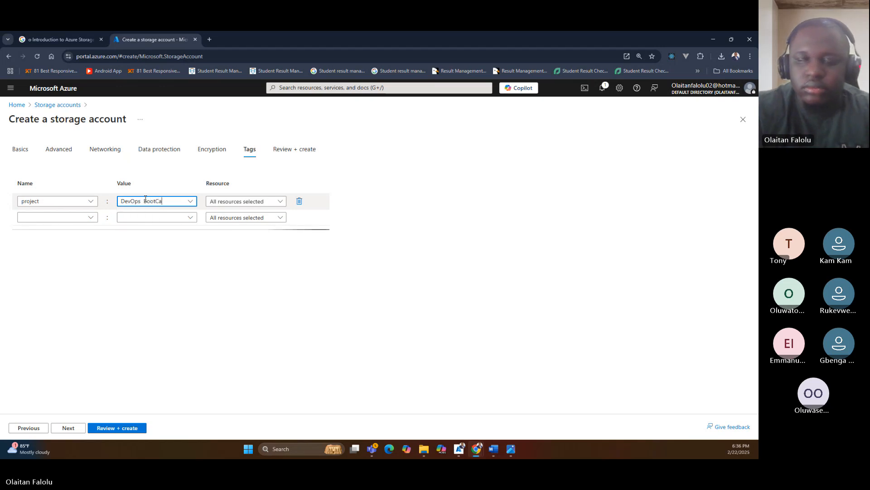
type("mp")
left_click(159, 255)
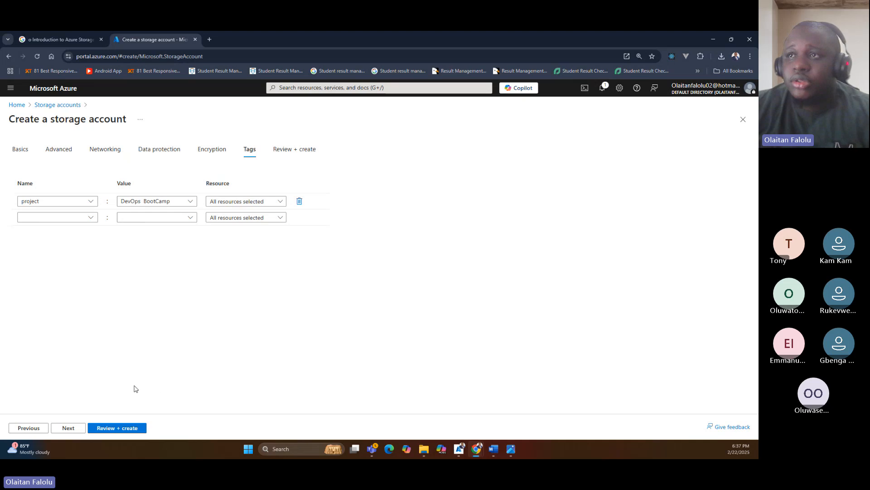
left_click(69, 427)
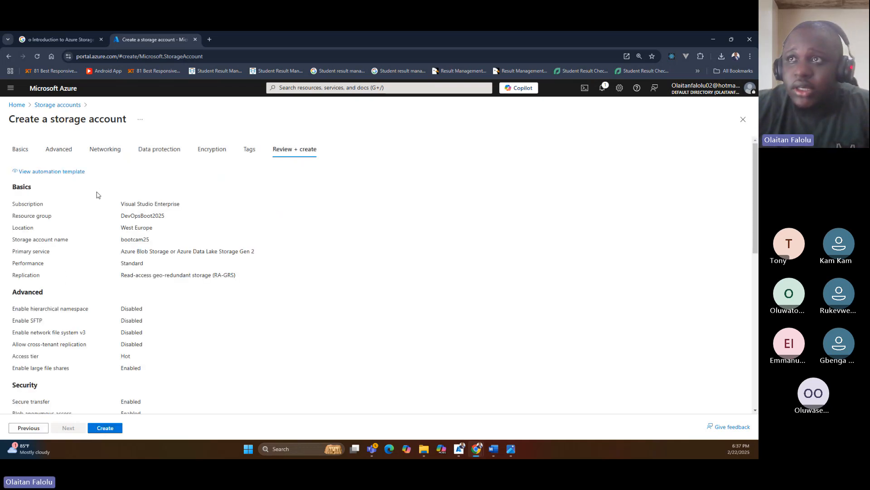
Review the summary of the storage account's settings from Basics to Tags and create the account.
scroll(99, 214, "down", 1)
scroll(99, 214, "down", 5)
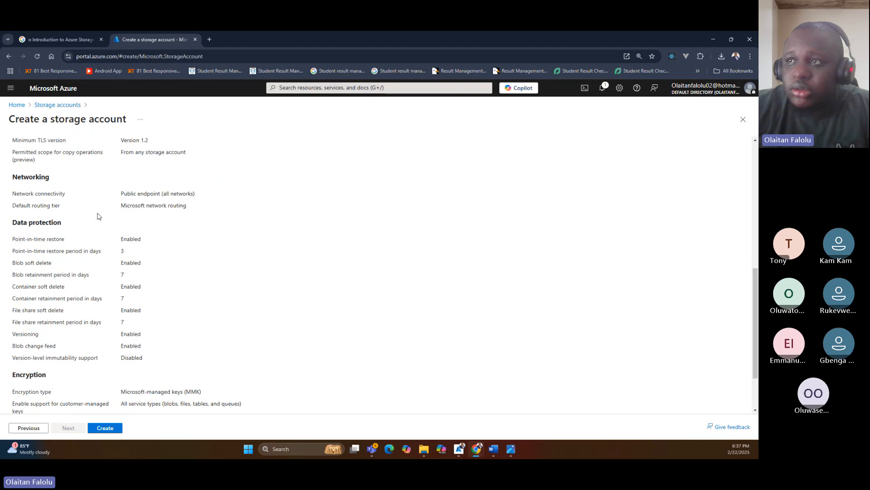
scroll(146, 202, "up", 5)
scroll(144, 201, "down", 5)
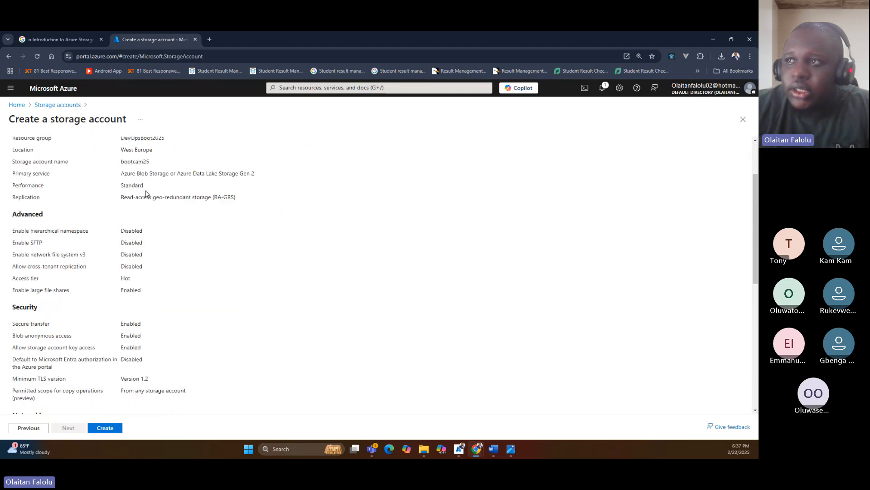
scroll(146, 196, "up", 3)
scroll(145, 195, "up", 2)
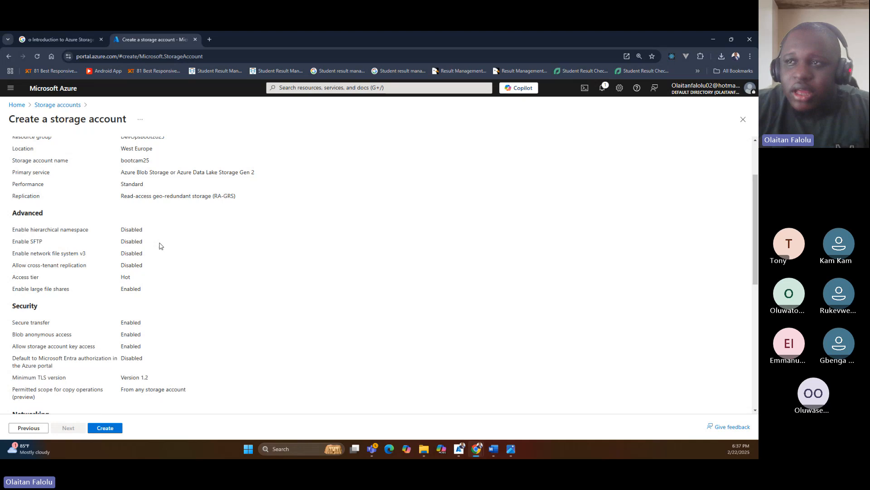
scroll(160, 243, "down", 5)
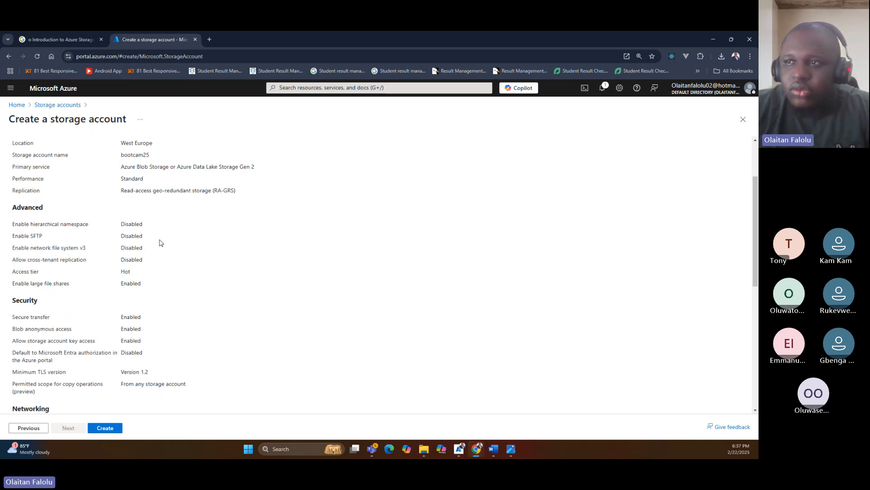
scroll(159, 243, "down", 3)
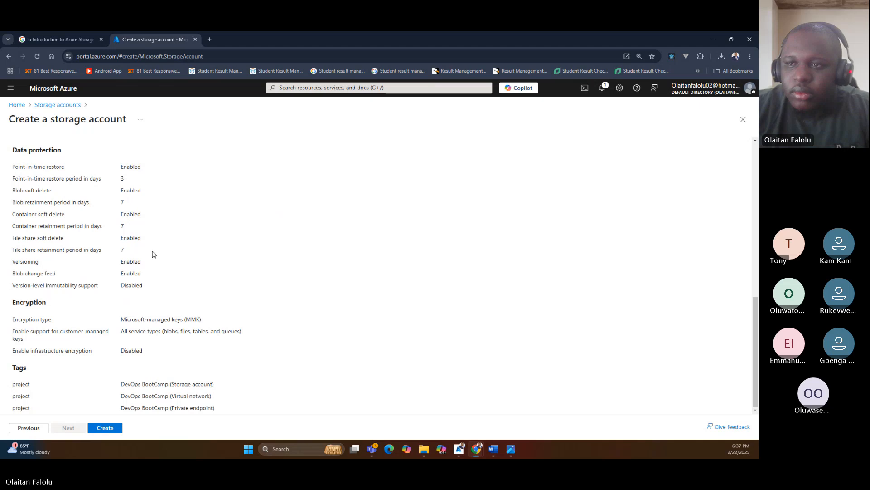
left_click(105, 427)
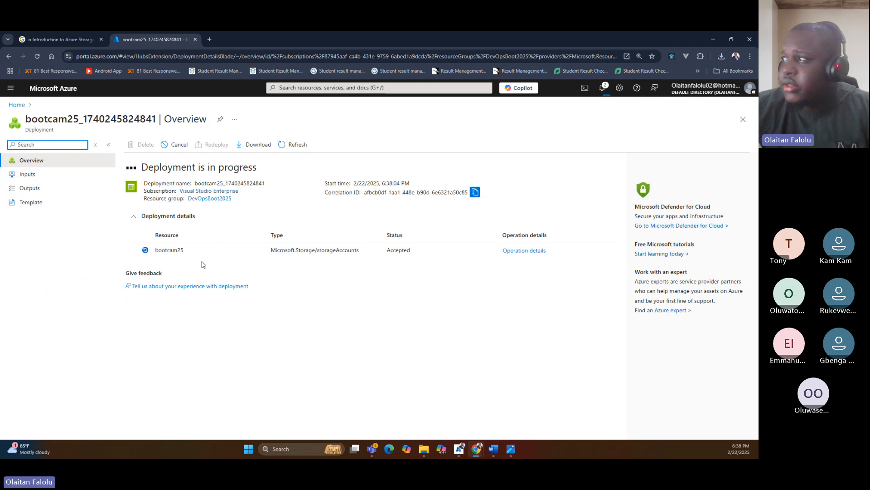
Check the operation details of the bootcam25 deployment and close them.
left_click(523, 251)
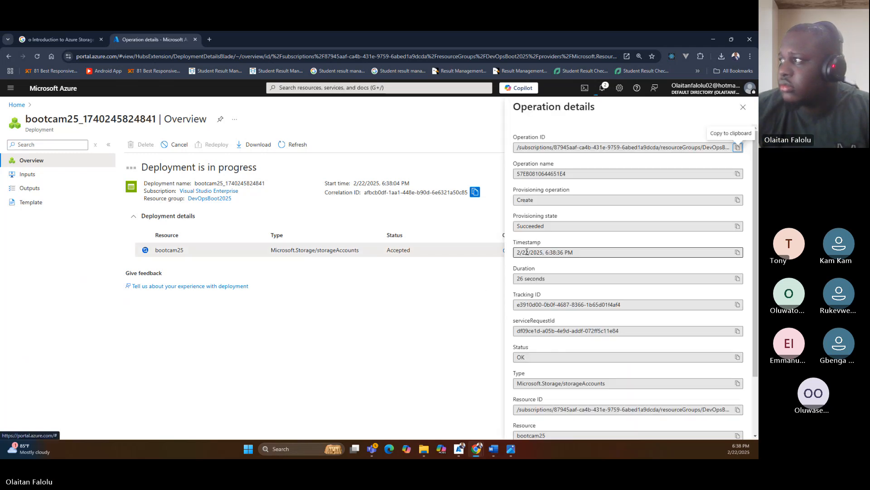
left_click(748, 112)
left_click(748, 112)
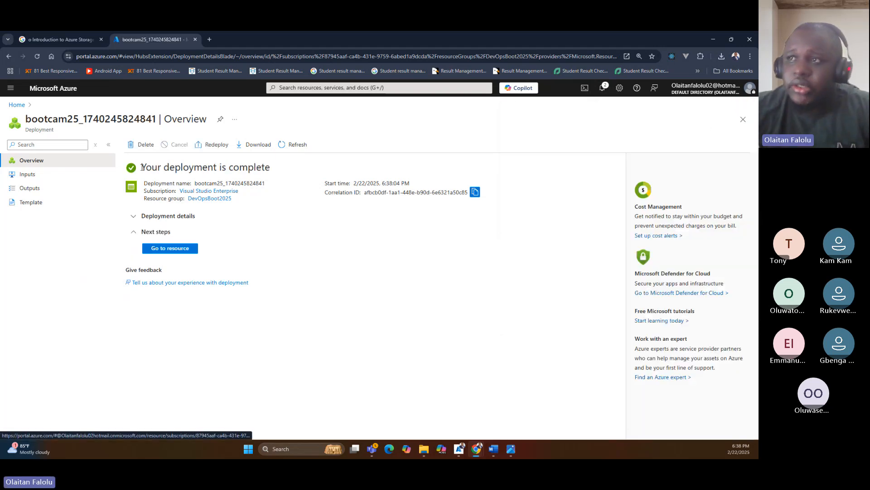
Open the deployed bootcam25 resource and examine its blob, file, queue, table, security and networking properties.
left_click(151, 251)
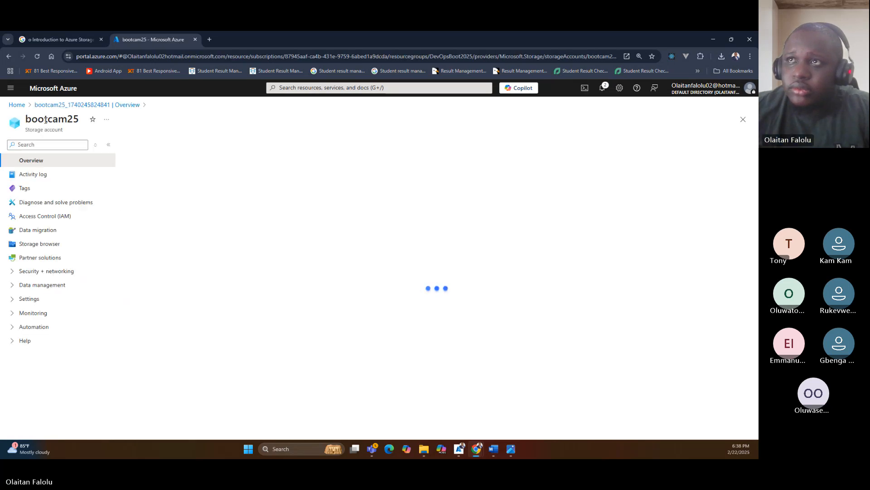
double_click(45, 119)
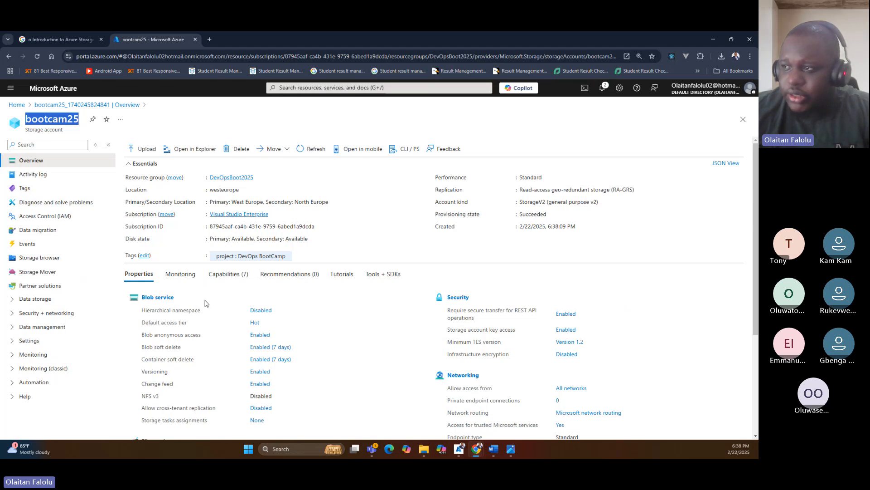
left_click_drag(231, 303, 320, 376)
left_click(529, 283)
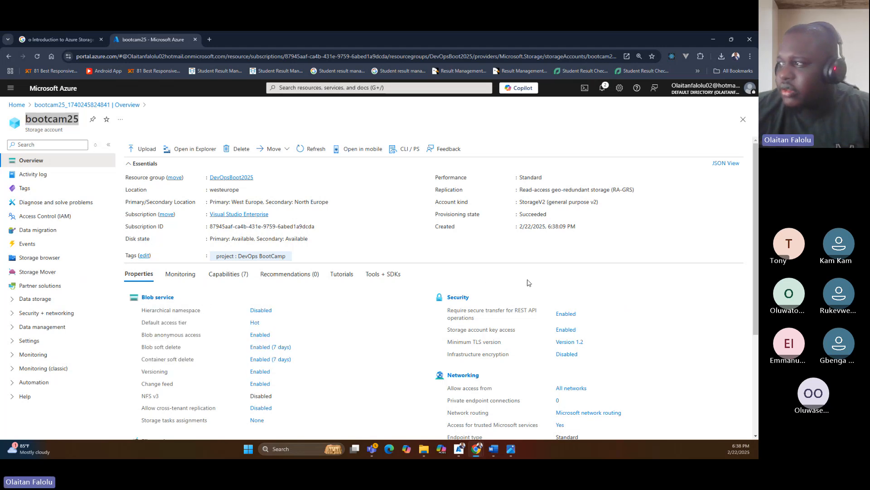
left_click_drag(425, 310, 612, 366)
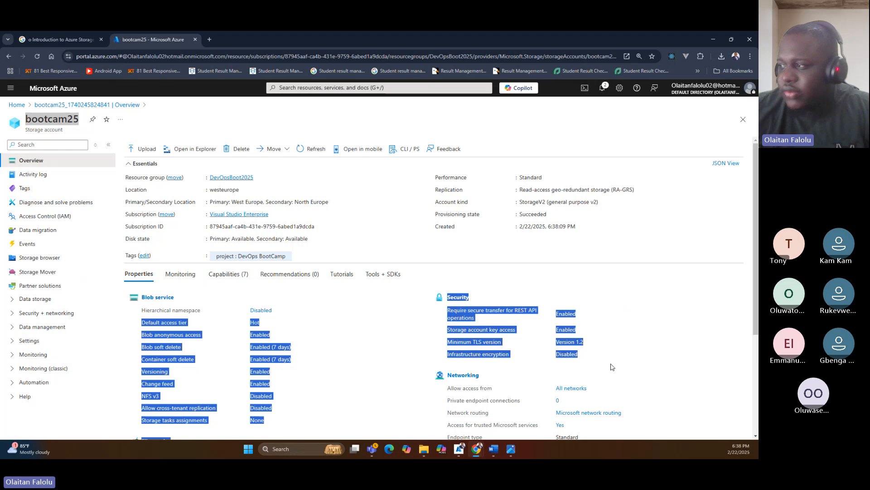
left_click(616, 341)
left_click_drag(448, 388, 493, 389)
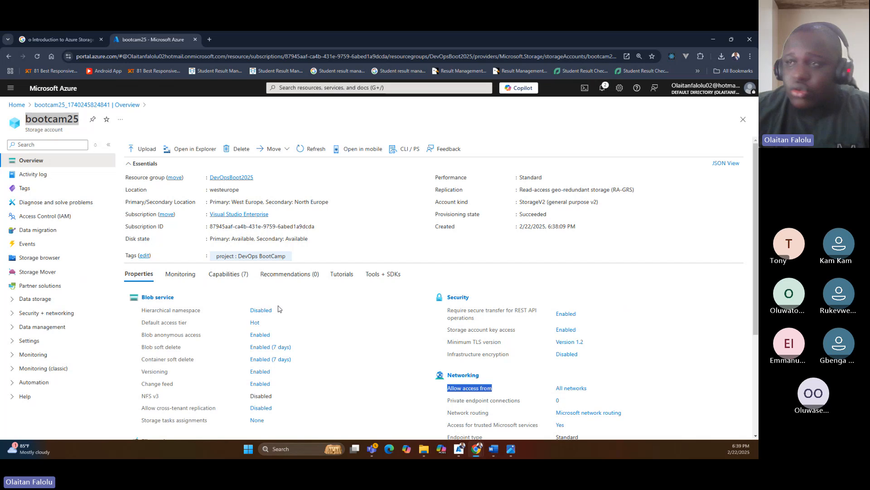
scroll(406, 273, "down", 1)
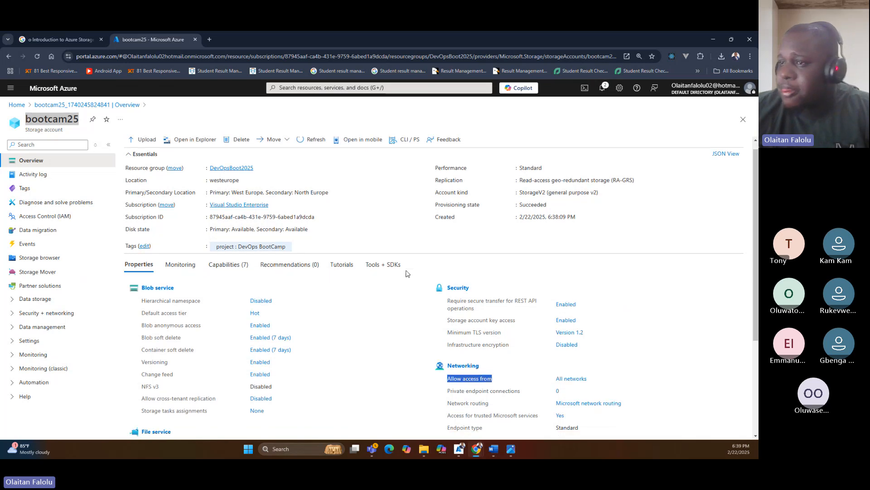
scroll(406, 273, "down", 3)
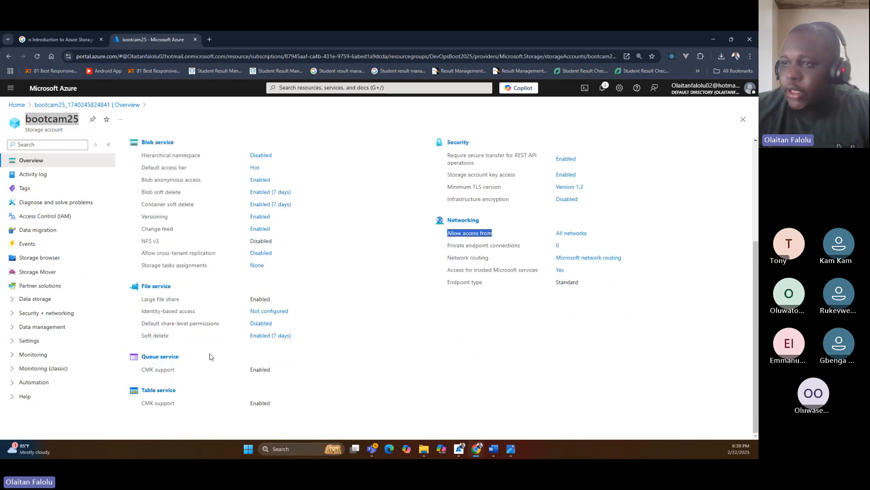
left_click_drag(187, 371, 139, 379)
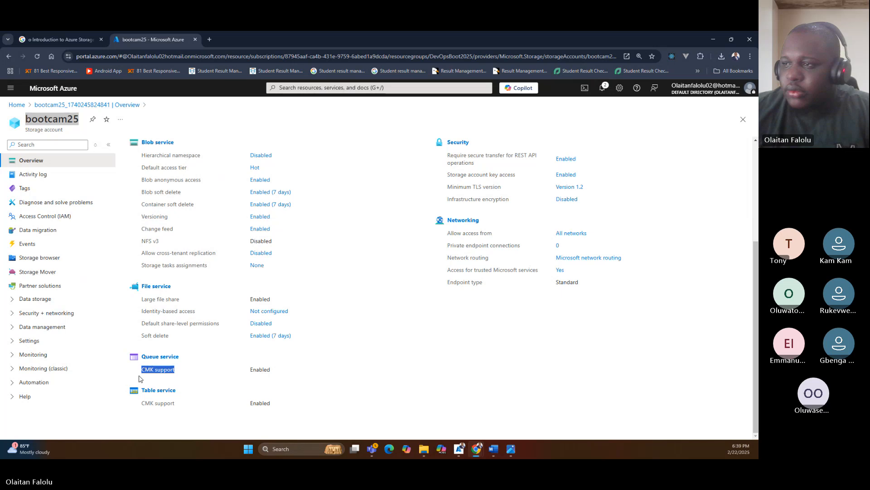
scroll(425, 362, "up", 1)
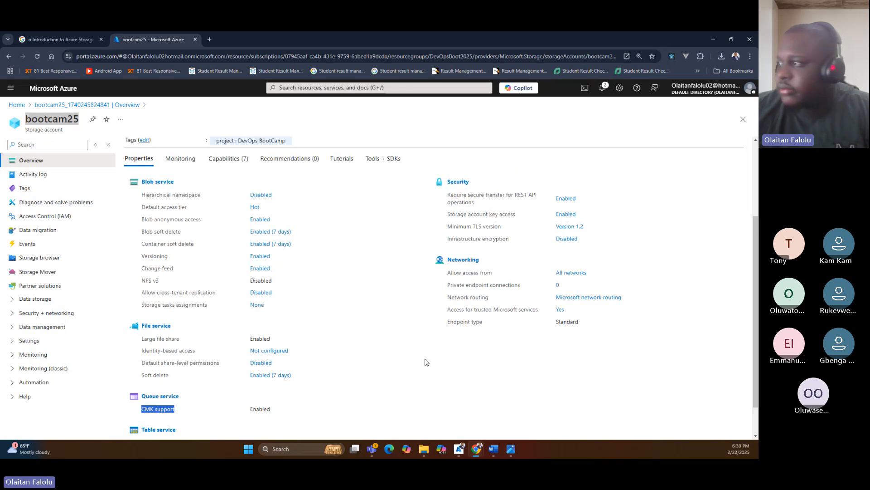
Review the bootcam25 storage account's overview essentials, its activity log and its tags.
scroll(425, 362, "up", 2)
scroll(374, 314, "up", 1)
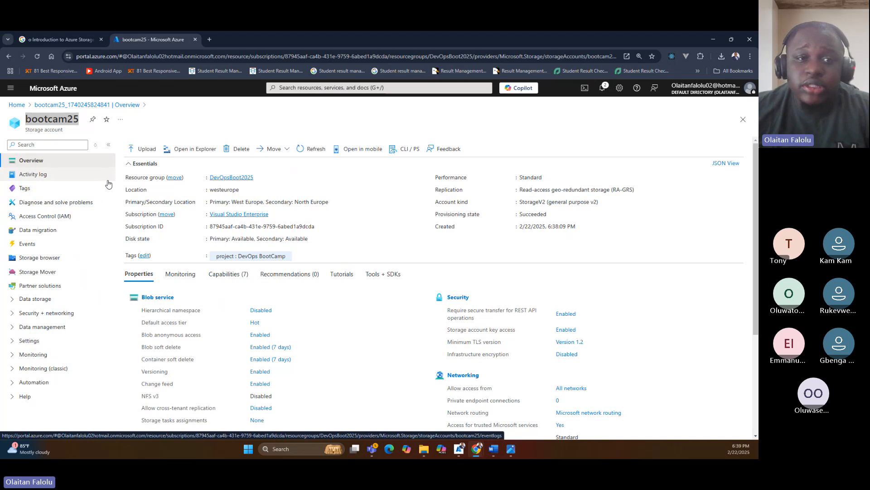
double_click(62, 120)
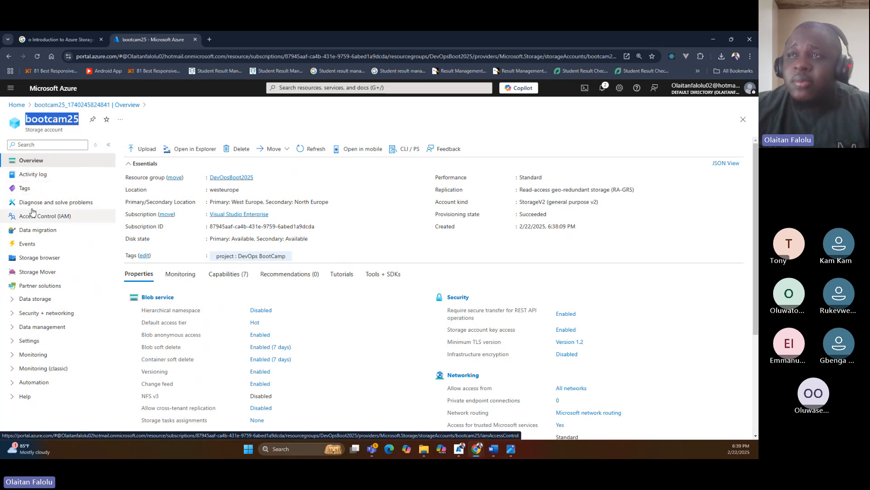
left_click(39, 175)
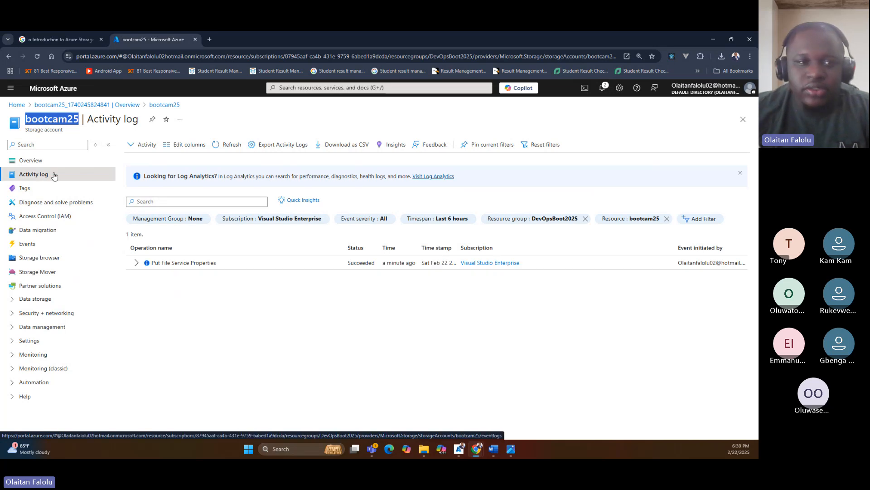
left_click(47, 192)
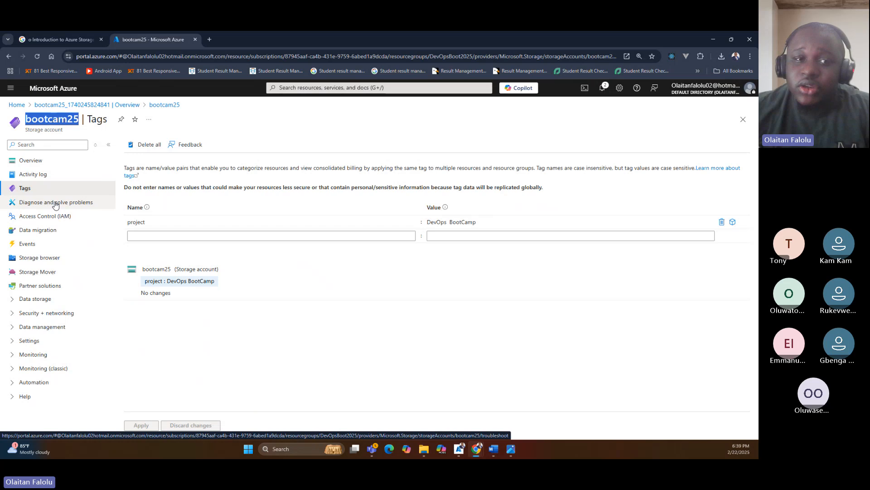
Open Diagnose and solve problems for bootcam25 and examine the common problem categories.
left_click(55, 205)
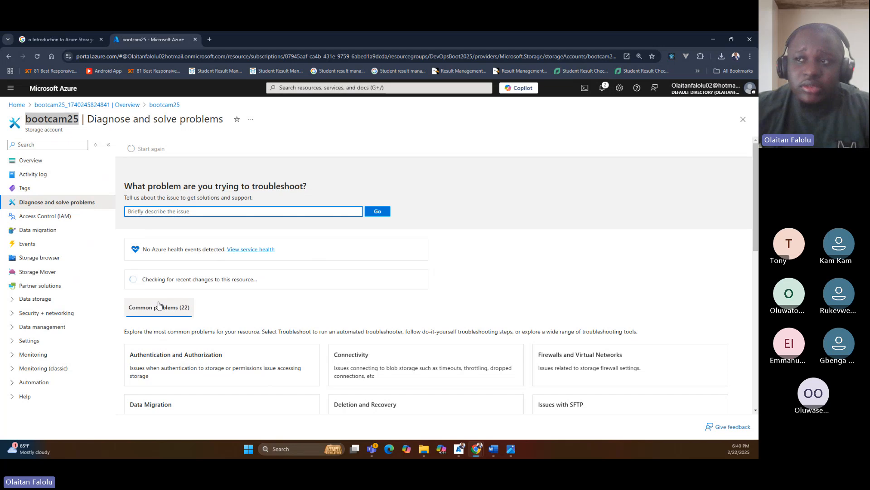
scroll(195, 312, "down", 5)
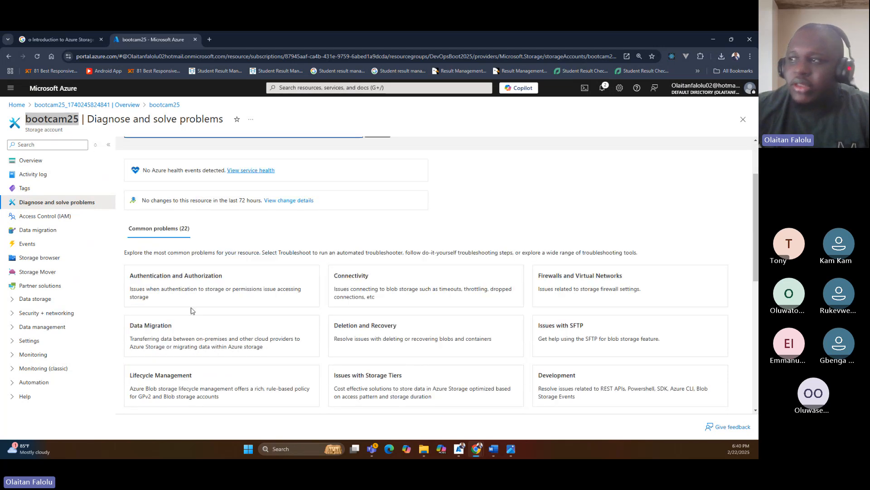
scroll(292, 321, "up", 3)
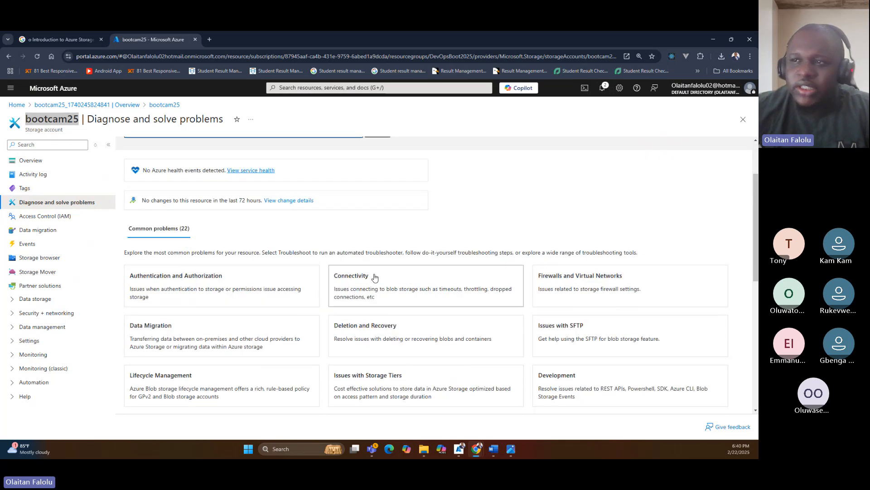
scroll(196, 283, "down", 3)
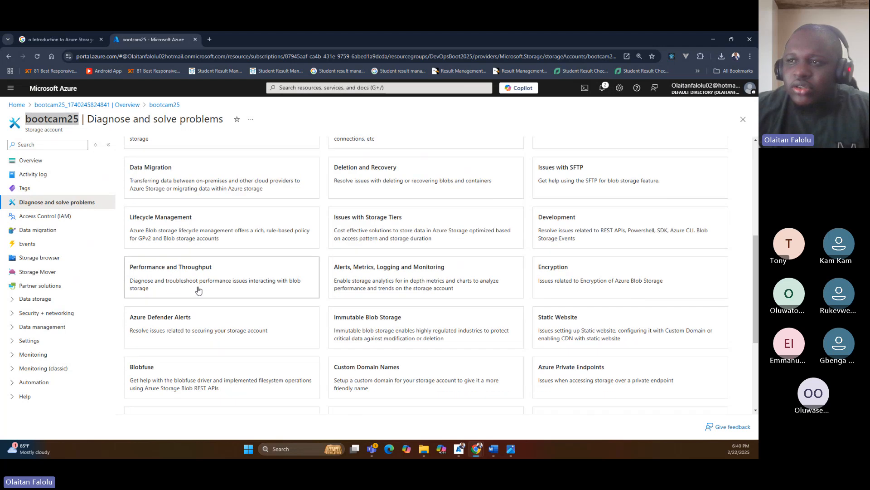
scroll(226, 317, "up", 1)
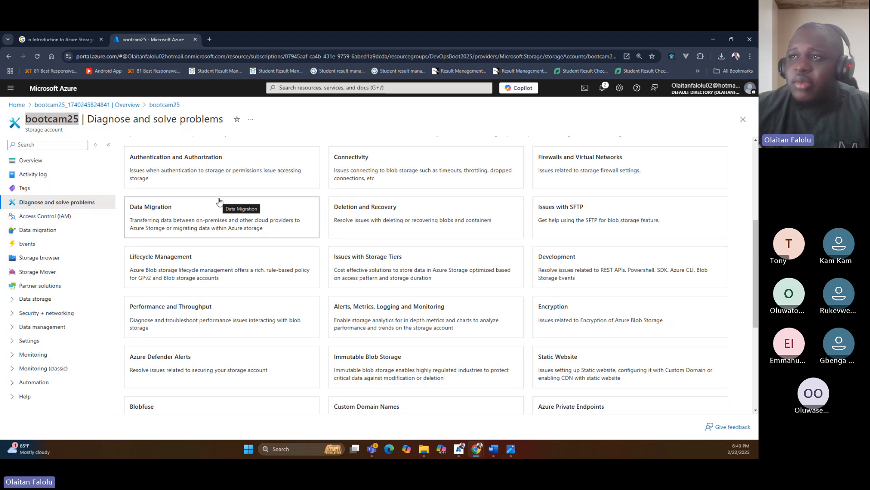
scroll(219, 203, "up", 4)
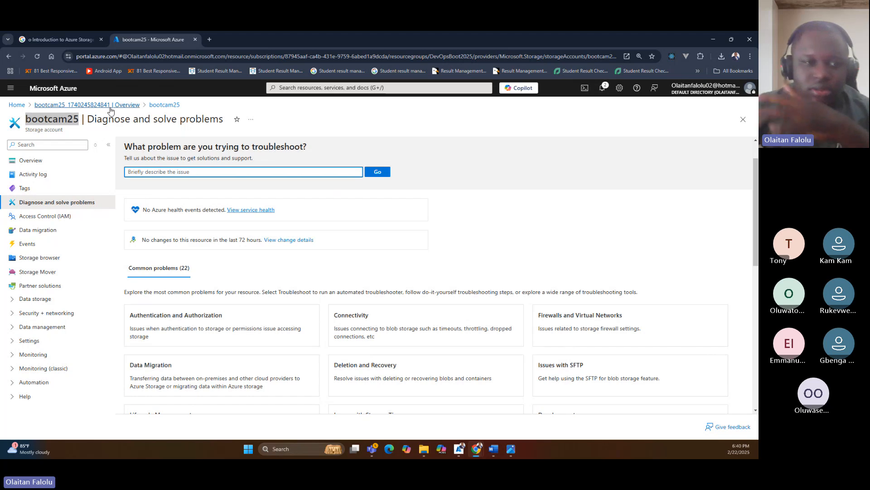
Open the Azure portal home in a separate browser tab and open the recent olla App Service from there.
left_click(209, 40)
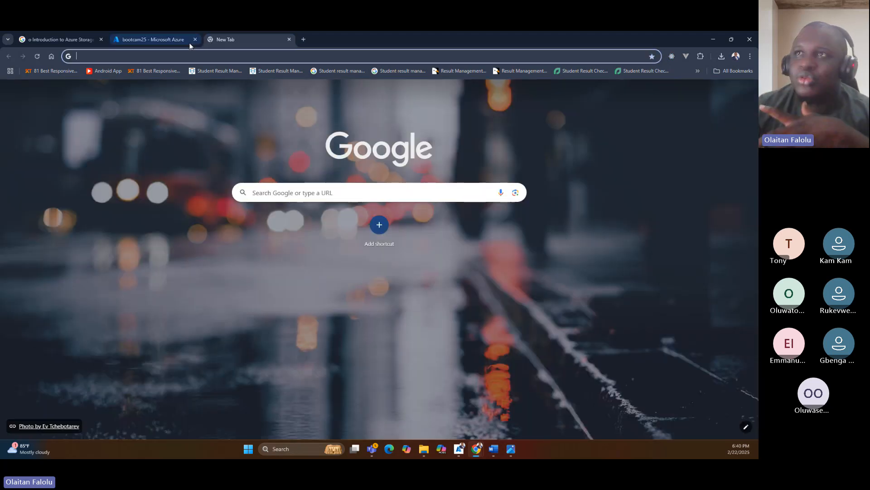
left_click(184, 38)
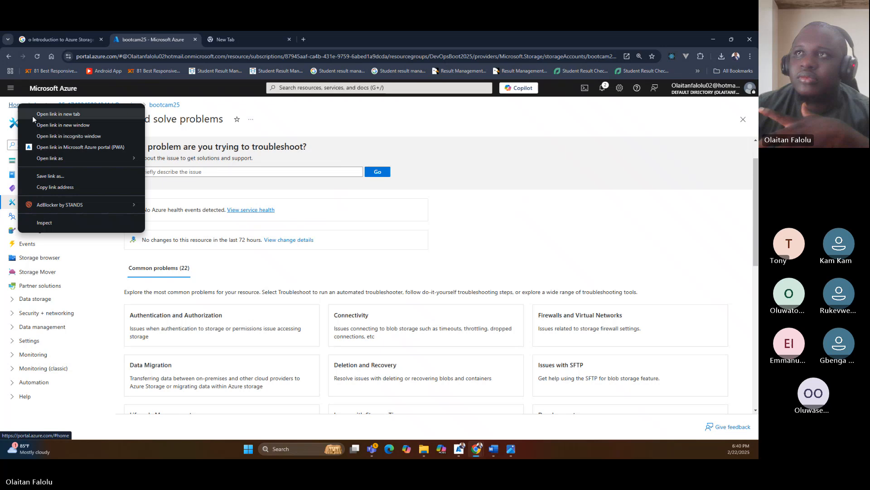
left_click(32, 117)
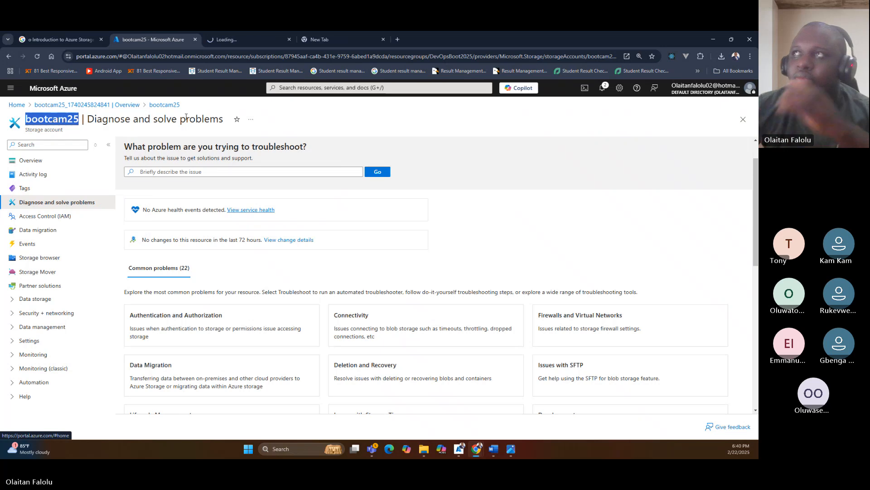
left_click(236, 40)
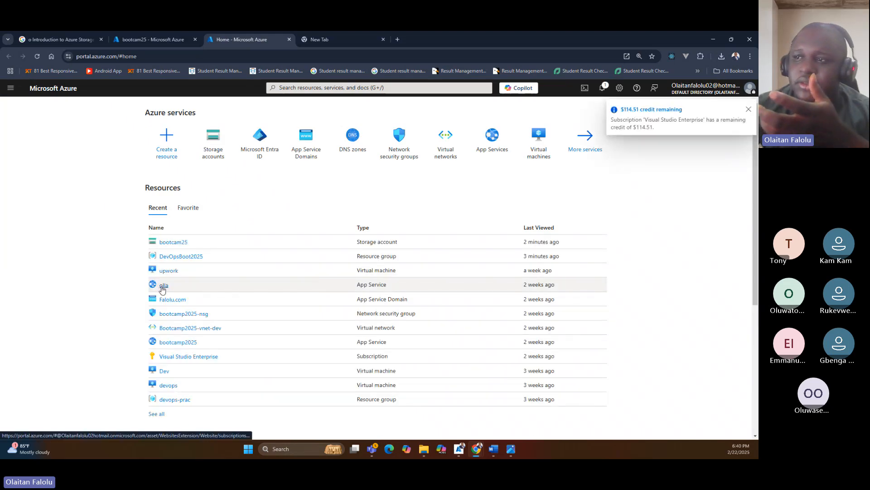
left_click(164, 285)
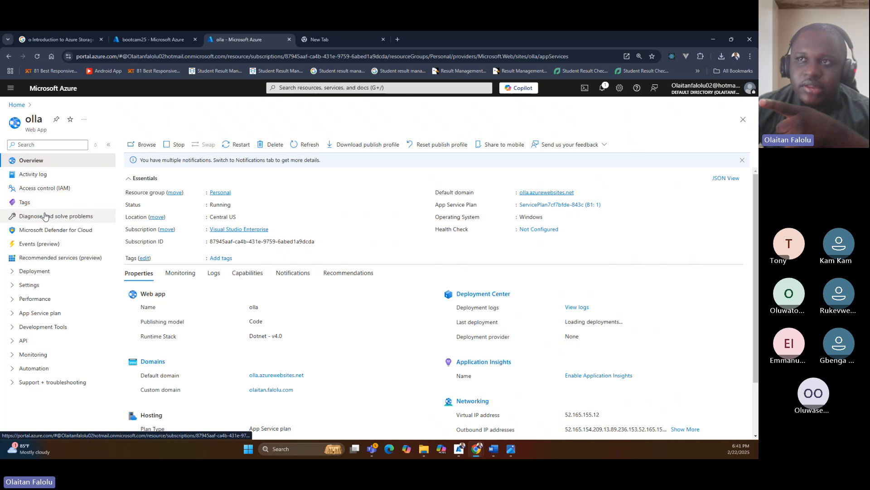
Open Diagnose and solve problems for olla, dismiss the AI-powered Diagnostics tip, and review the availability risk alert details.
left_click(46, 217)
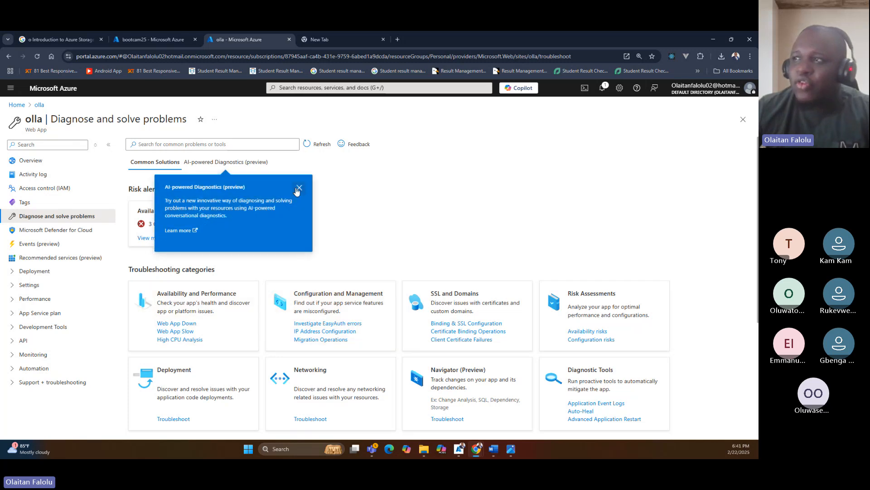
left_click(298, 188)
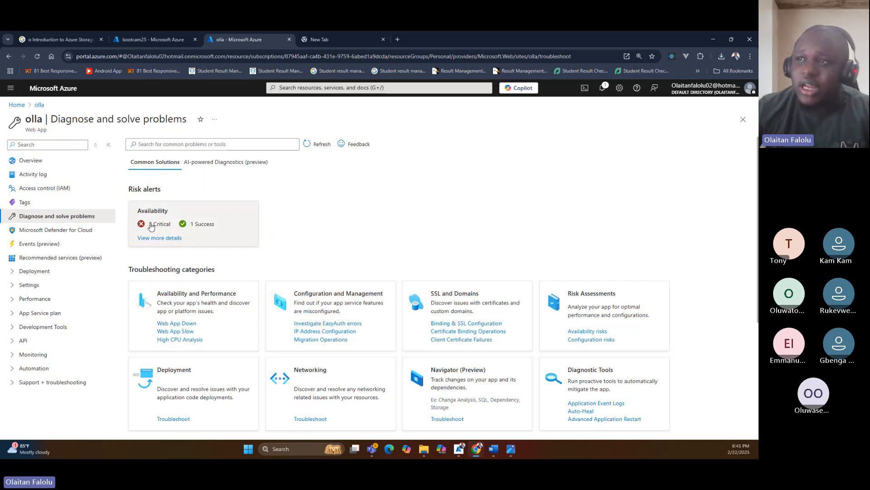
left_click(152, 240)
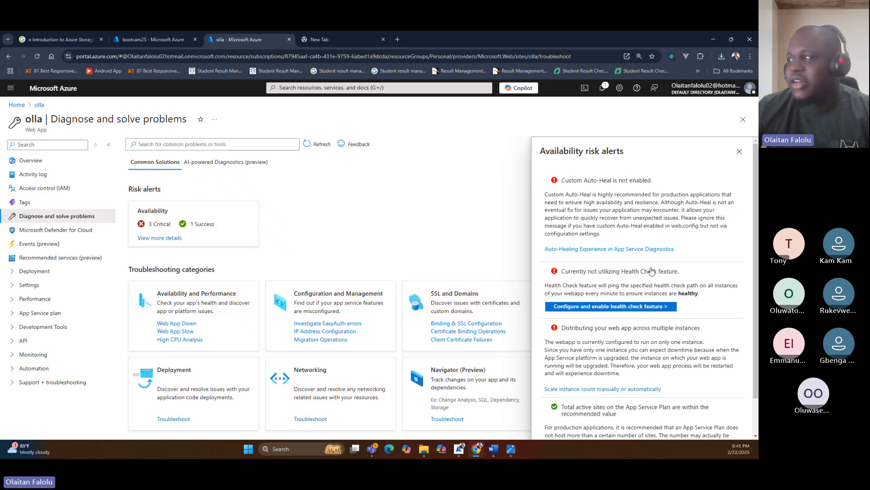
scroll(607, 351, "down", 1)
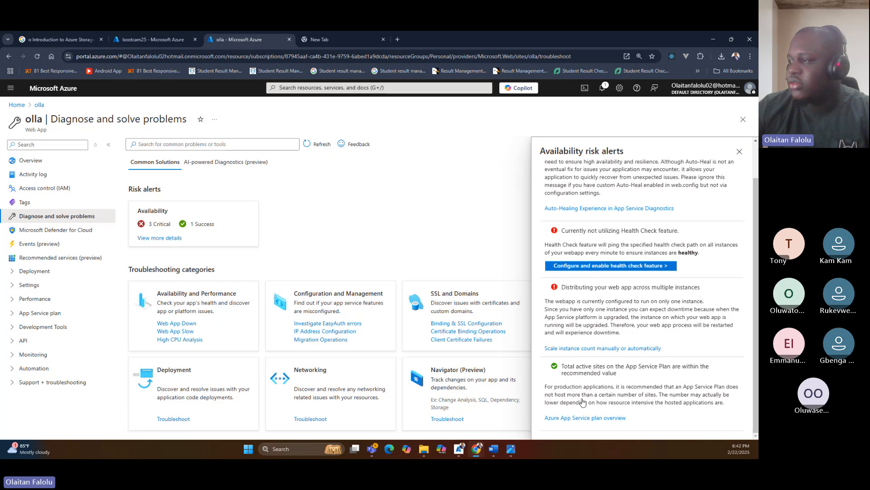
scroll(590, 249, "up", 2)
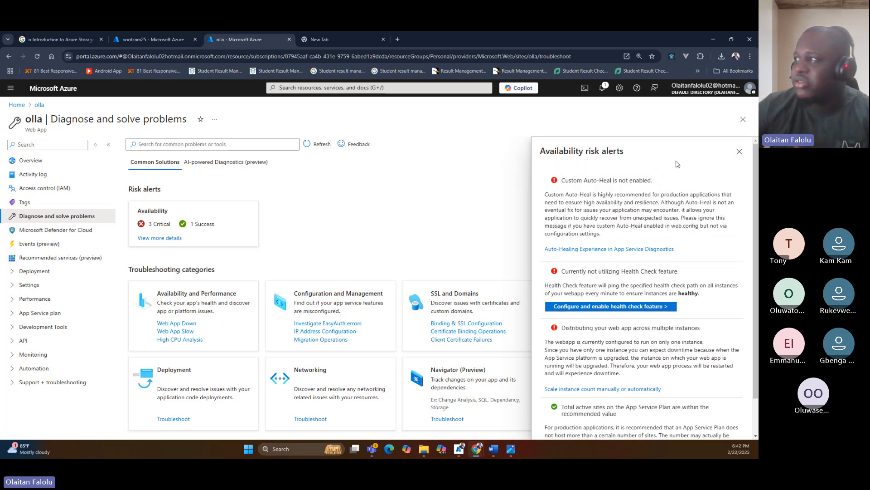
left_click(740, 151)
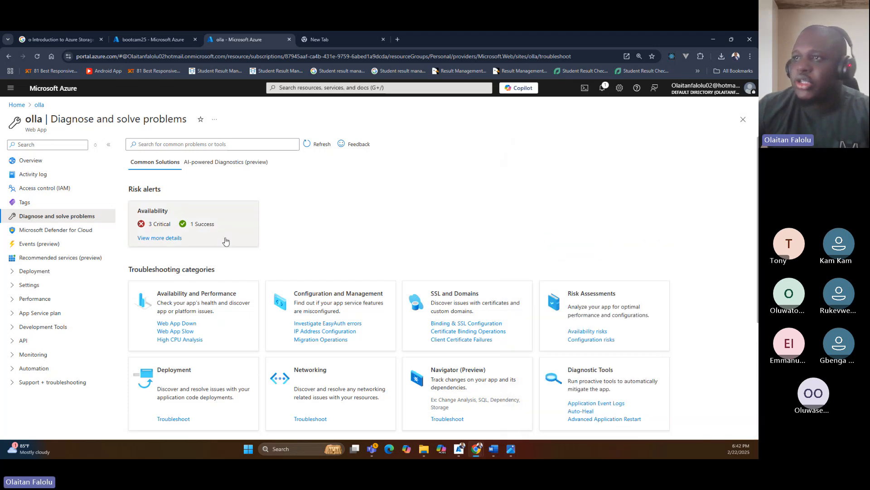
Open the Web App Slow analysis for olla and zoom the performance chart in on the response-time spike.
scroll(193, 269, "down", 1)
scroll(193, 269, "down", 2)
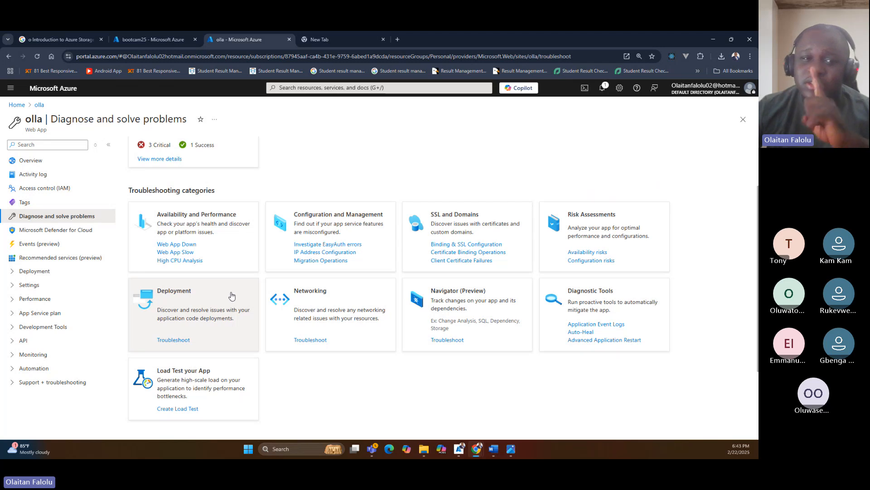
left_click(186, 253)
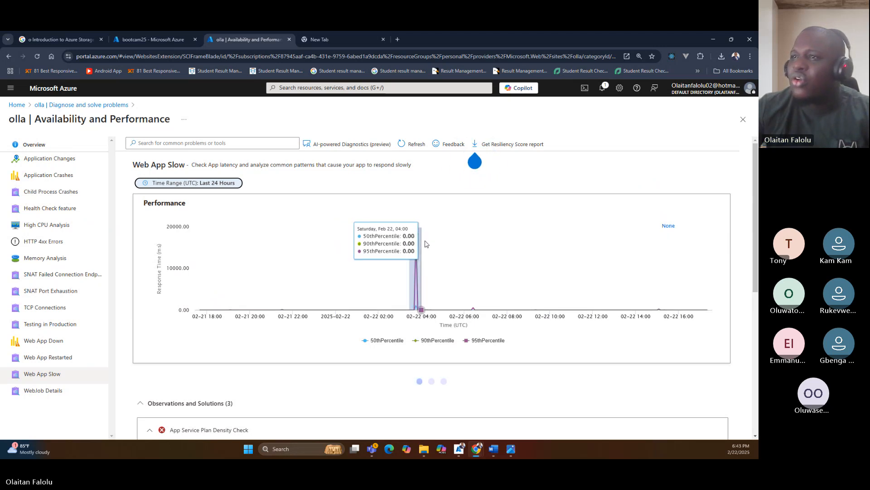
left_click_drag(425, 243, 420, 242)
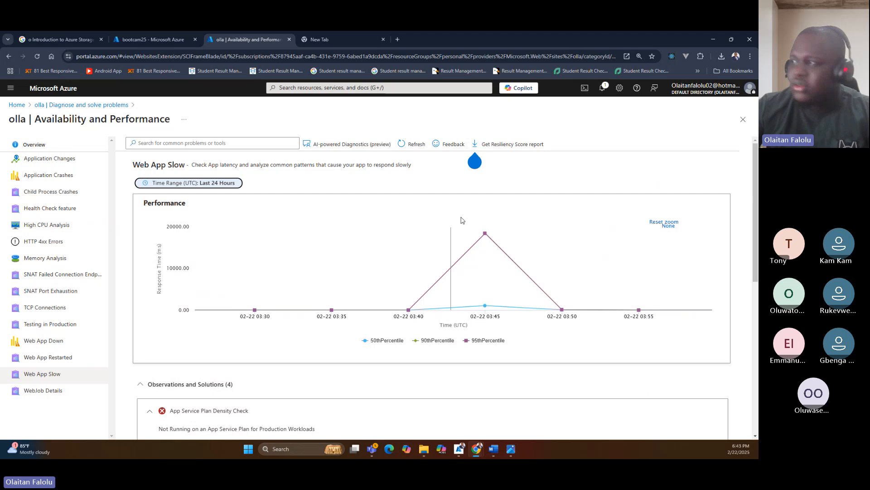
mouse_move(487, 230)
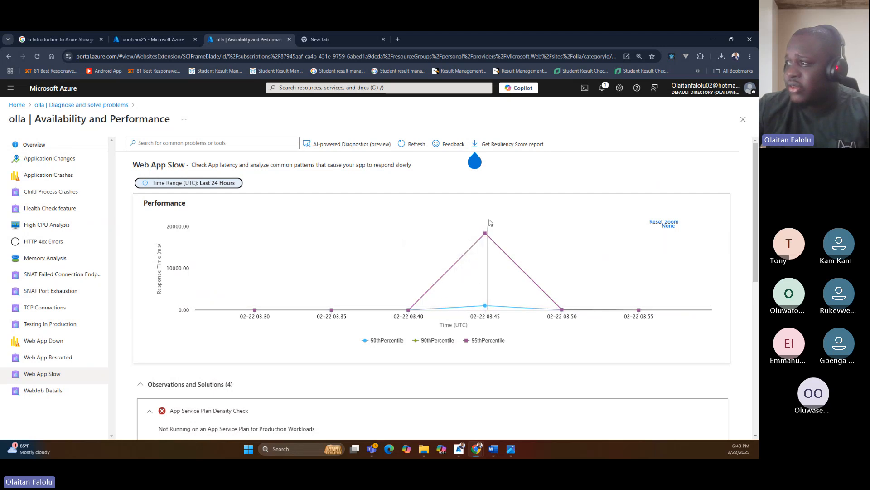
Examine the Web App Slow observations and solutions, including High CPU Analysis and Memory Drill Down, against the performance chart.
scroll(399, 276, "down", 5)
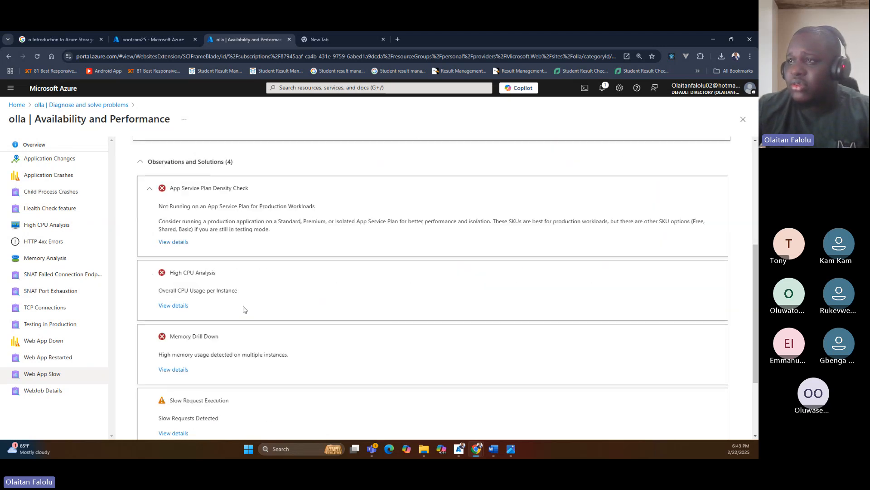
scroll(243, 310, "down", 1)
left_click_drag(159, 236, 240, 237)
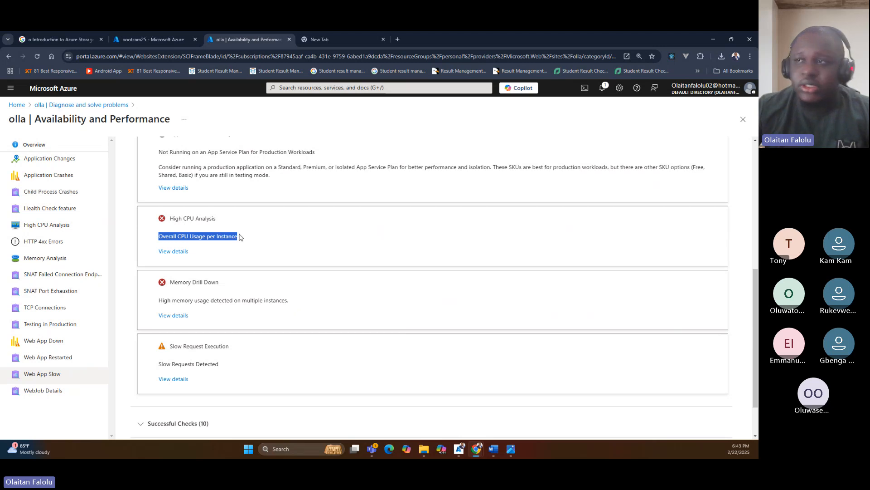
left_click_drag(171, 282, 224, 282)
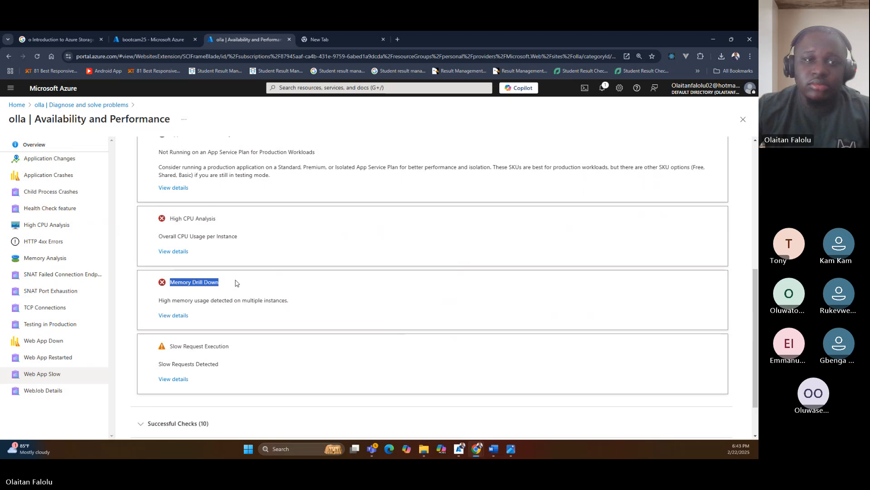
scroll(242, 281, "up", 1)
scroll(241, 281, "up", 5)
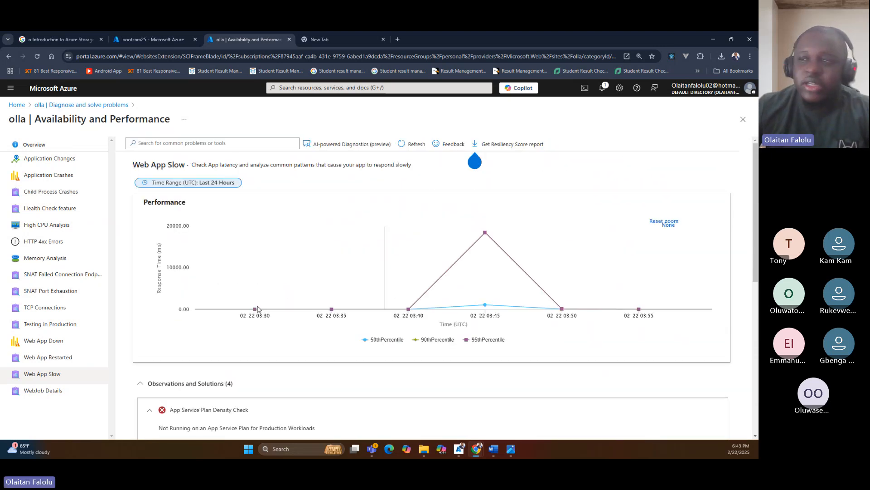
scroll(258, 308, "down", 5)
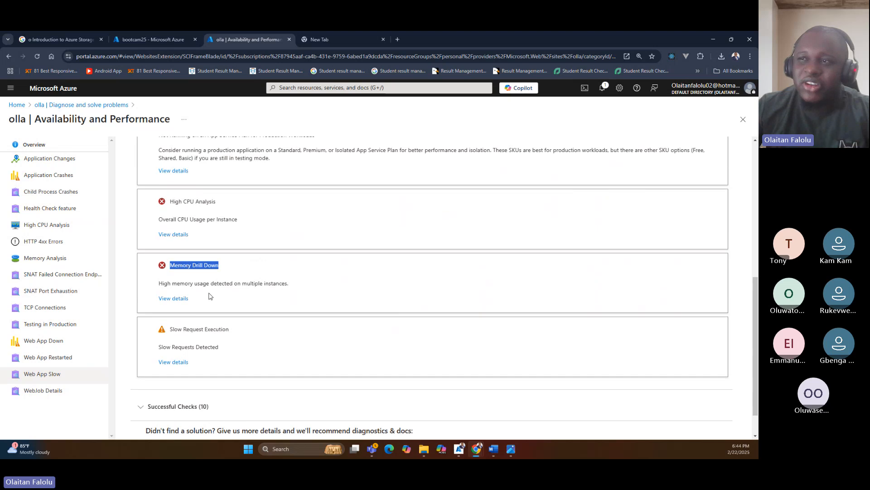
scroll(209, 296, "up", 3)
scroll(189, 308, "down", 1)
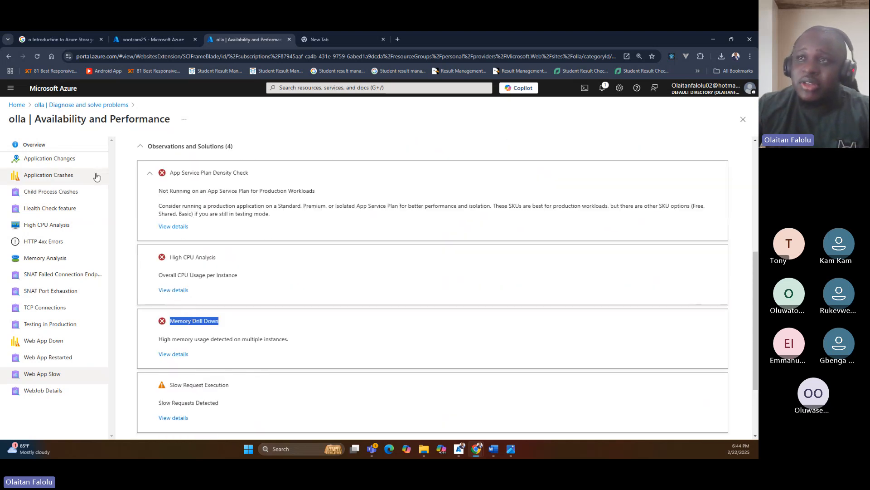
scroll(222, 278, "up", 1)
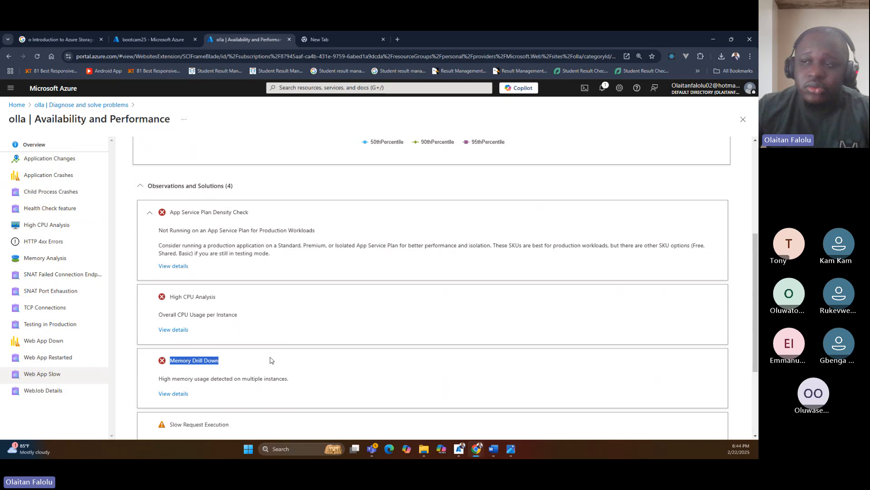
scroll(254, 357, "up", 3)
scroll(252, 357, "down", 4)
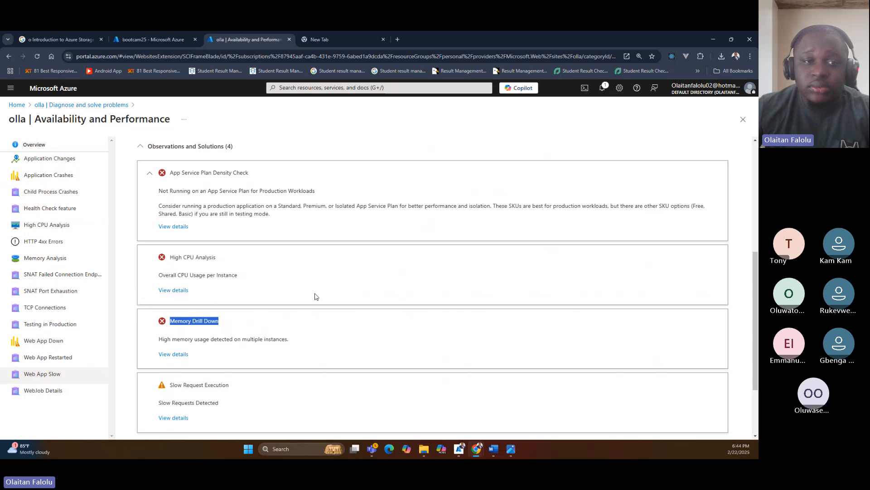
scroll(304, 276, "up", 3)
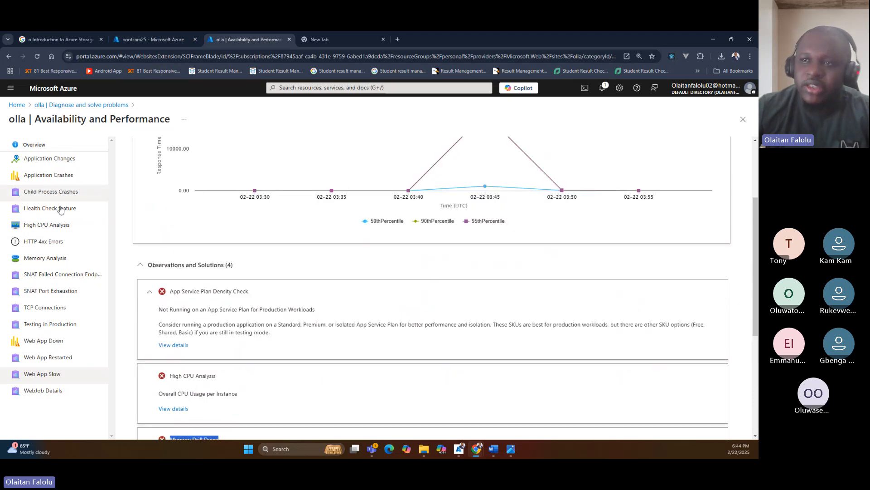
Return to bootcam25's Diagnose and solve problems page, review the common problems, and view the Performance and Throughput troubleshooter.
left_click(175, 39)
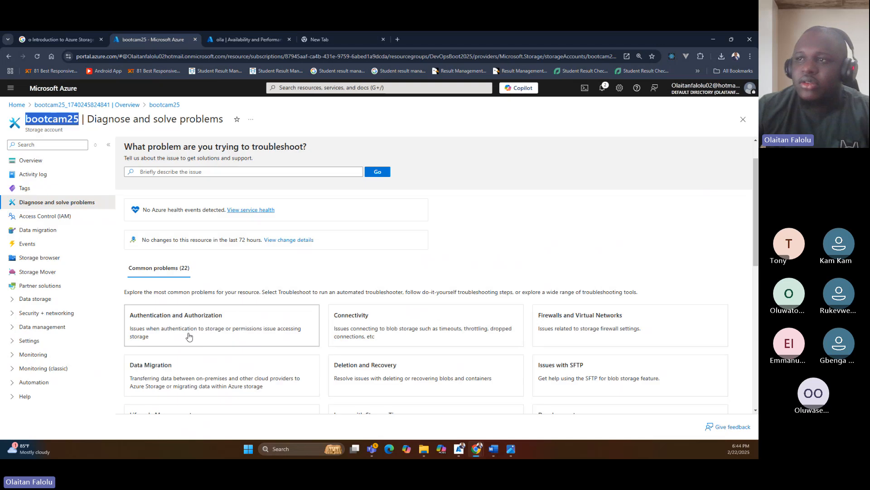
scroll(190, 336, "down", 4)
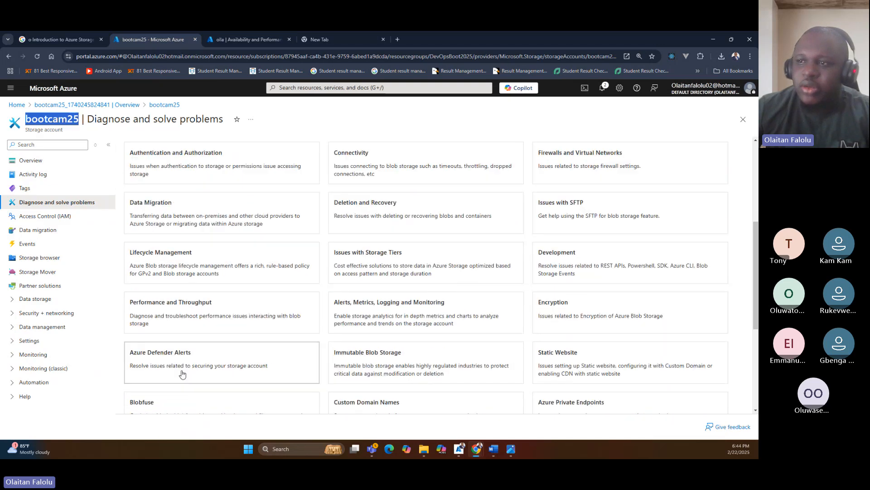
scroll(182, 373, "down", 2)
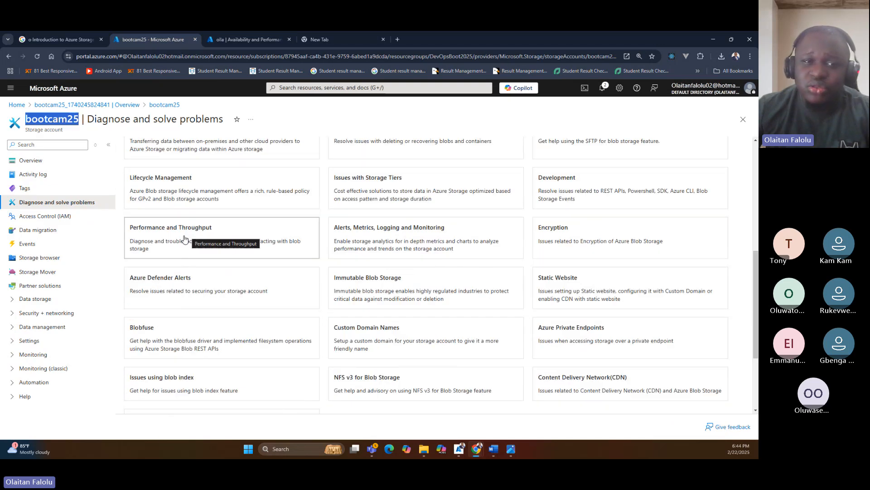
left_click(180, 236)
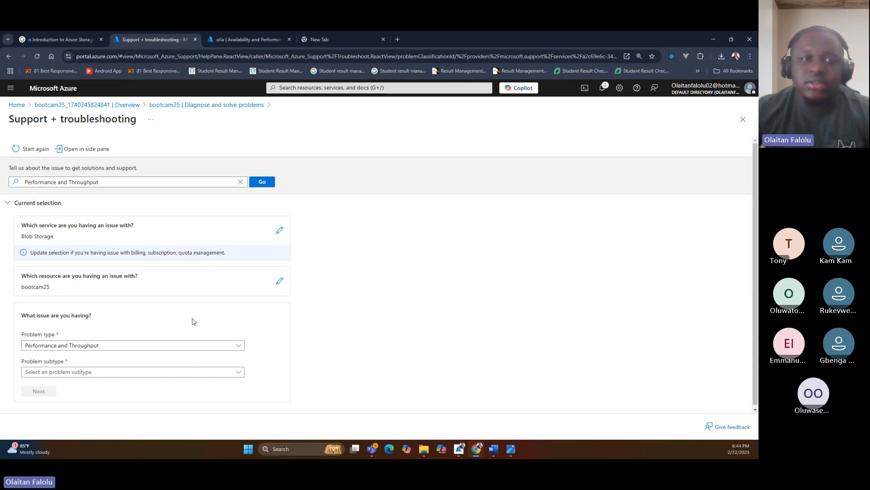
left_click(194, 109)
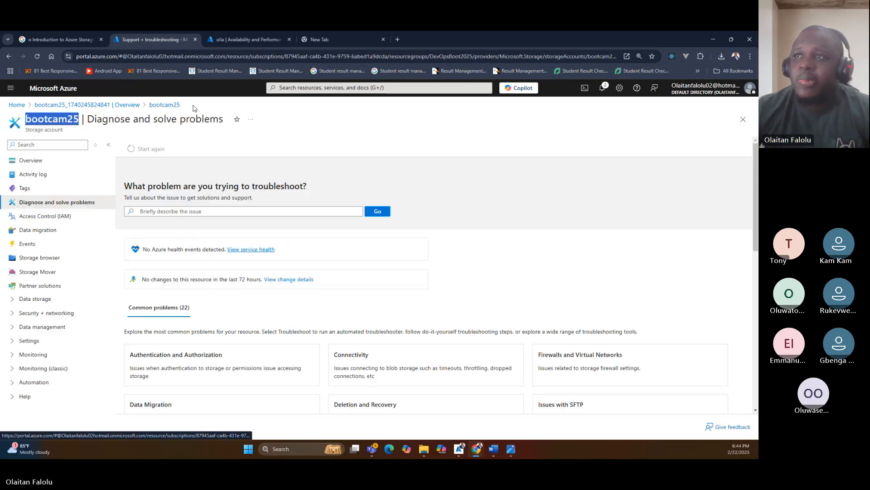
Open Access Control (IAM) for bootcam25 and view the Check access options and the current account's own role assignments.
left_click(40, 219)
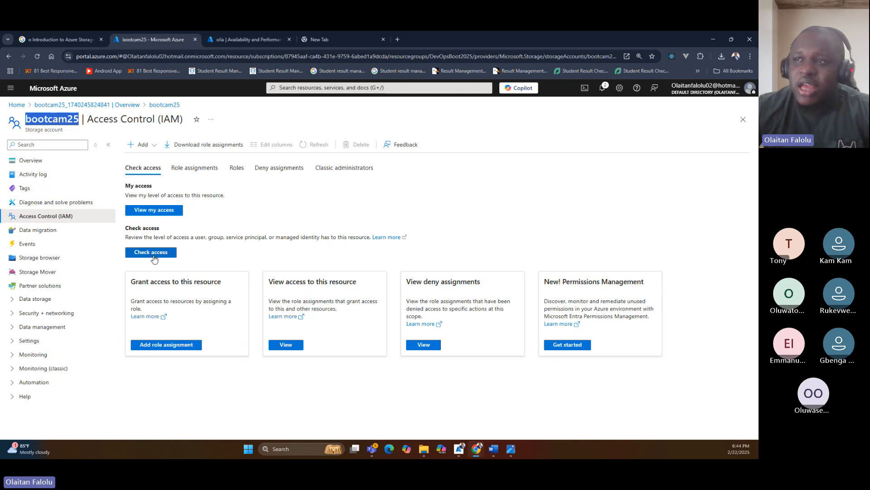
left_click(143, 254)
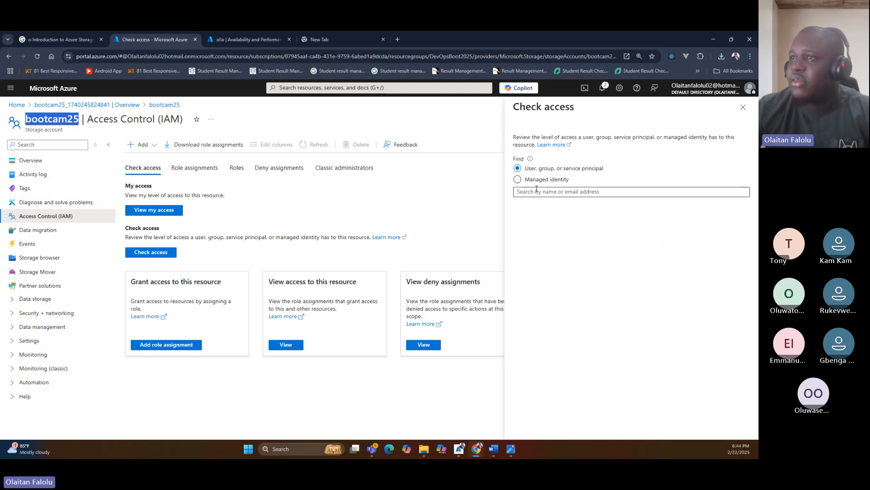
key("Escape")
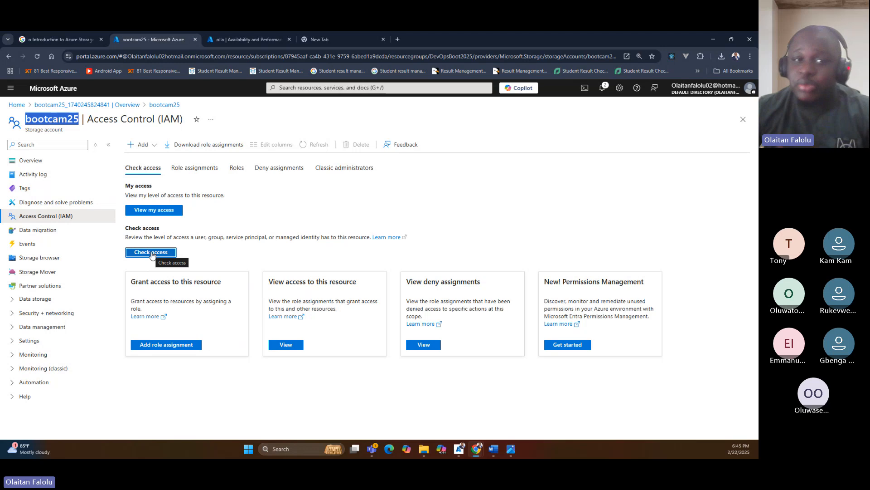
left_click(152, 211)
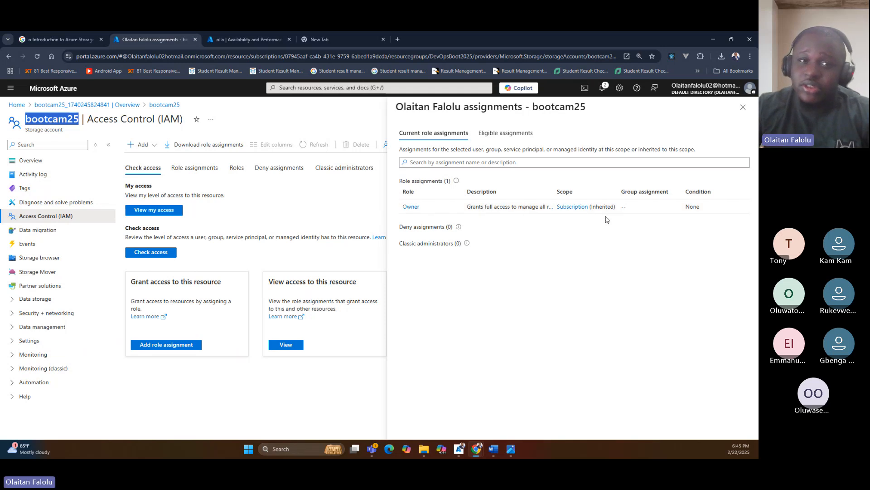
left_click_drag(434, 206, 402, 207)
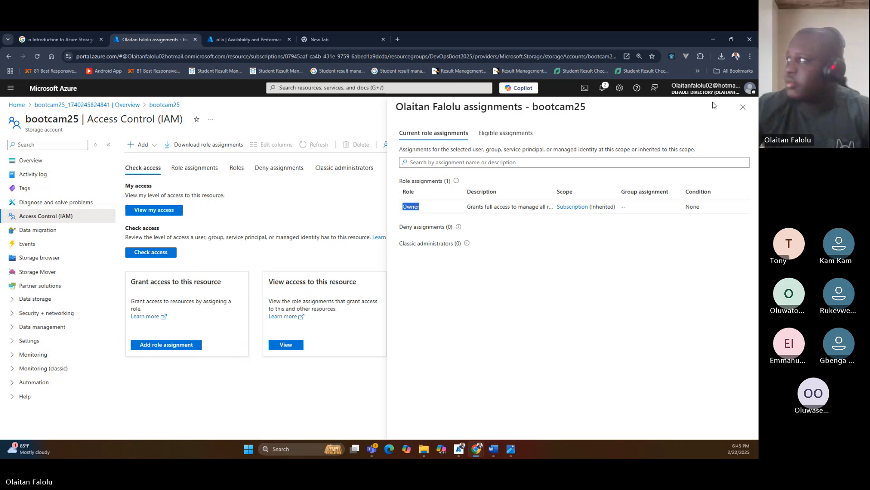
left_click(744, 108)
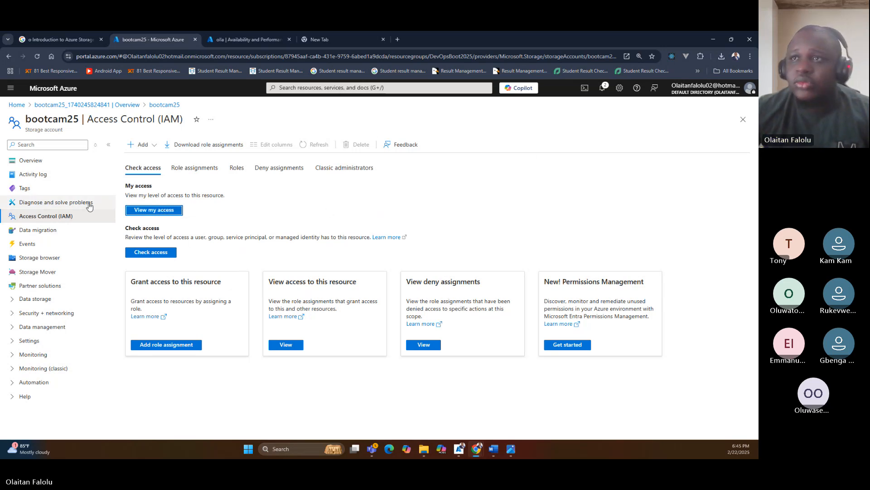
View the Data migration and Events pages of the bootcam25 storage account.
left_click(44, 232)
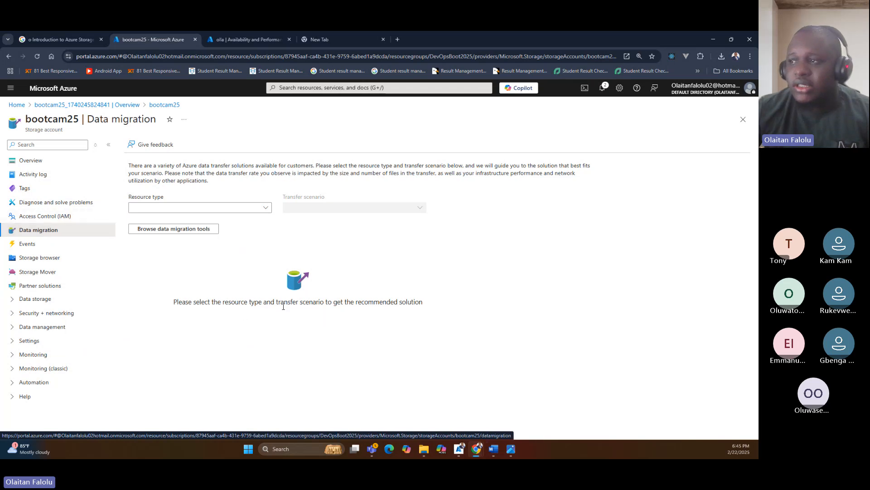
left_click(50, 248)
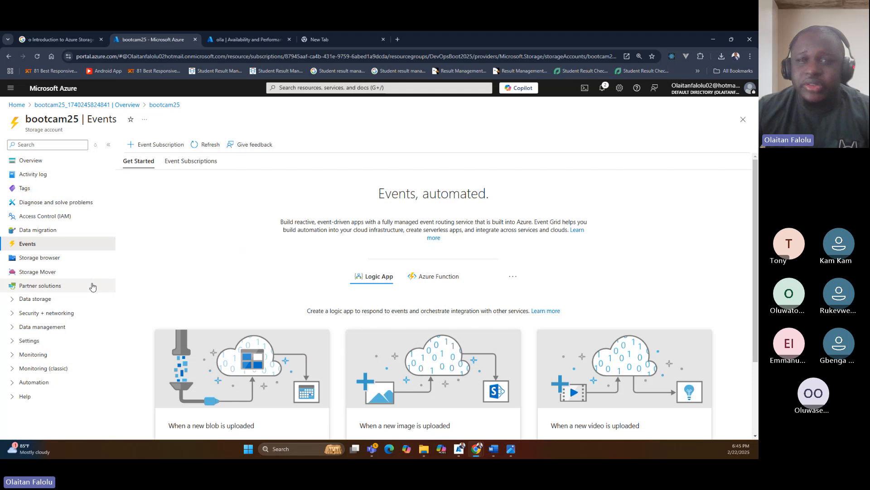
Start a new blob container in bootcam25's Storage browser and name it schooldocs.
left_click(40, 258)
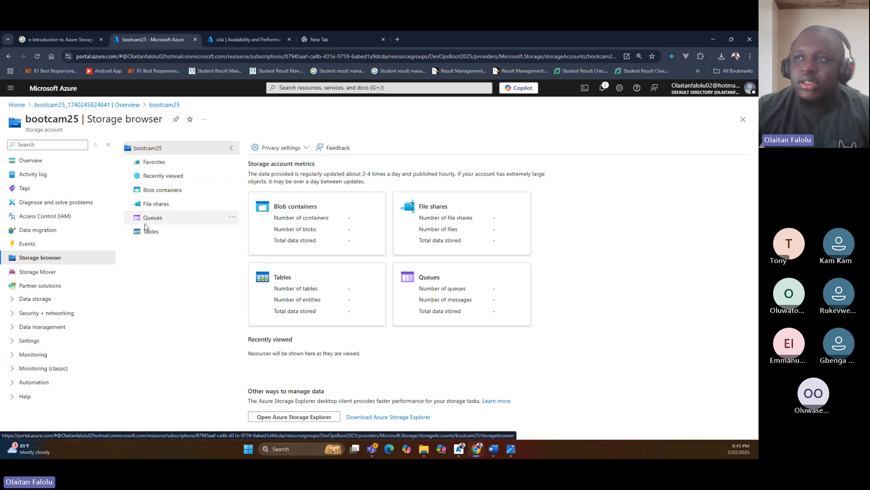
left_click(159, 192)
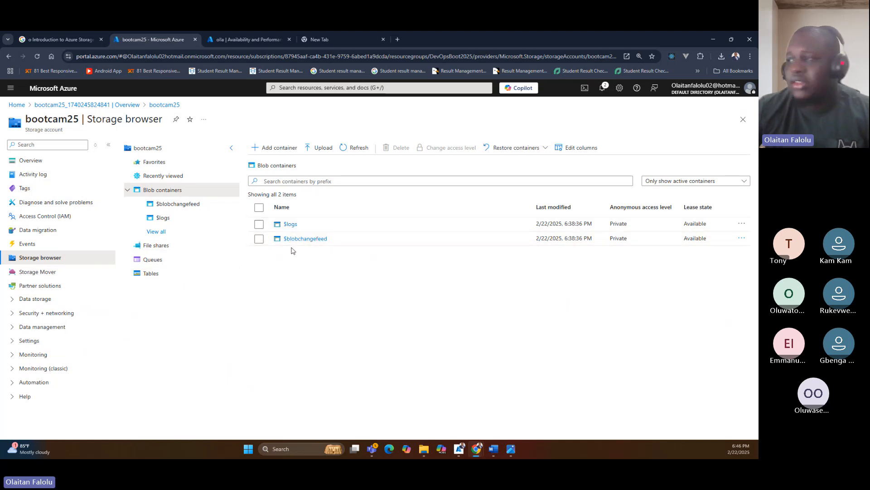
left_click(281, 153)
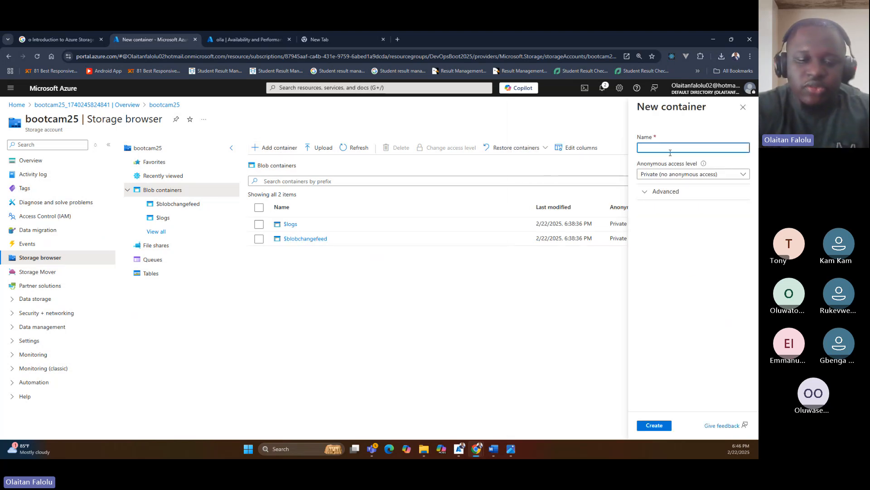
left_click(670, 153)
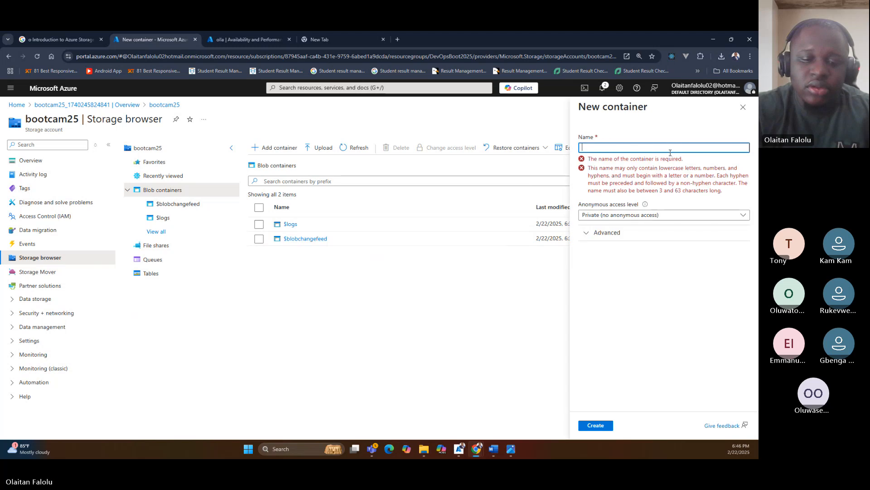
type("Scho")
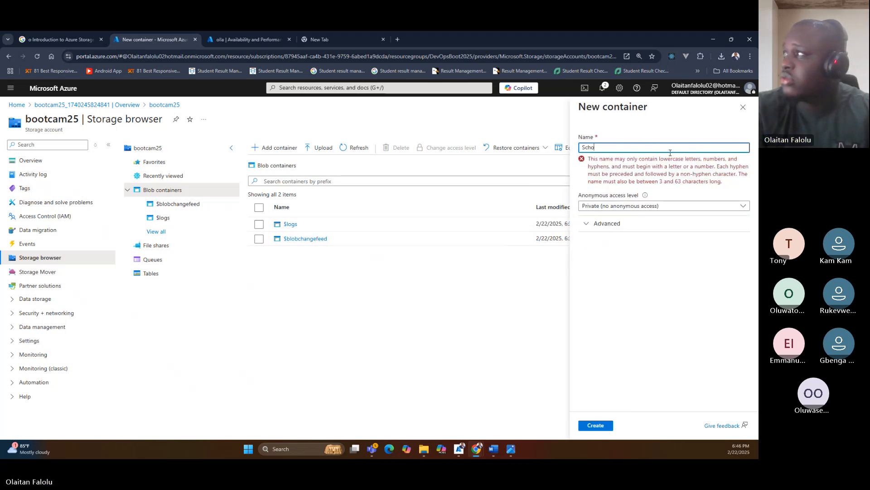
key("BackSpace")
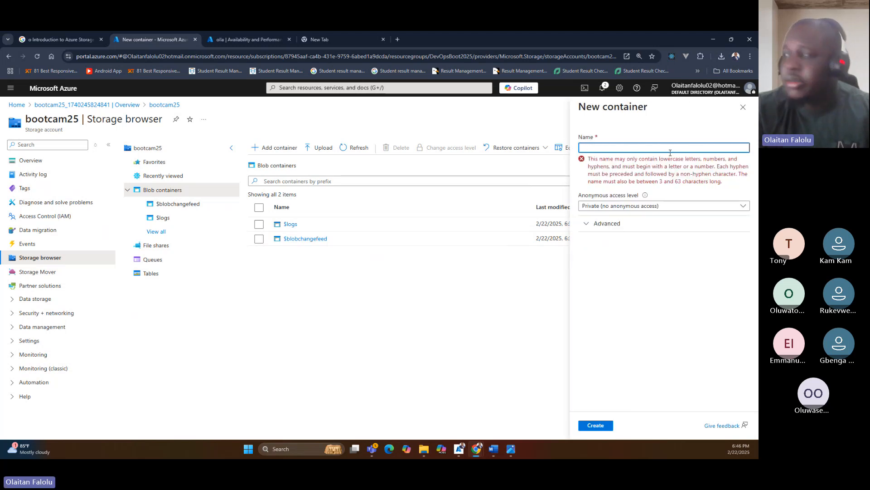
type("sc")
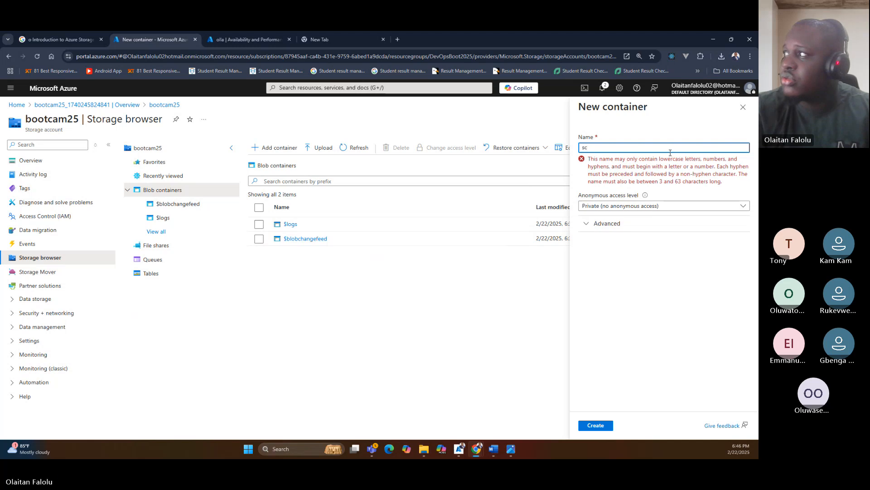
type("ho")
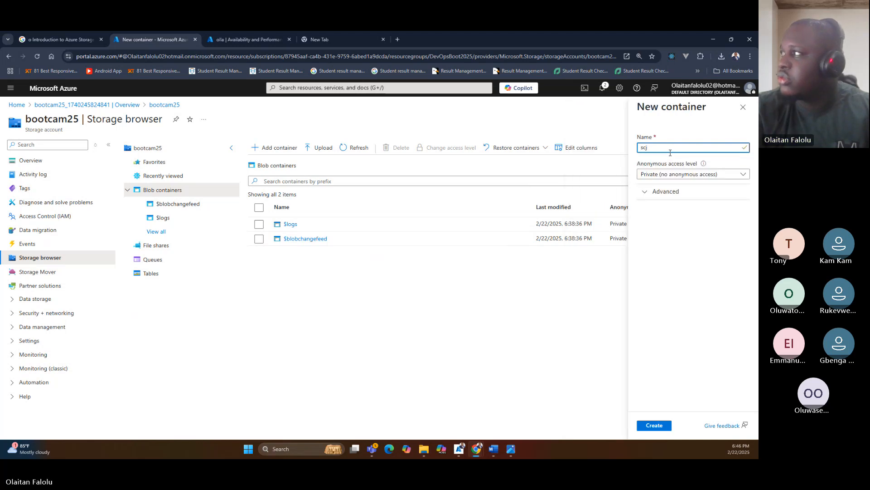
type("h")
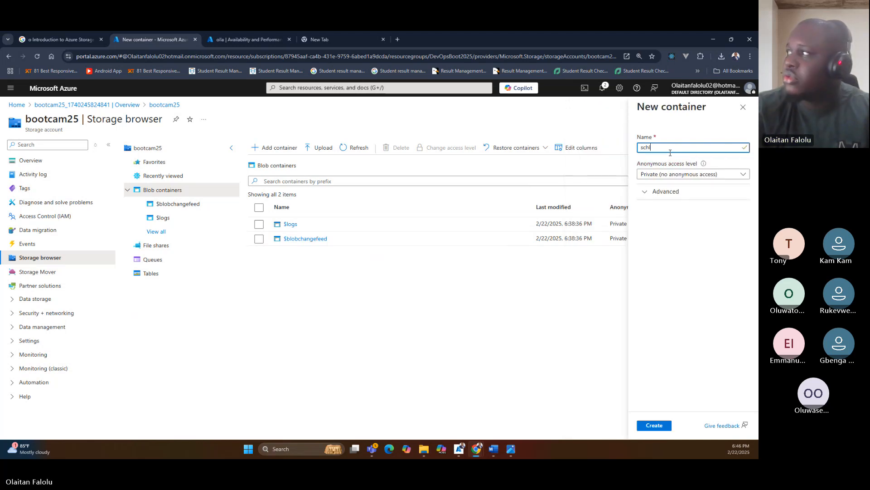
type("lDo")
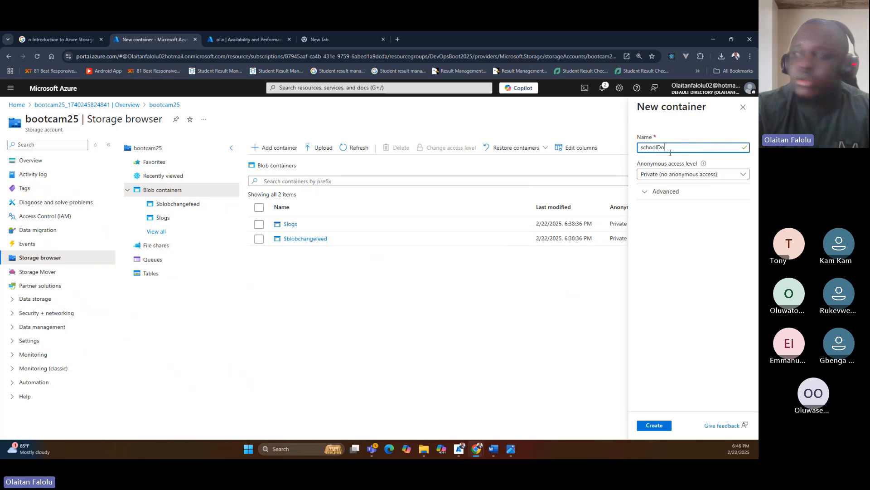
type("cs")
key("BackSpace")
type("d")
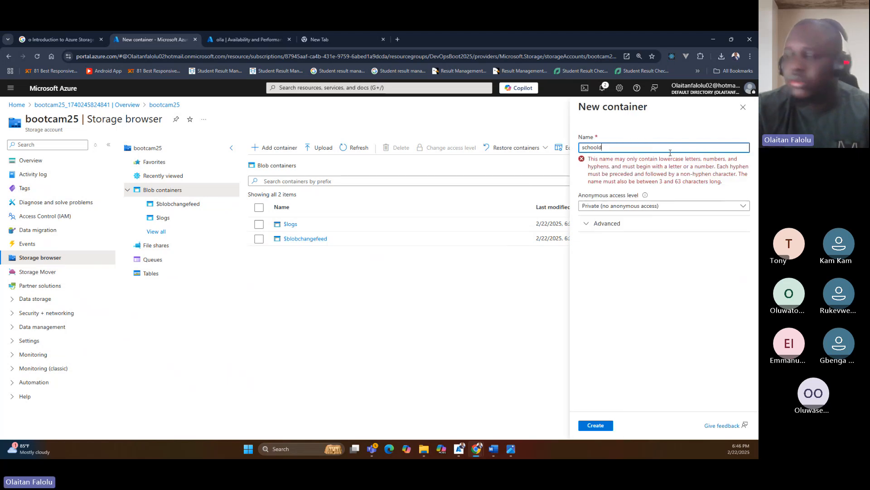
type("ocs")
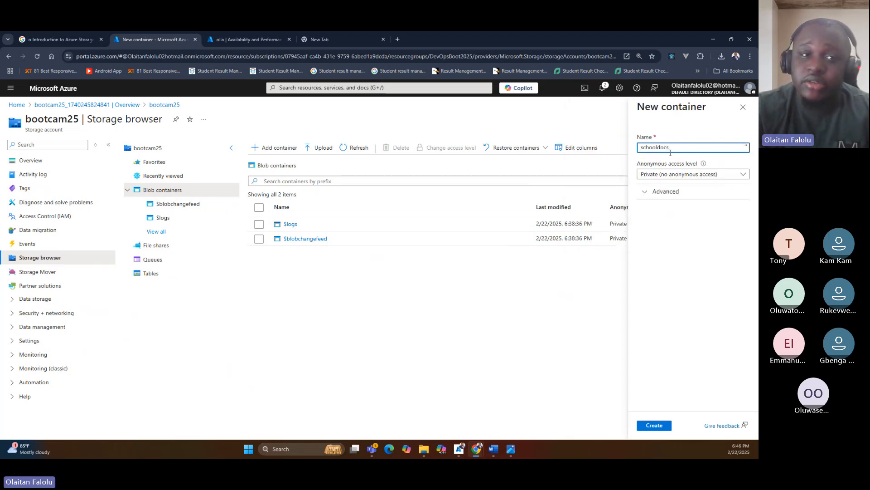
Set the new container's anonymous access level to Private (no anonymous access).
left_click(667, 174)
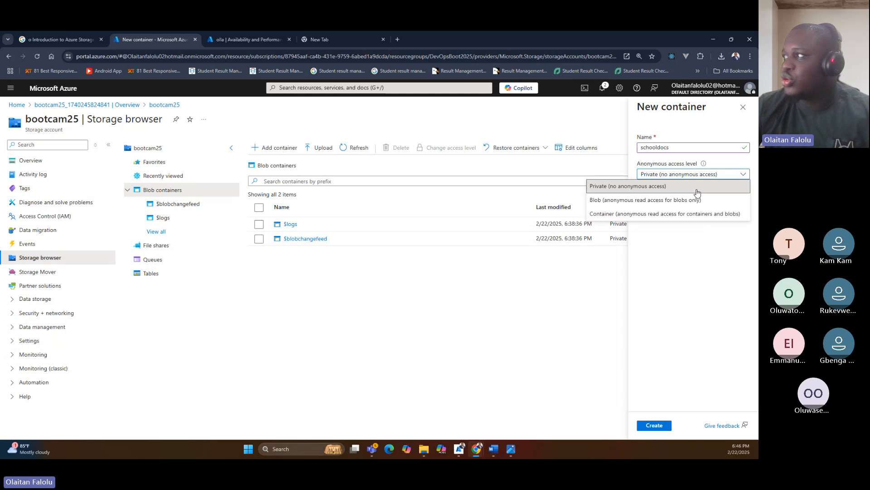
left_click(672, 145)
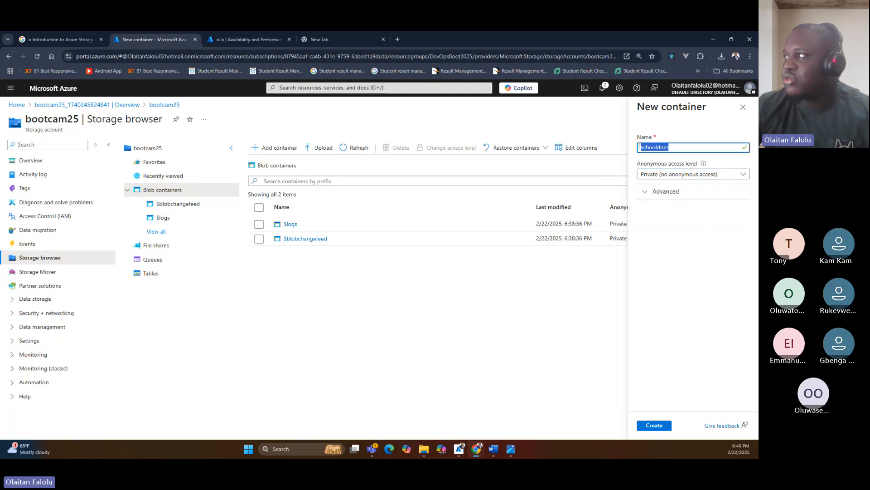
left_click(667, 173)
left_click(665, 189)
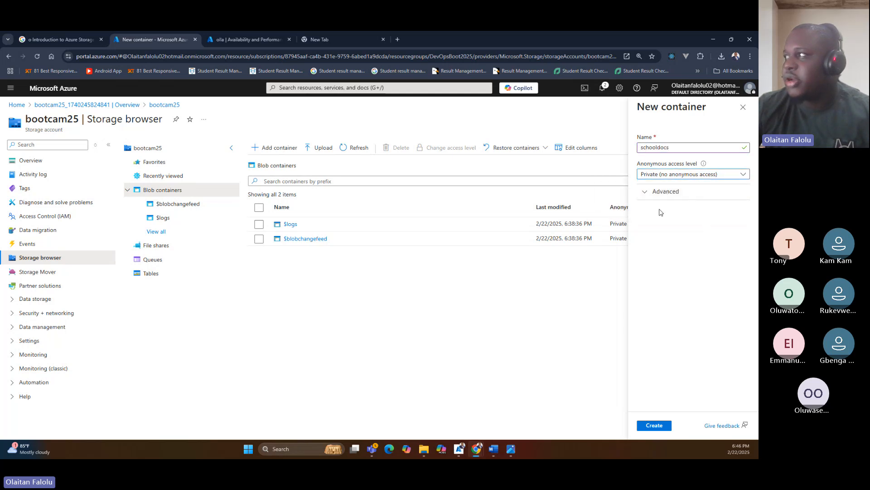
Review the advanced encryption scope and version-level immutability options without enabling them, and create the container.
left_click(665, 193)
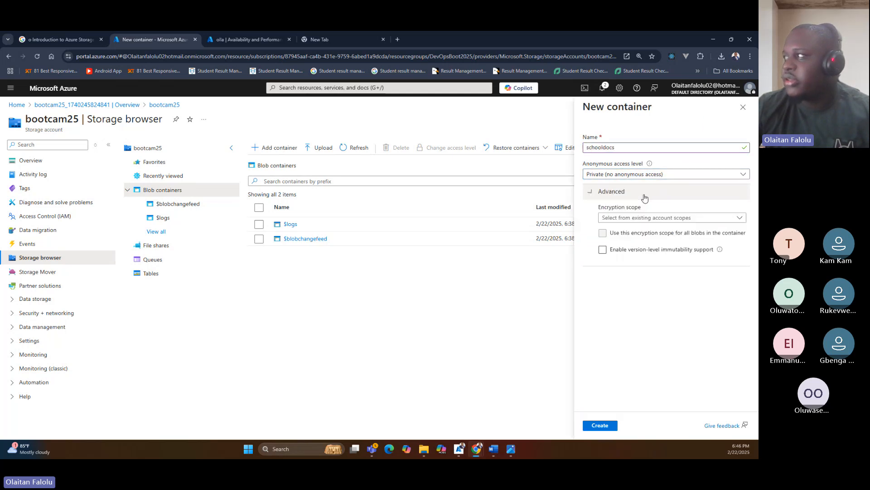
left_click(642, 219)
left_click(640, 296)
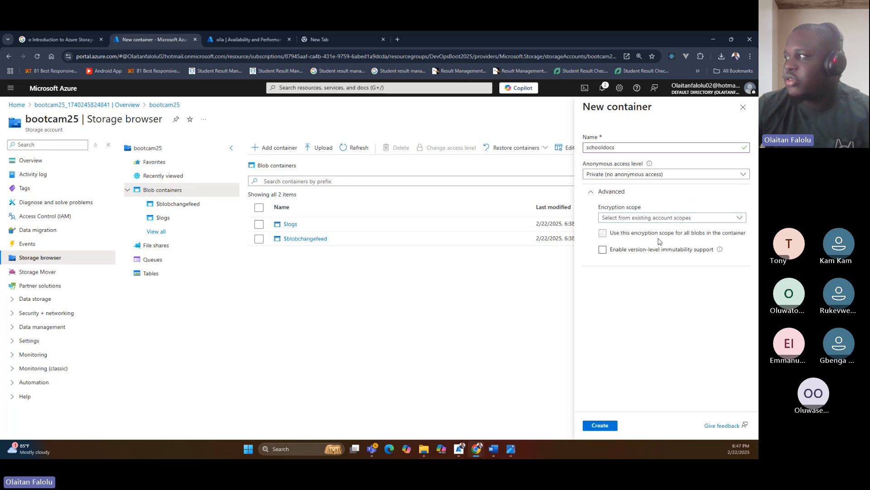
left_click(637, 252)
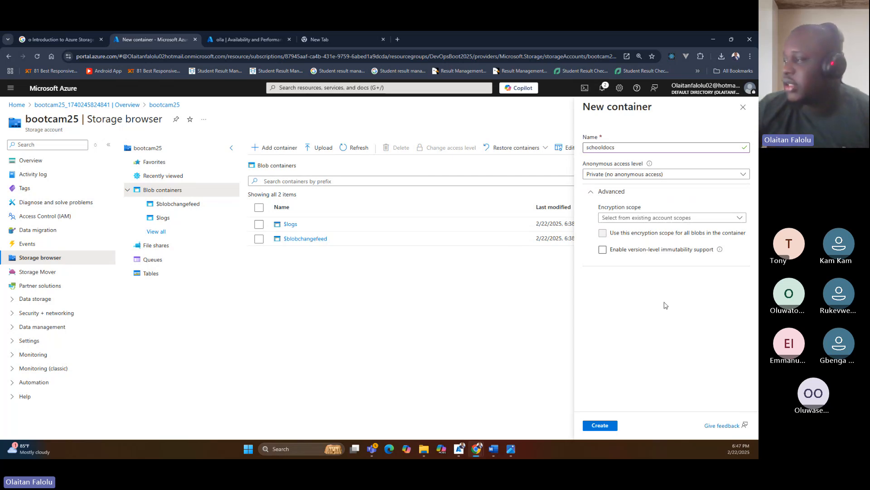
left_click(600, 425)
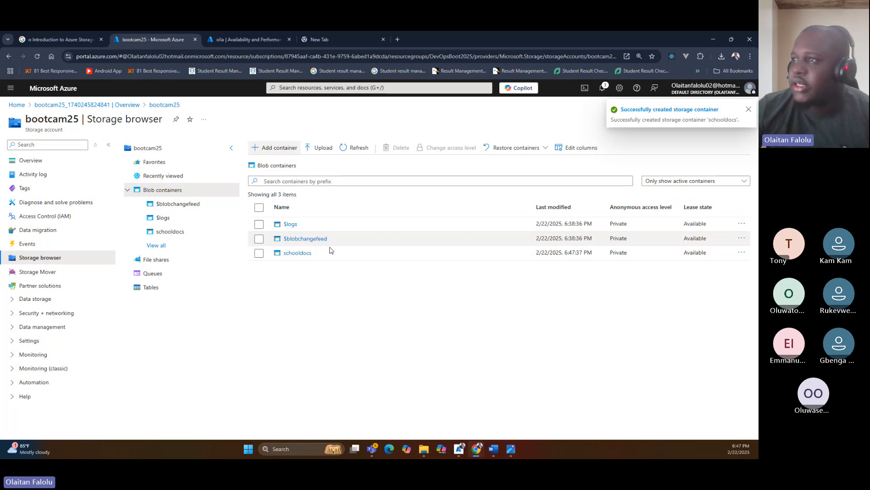
Open the schooldocs container and select the PDF "PHP 7.3.33-22+ubuntu22.04.1+deb.sury.org+1 - phpinfo()" from Downloads as the blob to upload.
left_click(293, 253)
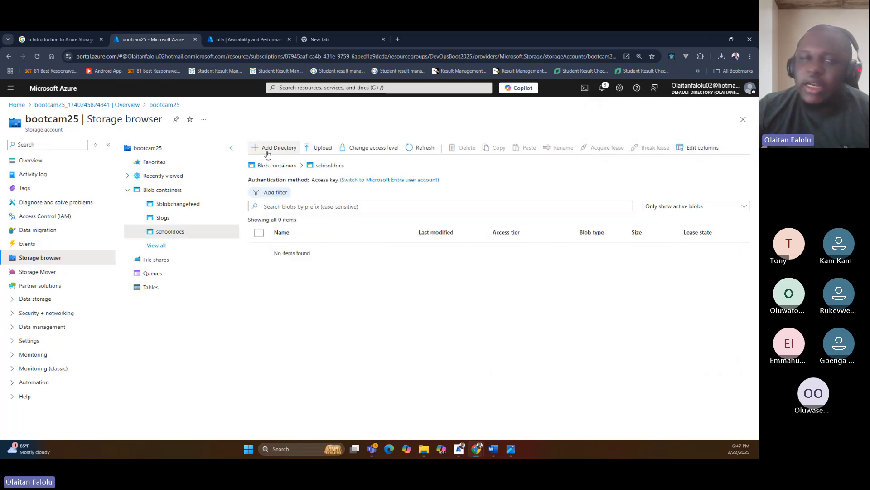
left_click(312, 148)
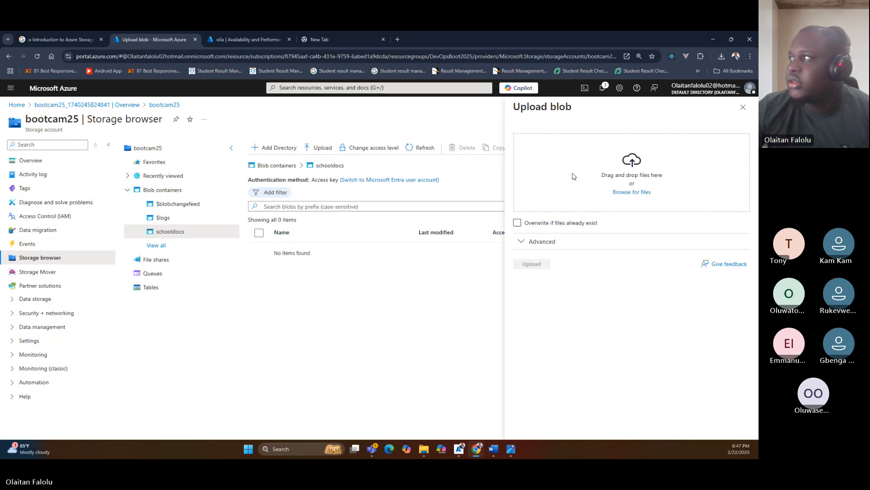
left_click(632, 192)
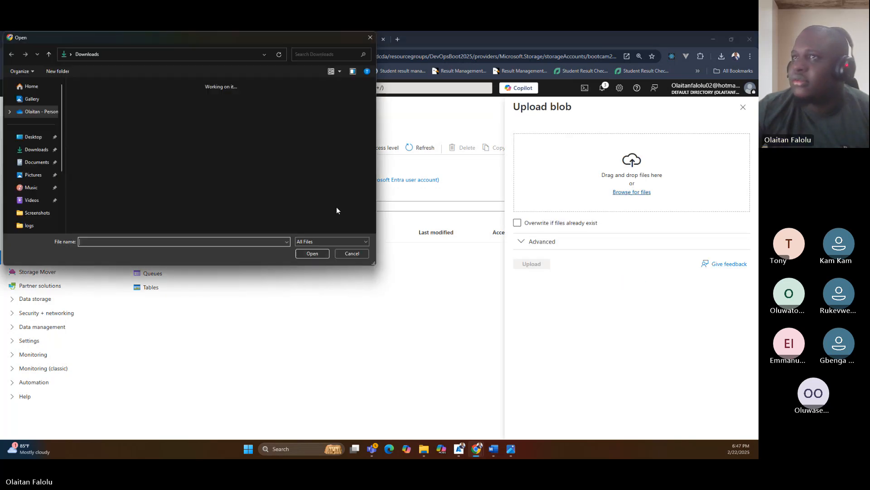
scroll(143, 148, "down", 4)
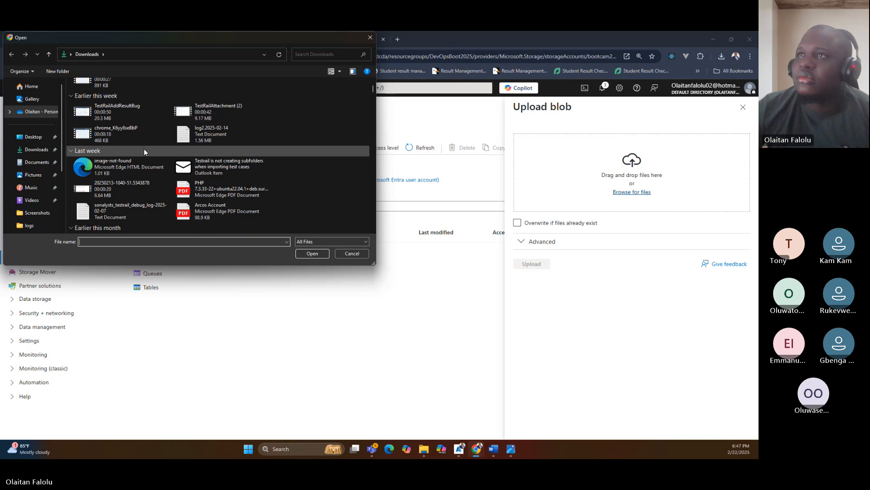
scroll(144, 148, "up", 4)
scroll(157, 138, "down", 5)
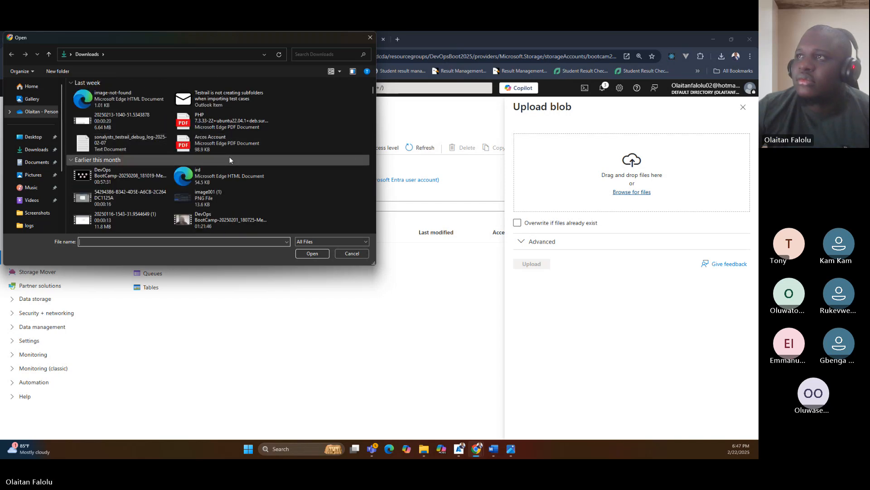
left_click(224, 128)
left_click(312, 253)
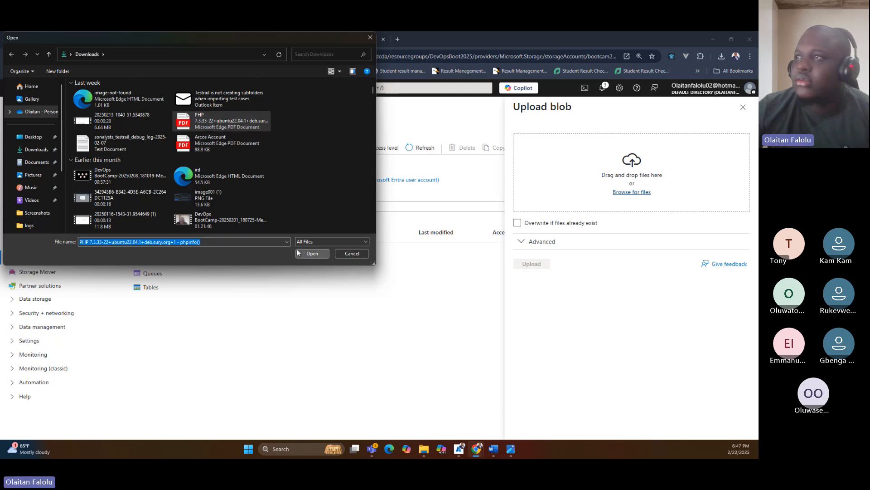
left_click(538, 224)
left_click(538, 224)
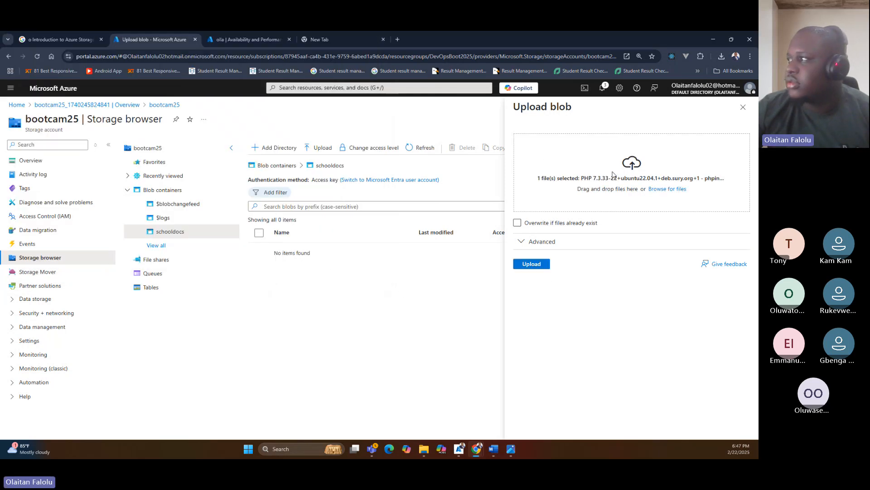
Set the blob's access tier to Archive in the advanced upload options and upload it to schooldocs.
left_click(532, 242)
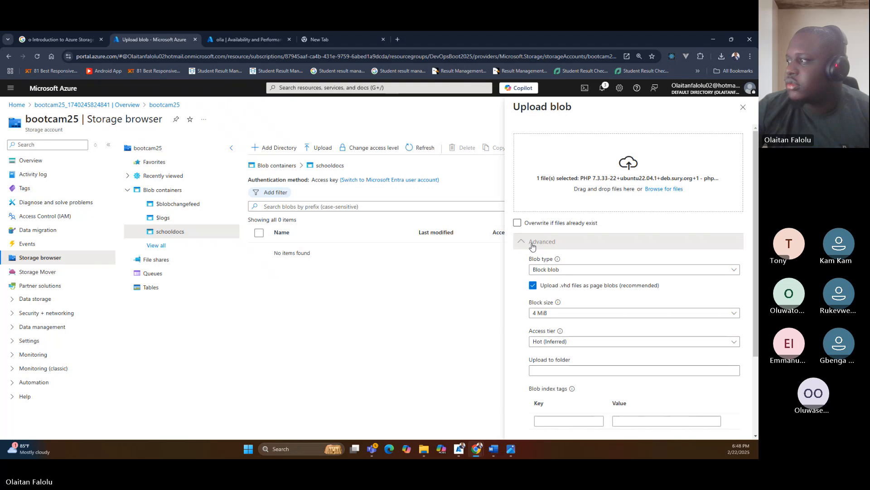
left_click(532, 243)
left_click(533, 243)
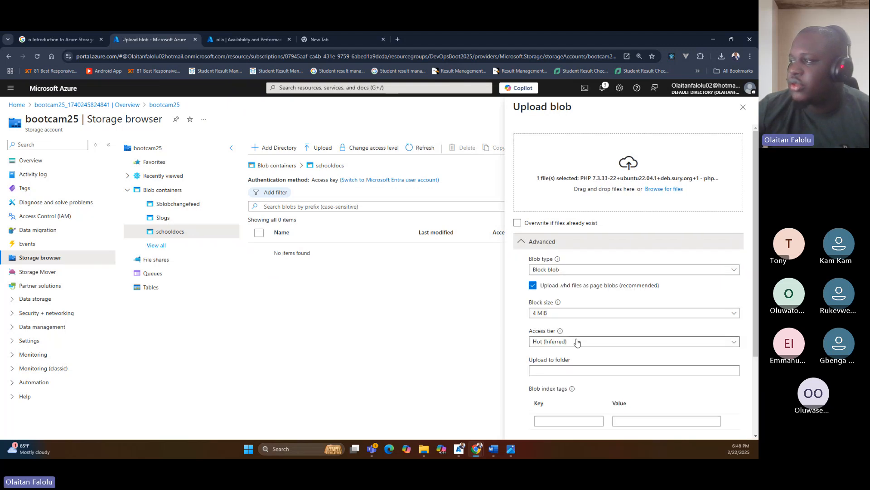
left_click(550, 341)
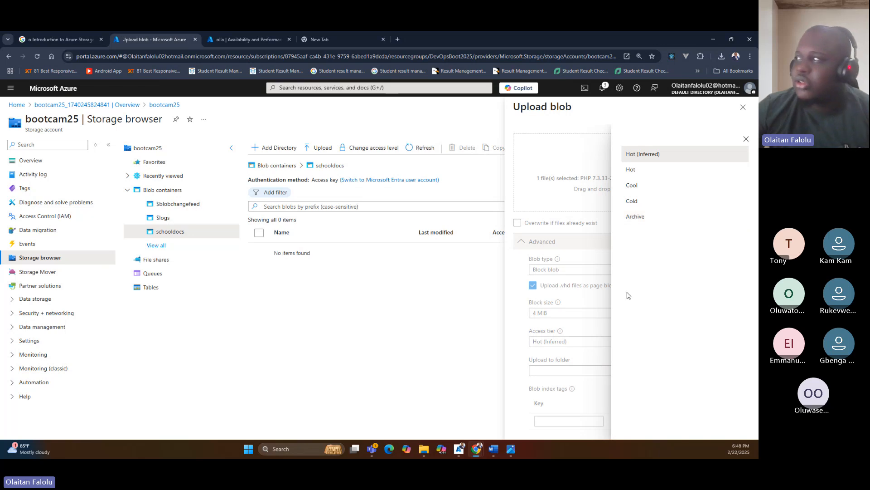
left_click(637, 217)
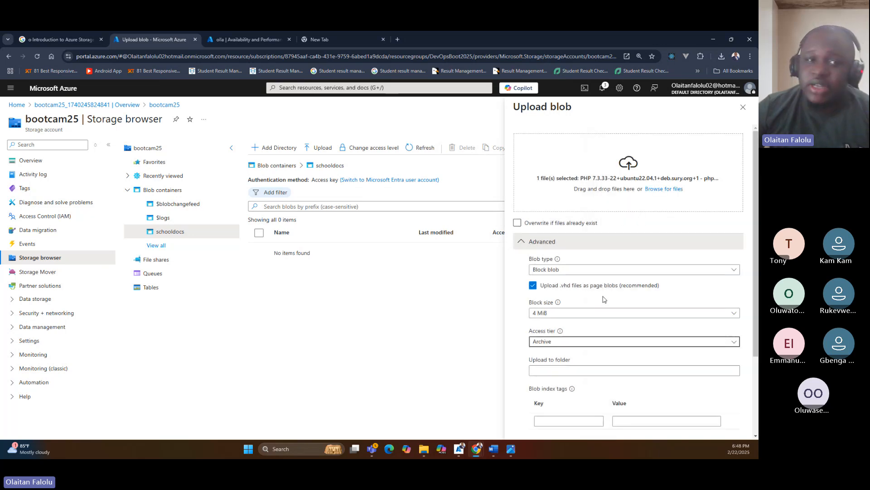
scroll(596, 329, "down", 3)
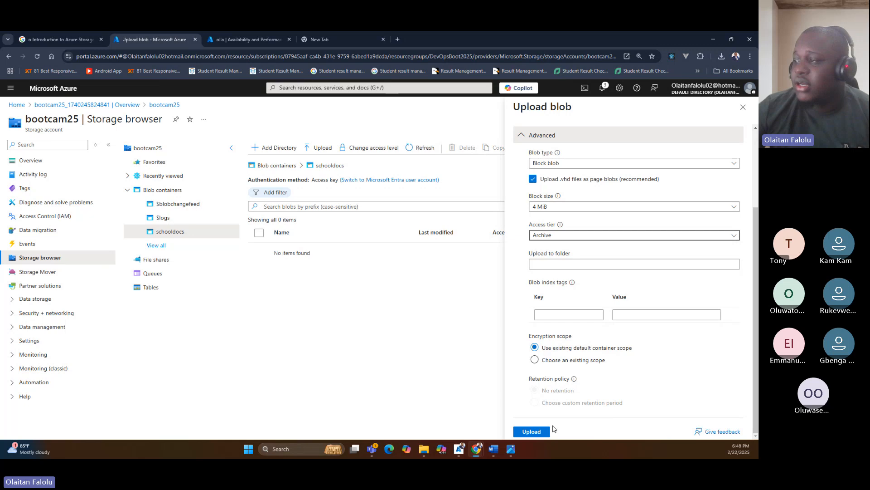
left_click(522, 431)
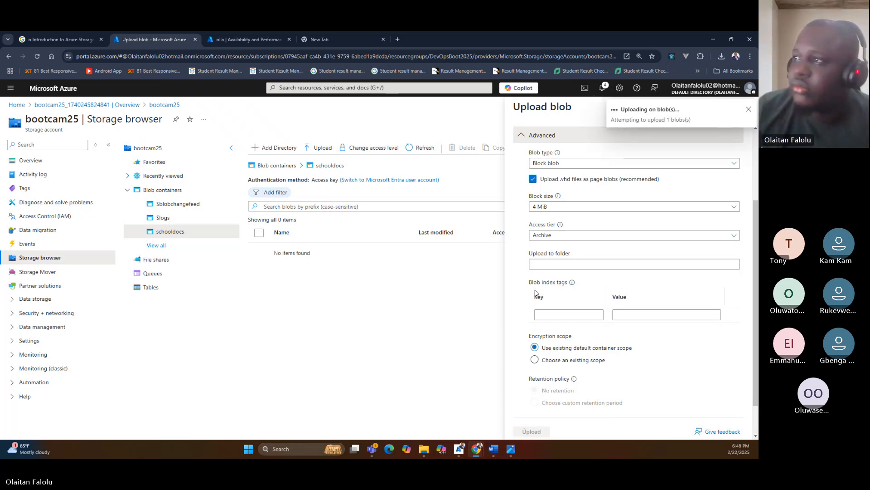
View the Containers and File shares pages under the storage account's data storage section.
left_click(128, 190)
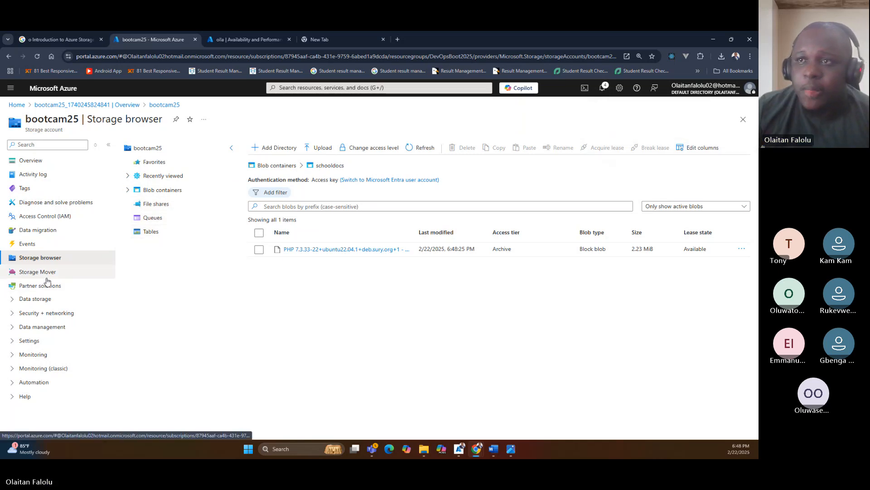
left_click(20, 300)
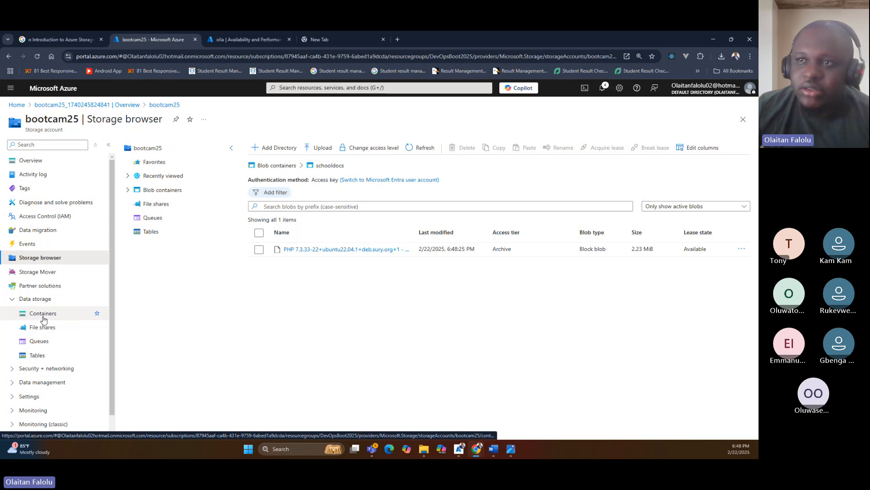
left_click(42, 316)
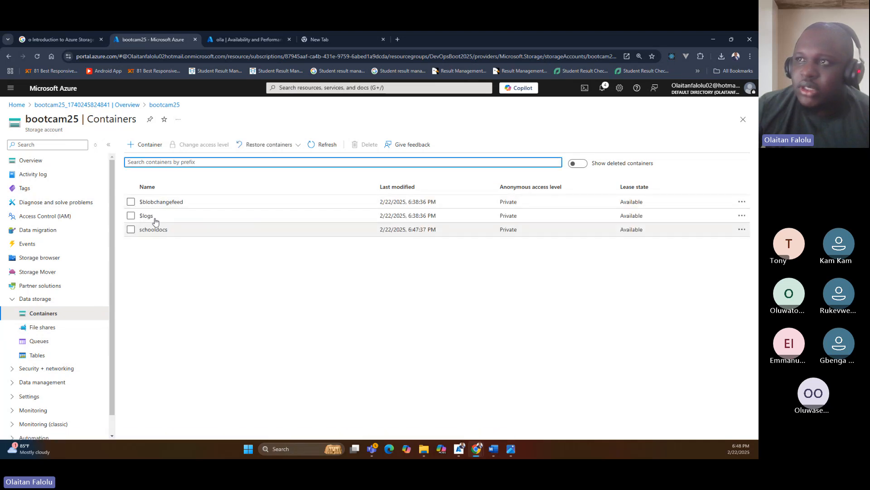
left_click(44, 327)
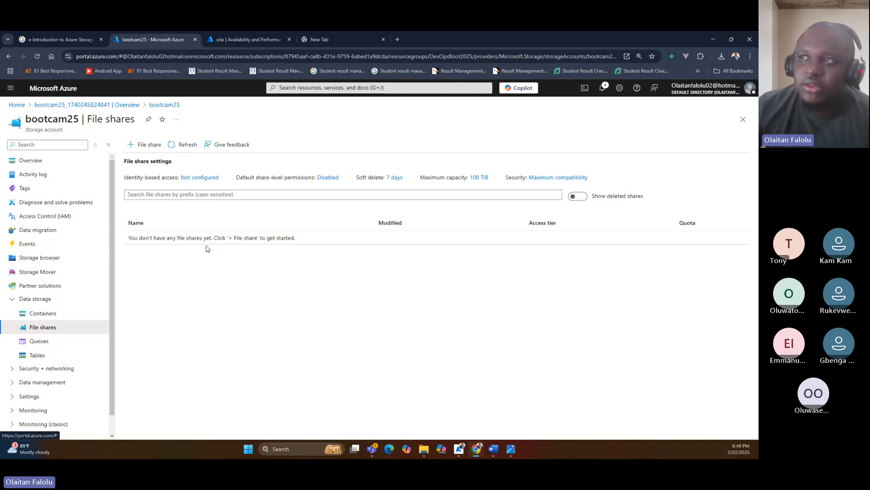
View the storage account's Networking, Front Door and CDN, and Access keys pages.
scroll(64, 301, "down", 1)
left_click(18, 348)
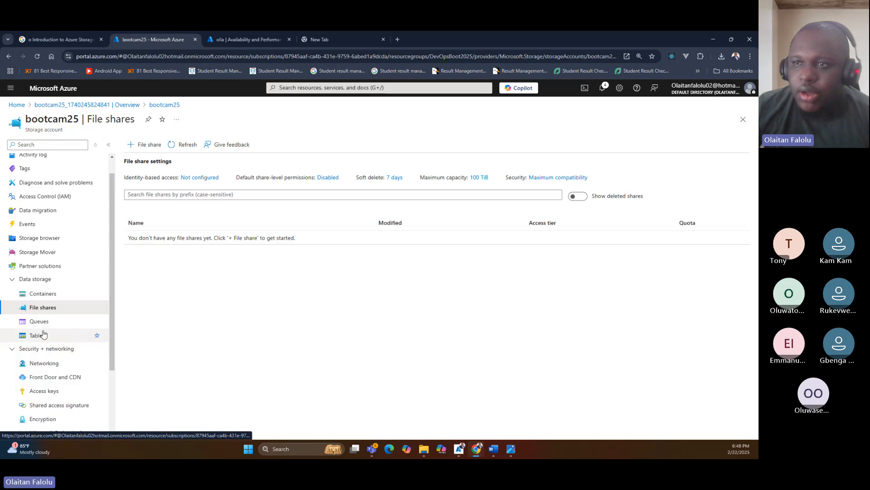
scroll(62, 292, "down", 3)
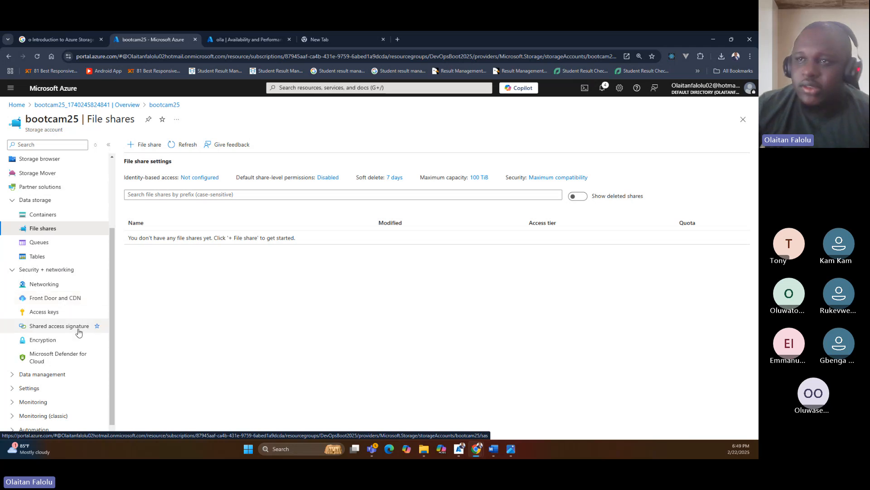
left_click(45, 289)
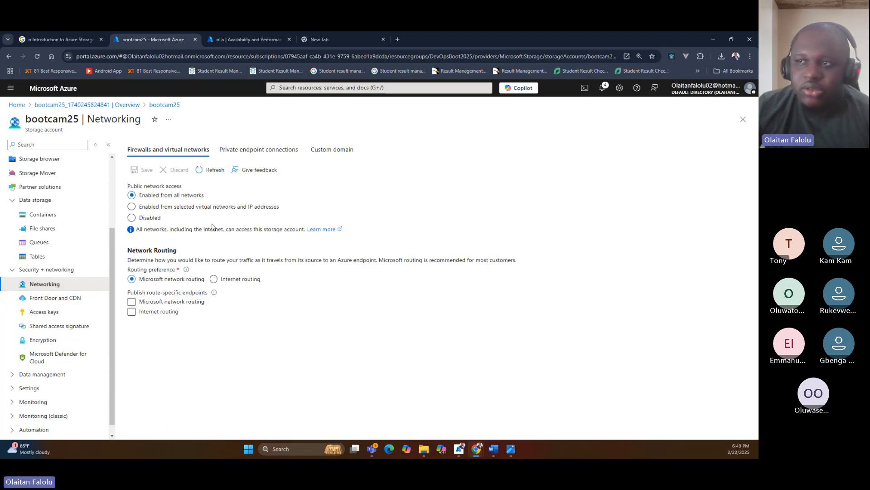
left_click(55, 301)
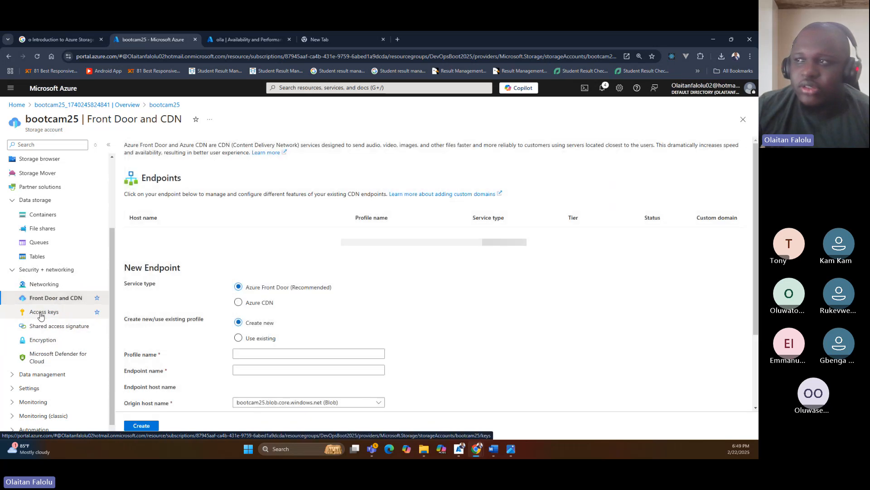
left_click(40, 313)
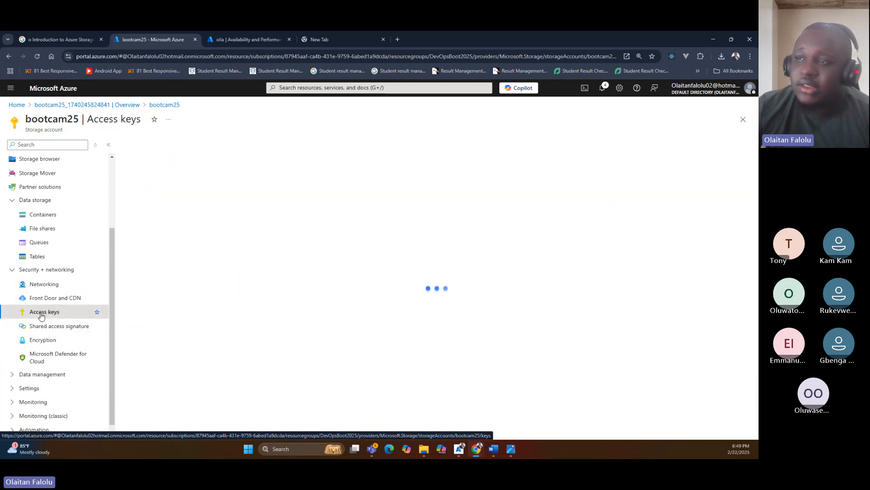
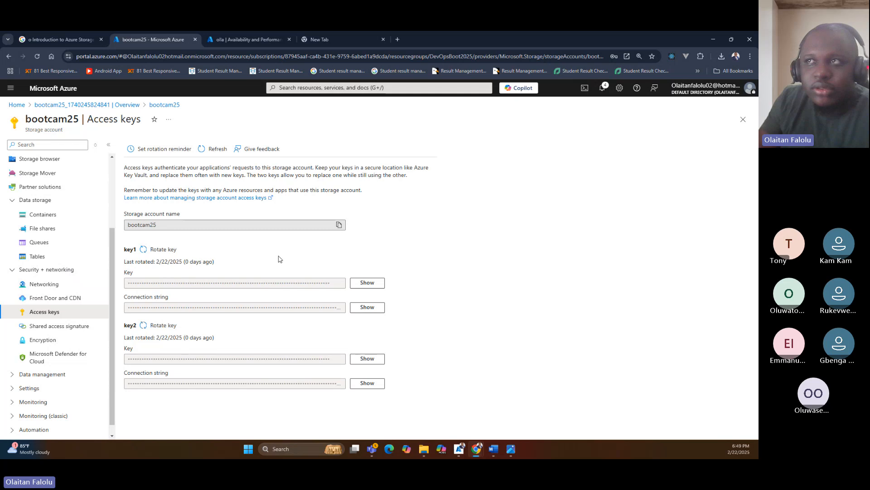
Reveal the key1 access key value and hide it again.
left_click(360, 283)
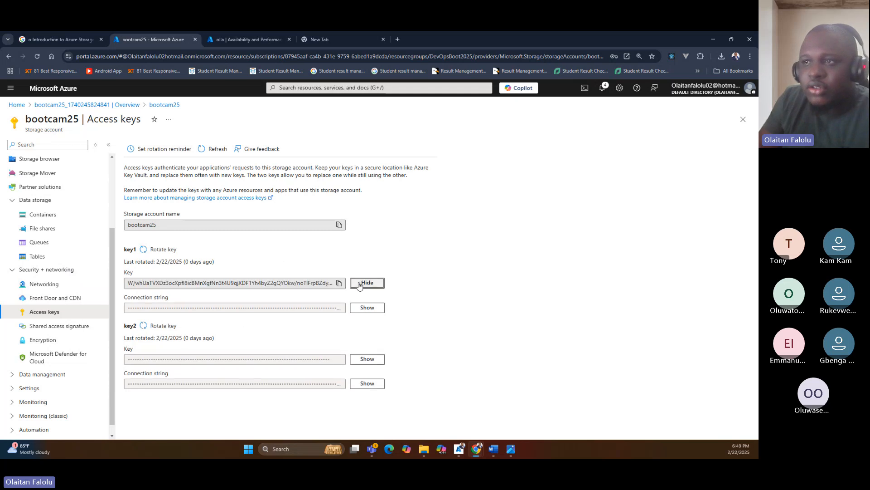
left_click(360, 283)
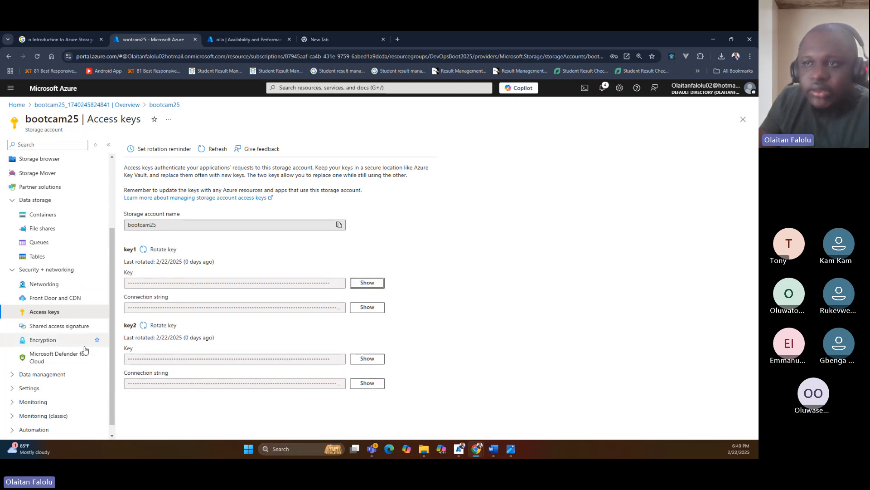
On the Shared access signature page, allow the Container resource type and remove the Delete and Permanent delete permissions.
left_click(63, 331)
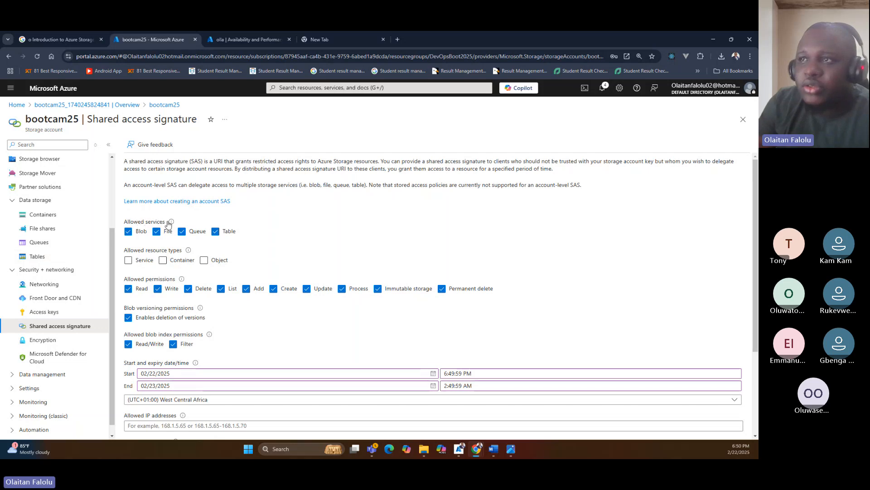
mouse_move(178, 224)
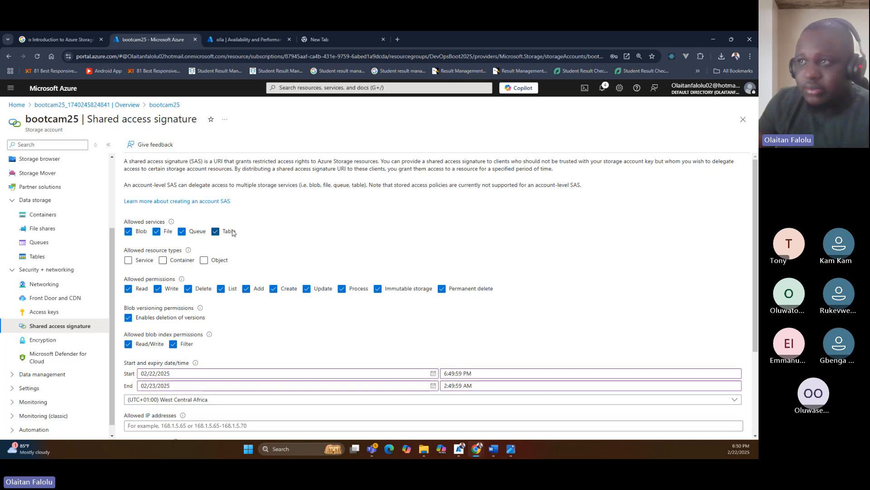
left_click(163, 261)
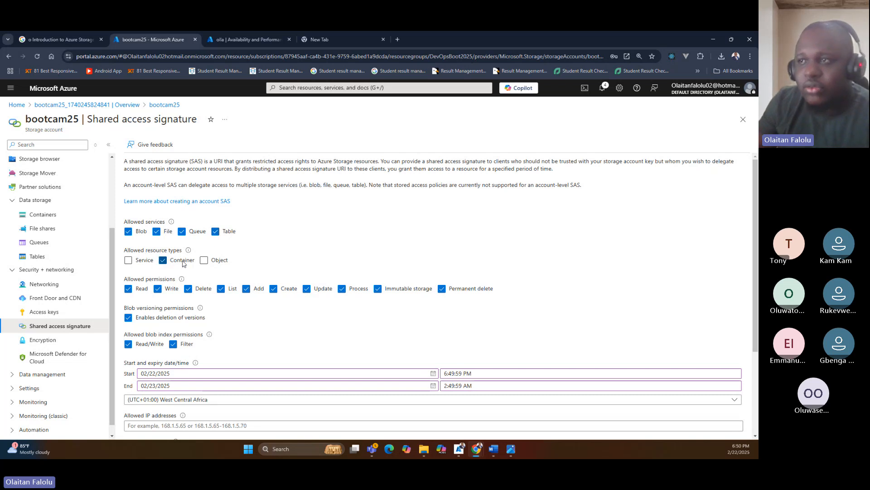
scroll(189, 259, "down", 2)
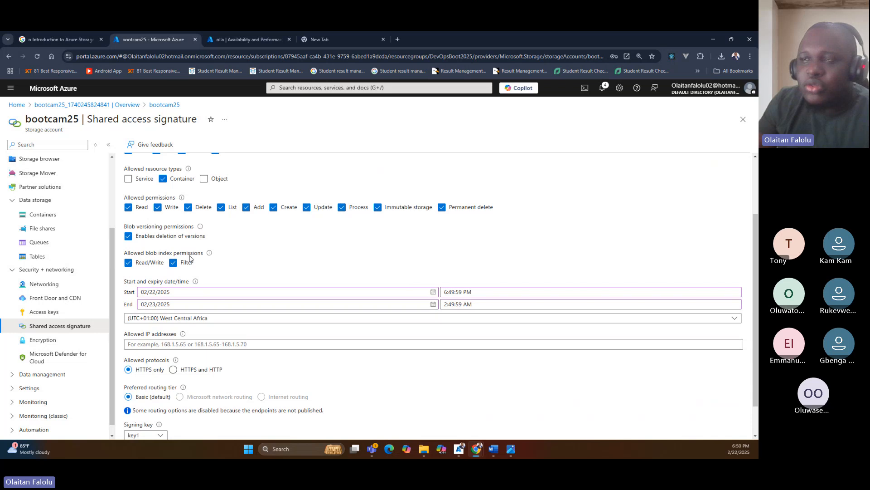
left_click(193, 210)
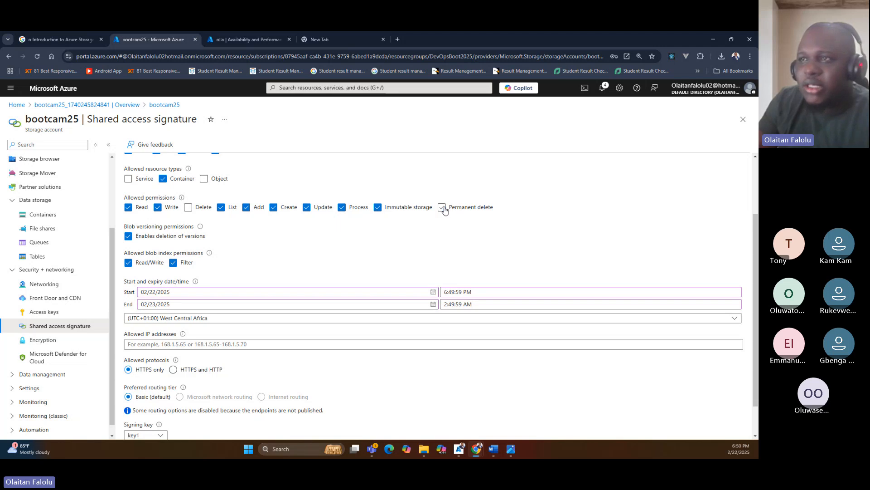
Set the shared access signature's end date to 02/23/2030.
scroll(159, 290, "down", 1)
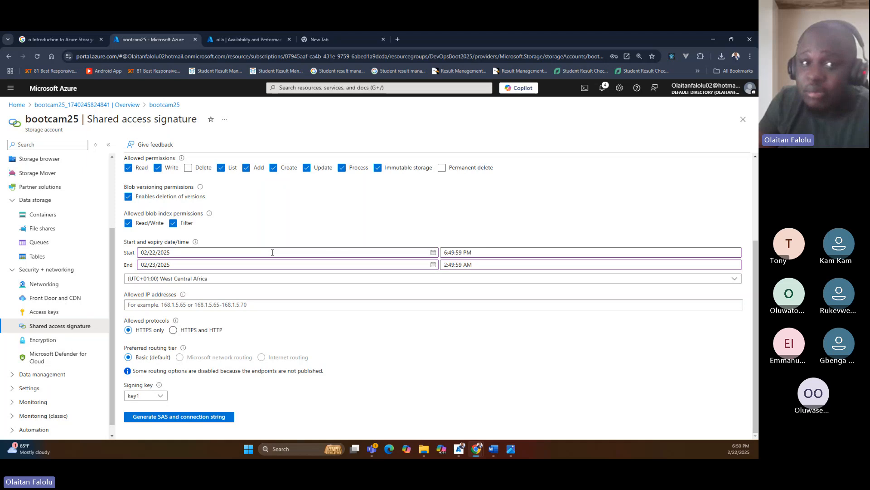
left_click(432, 253)
left_click(432, 253)
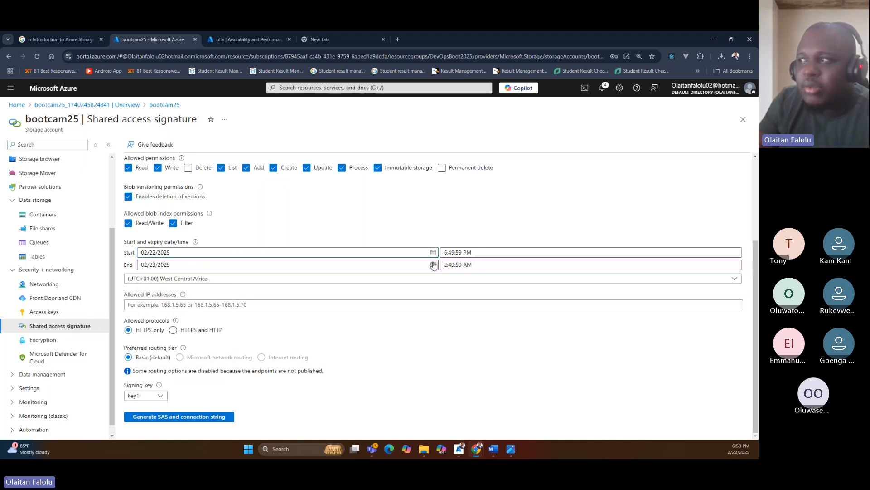
left_click(433, 265)
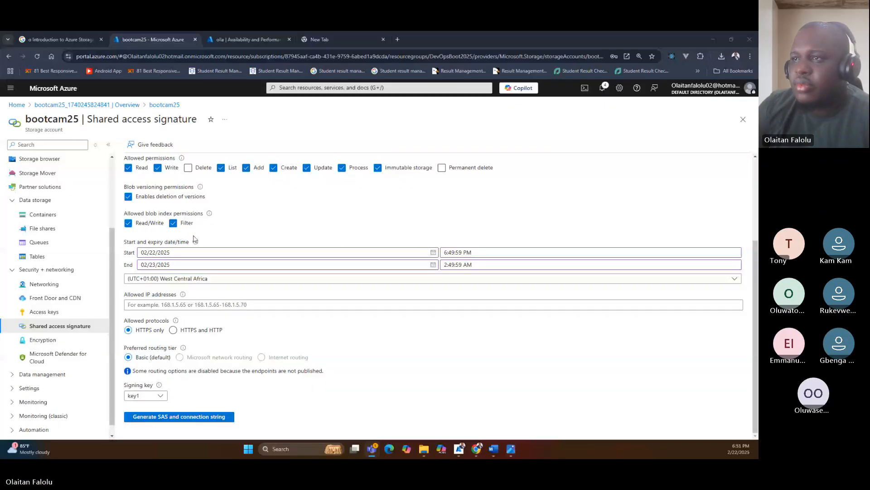
left_click(222, 267)
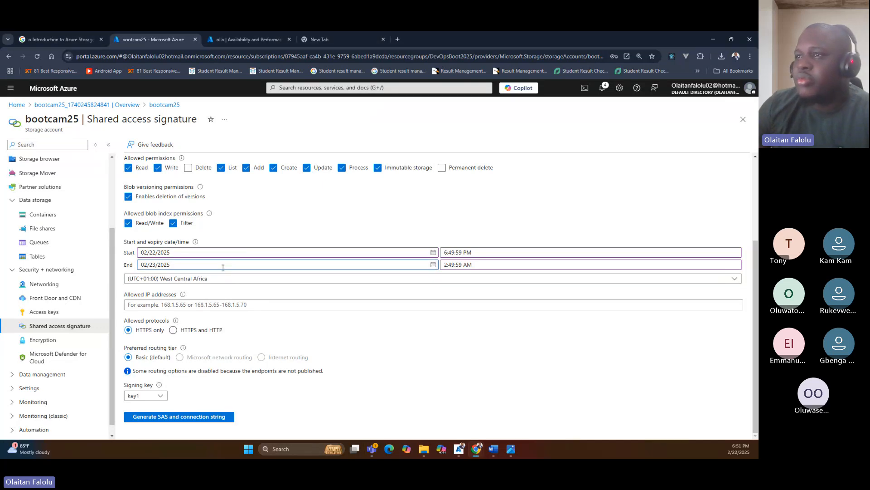
key("BackSpace")
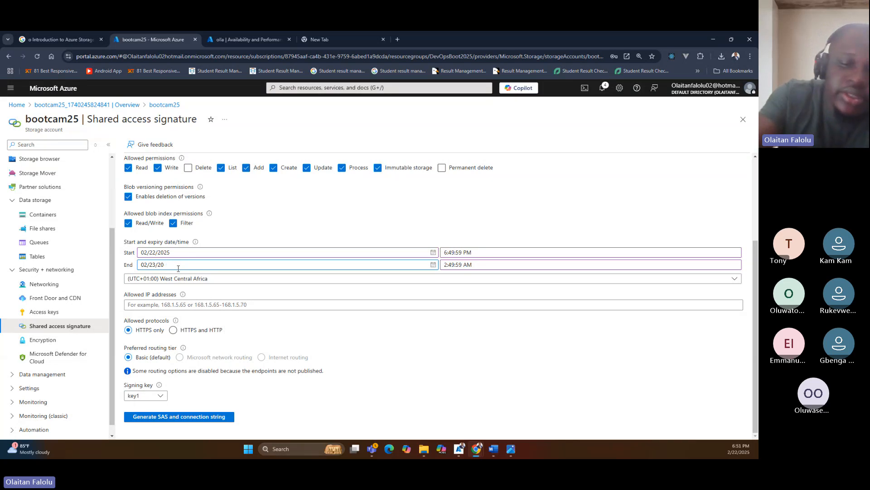
type("30")
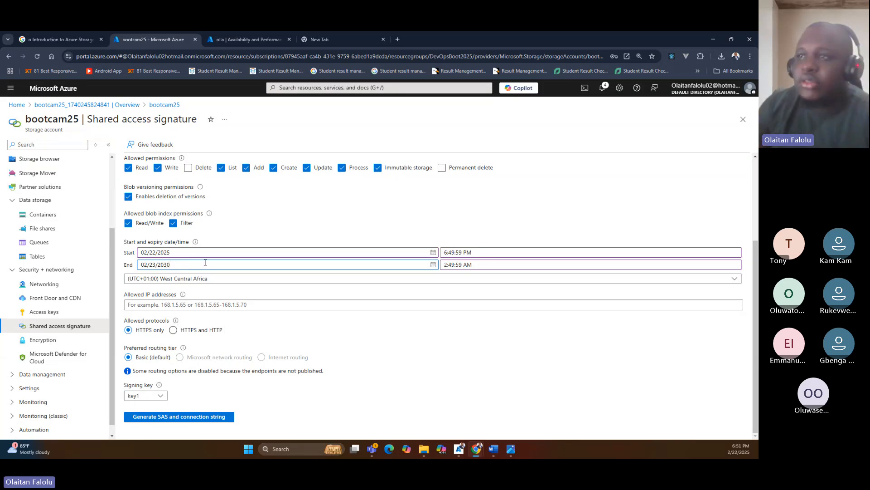
Generate the SAS and connection string, leaving the allowed IP addresses empty.
left_click(202, 305)
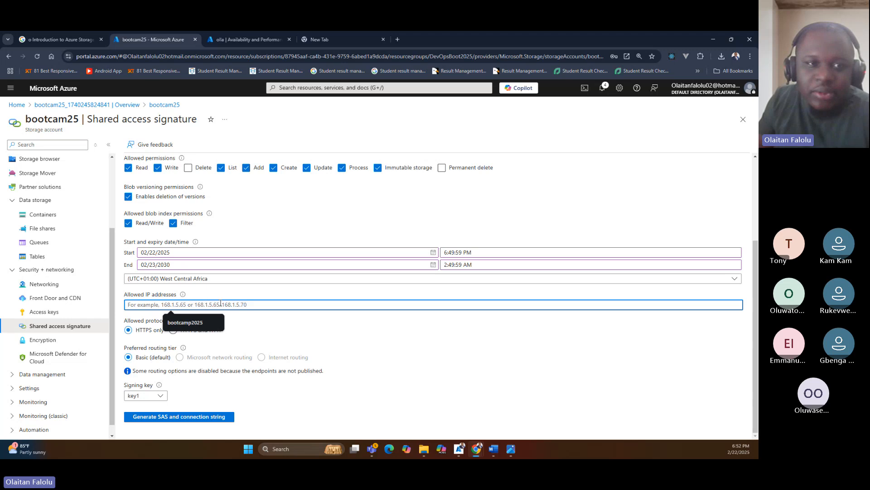
left_click(273, 318)
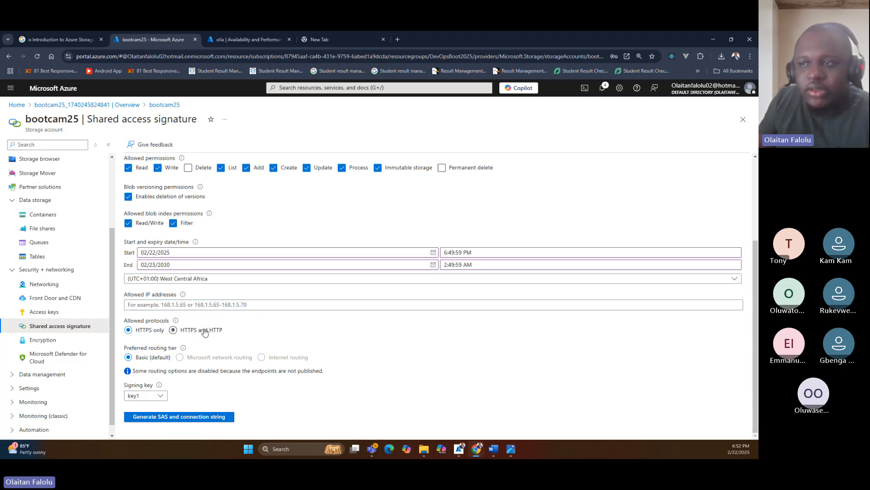
left_click(149, 417)
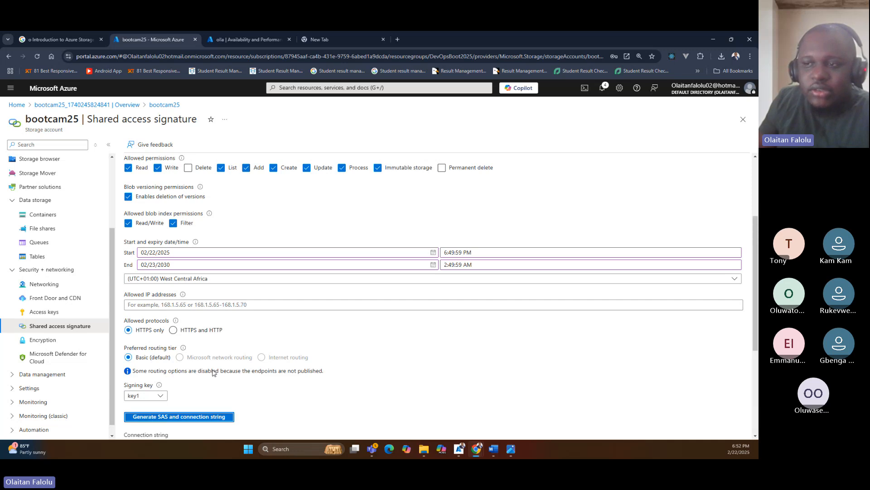
scroll(213, 370, "down", 4)
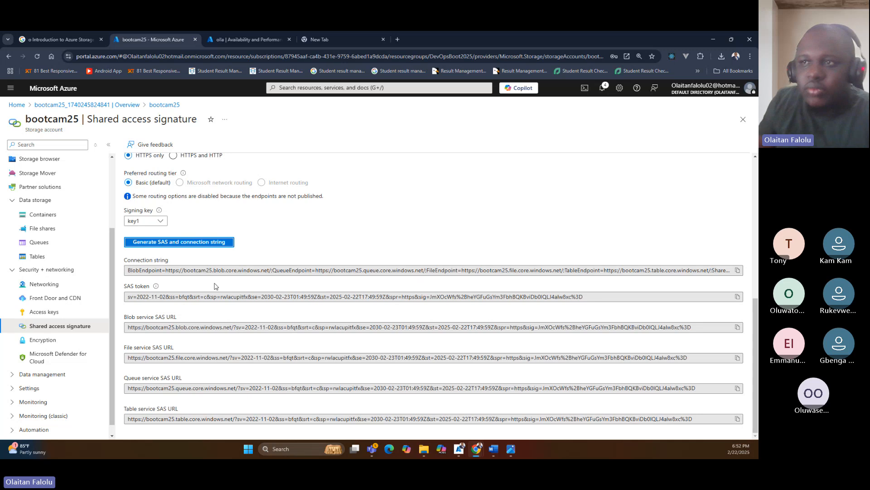
Examine the generated blob, file, queue and table service SAS URLs and the storage account name in them.
triple_click(128, 327)
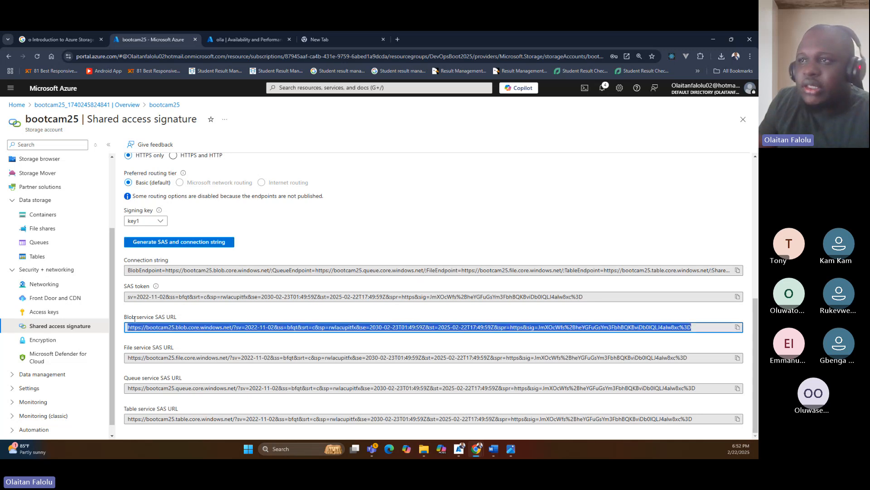
double_click(163, 330)
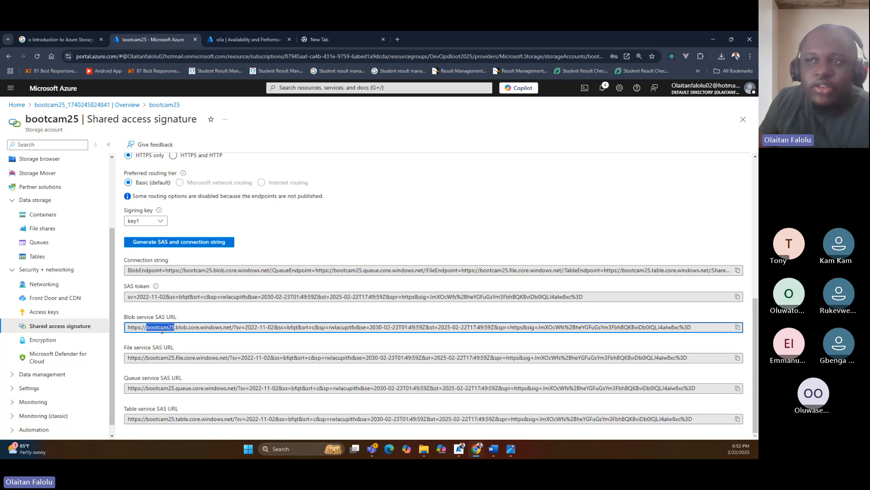
double_click(132, 330)
triple_click(136, 326)
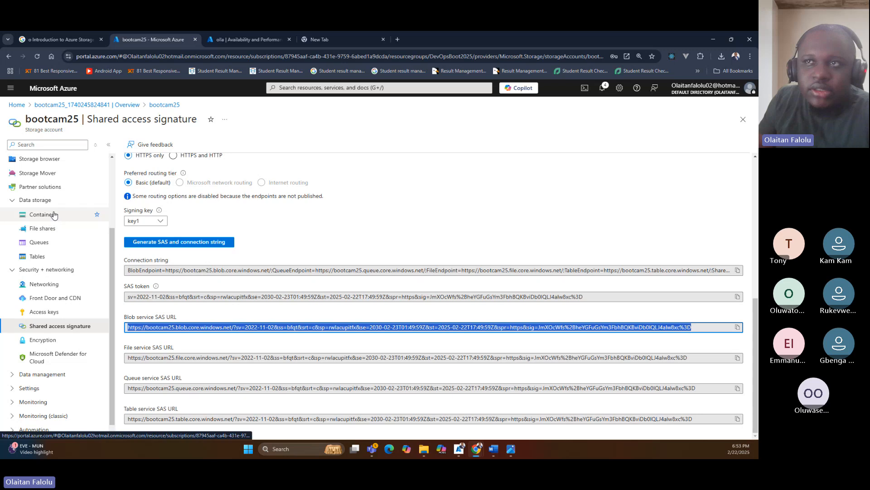
double_click(157, 327)
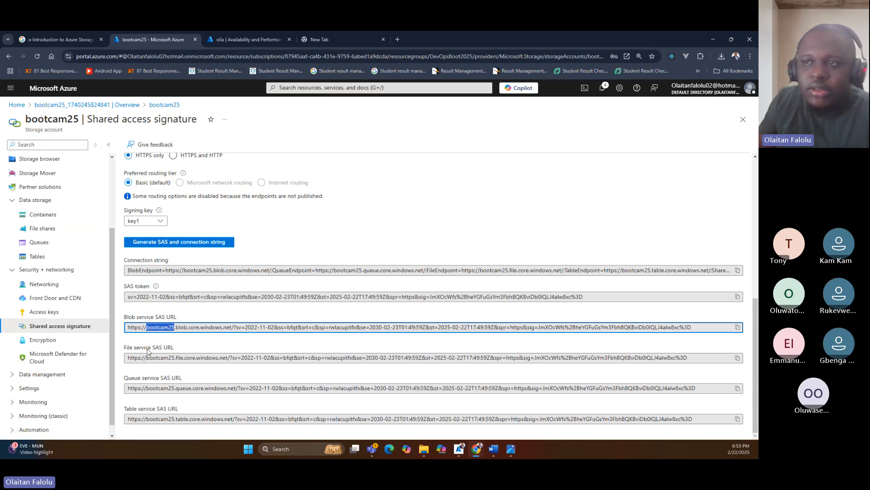
left_click(145, 358)
triple_click(145, 357)
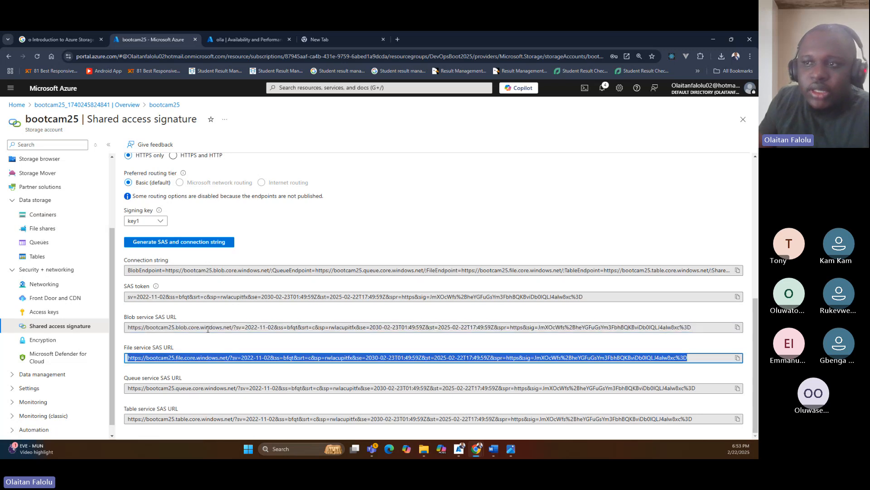
double_click(142, 389)
double_click(152, 418)
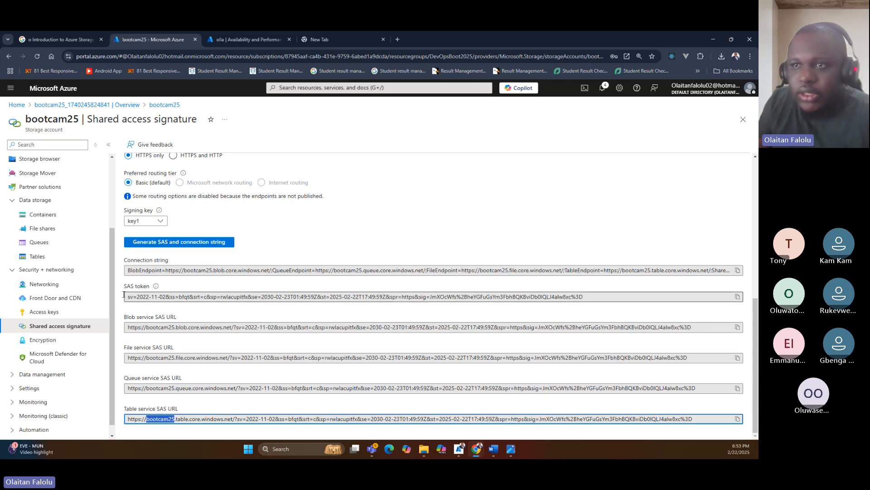
Expand Data management and Settings, view the storage account's Configuration page, and accept the browser's offer to save the password.
left_click(36, 374)
scroll(42, 363, "down", 3)
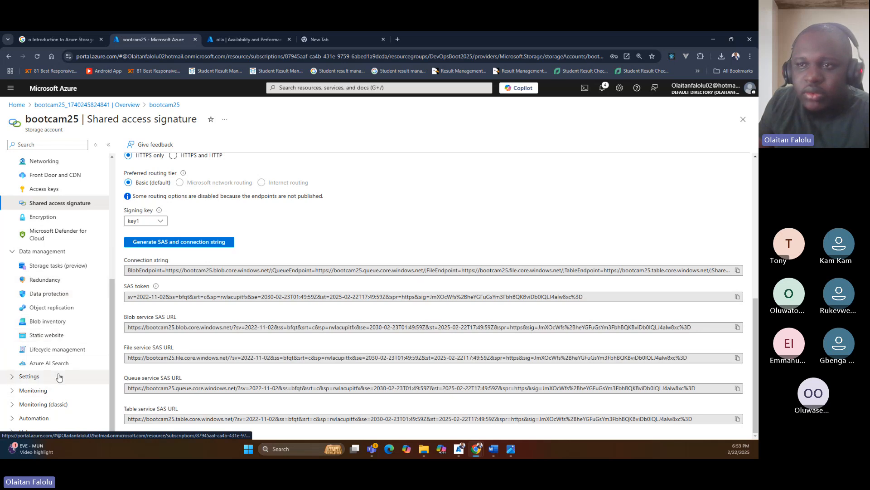
left_click(31, 376)
scroll(68, 353, "down", 3)
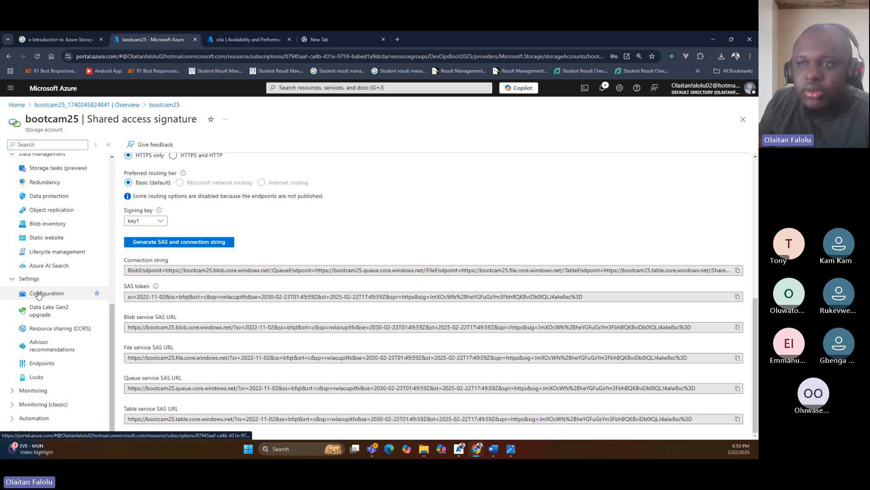
left_click(44, 294)
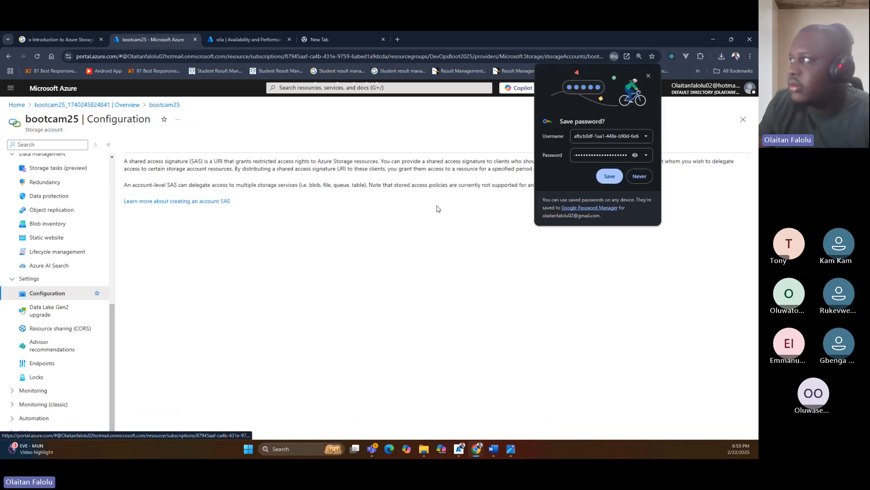
left_click(599, 176)
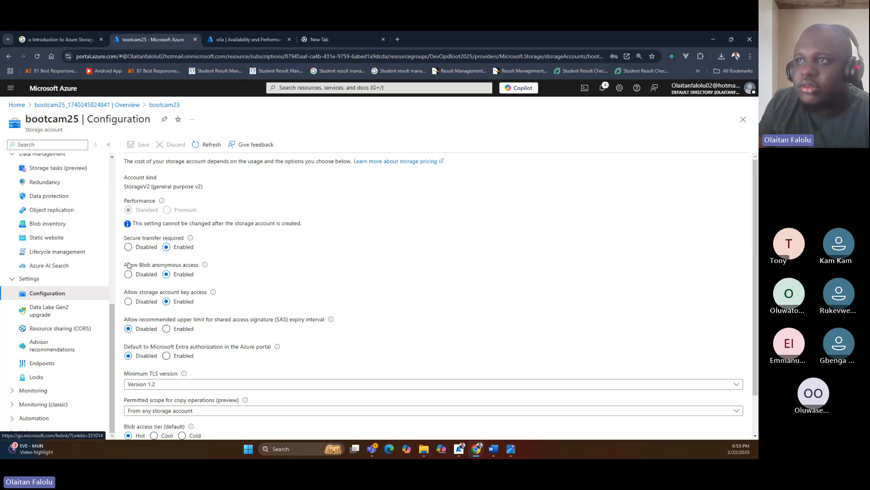
scroll(181, 290, "down", 2)
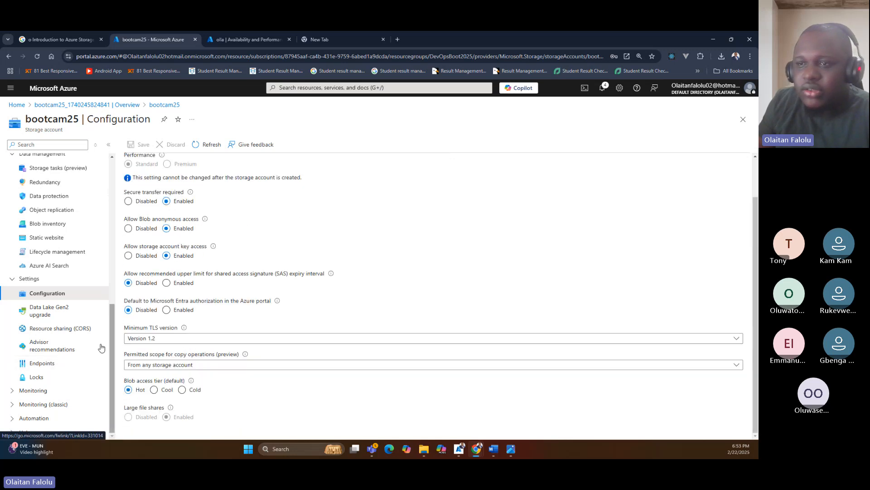
Expand the Monitoring, Monitoring (classic) and Automation sections and open the blob service's diagnostic settings.
left_click(45, 389)
scroll(58, 356, "down", 2)
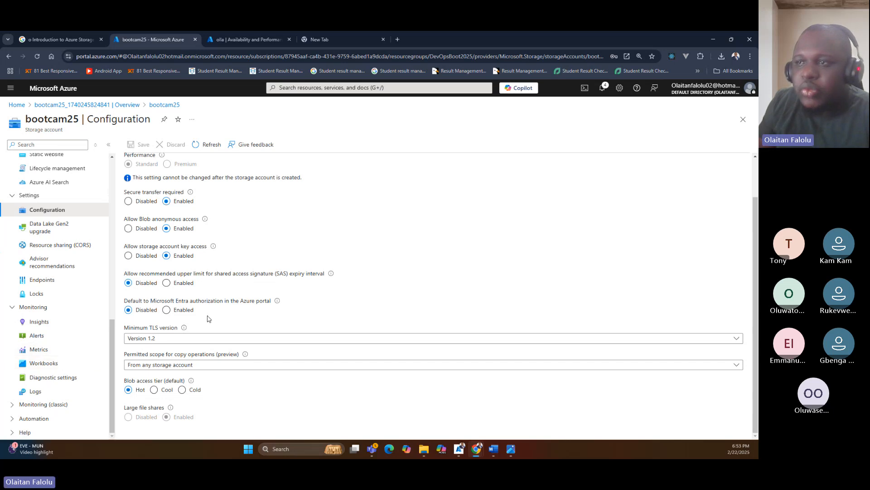
left_click(41, 404)
scroll(53, 369, "down", 1)
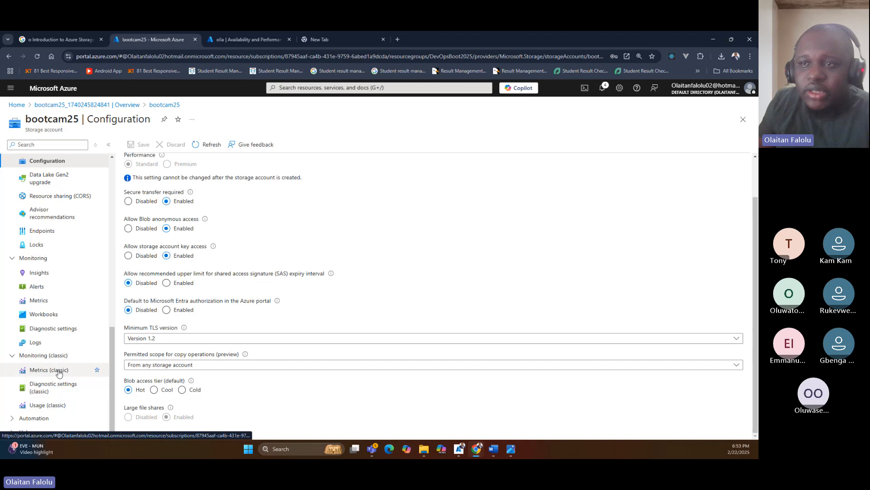
left_click(48, 423)
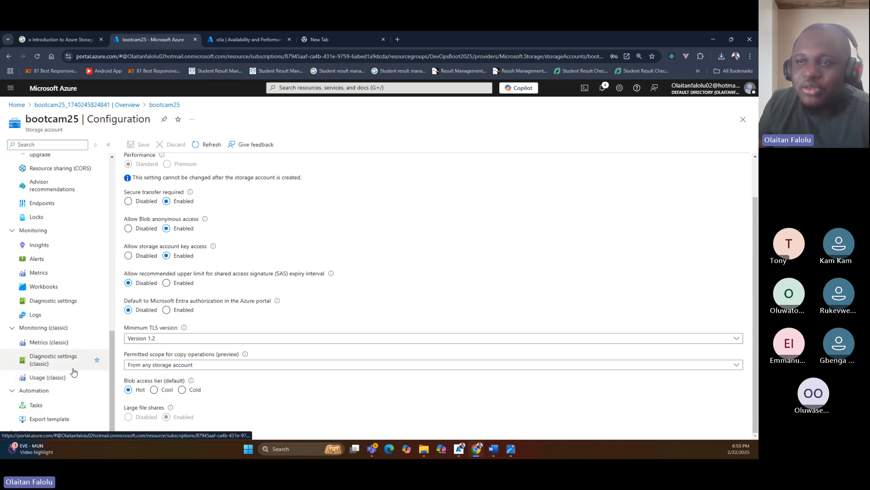
left_click(47, 301)
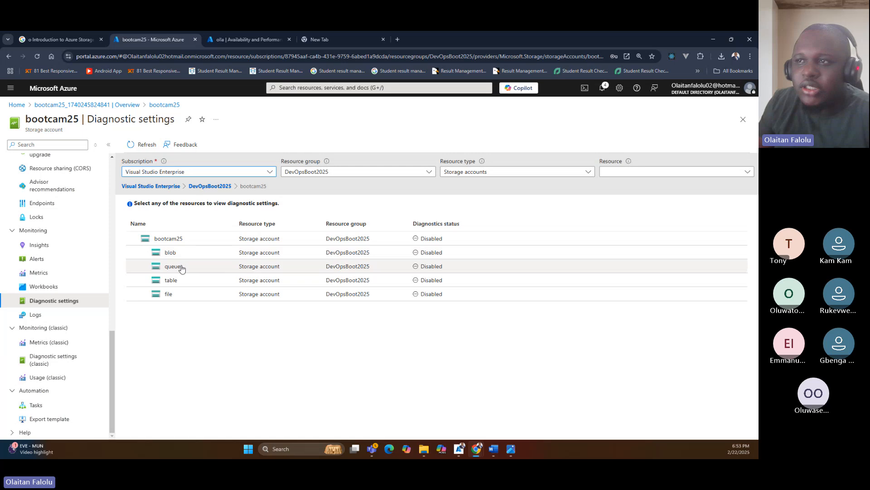
left_click(188, 256)
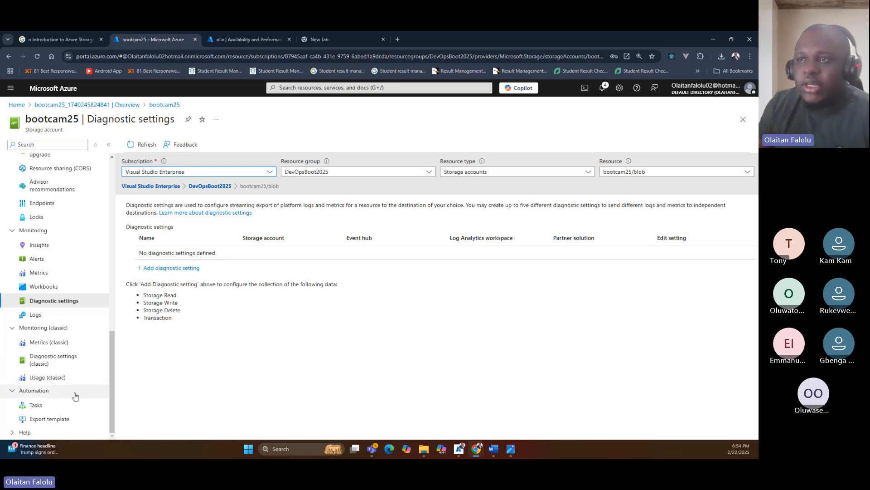
Return to the storage account's Overview page and switch to the Storage-account-architecture.png image in the photo viewer.
scroll(108, 345, "up", 10)
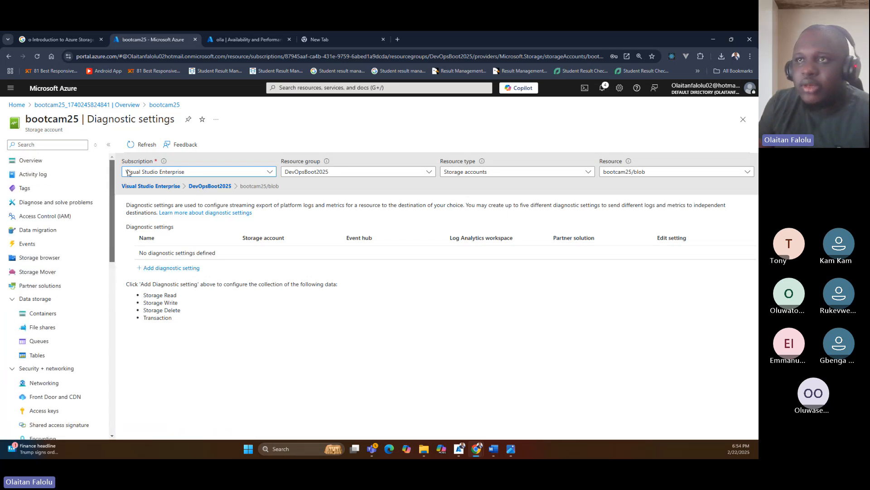
left_click(59, 161)
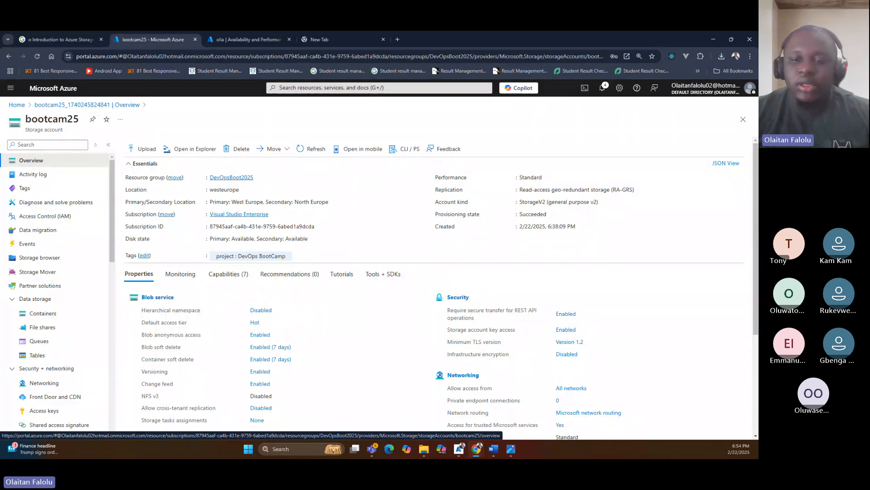
key("alt+Tab")
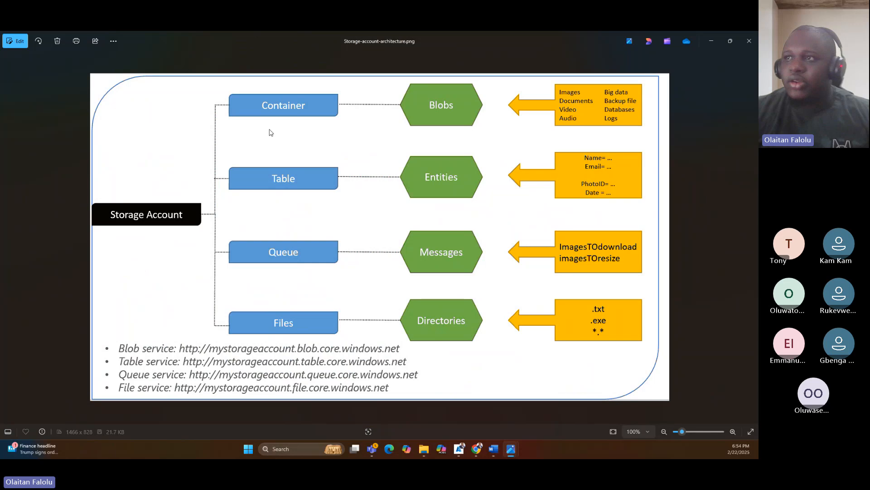
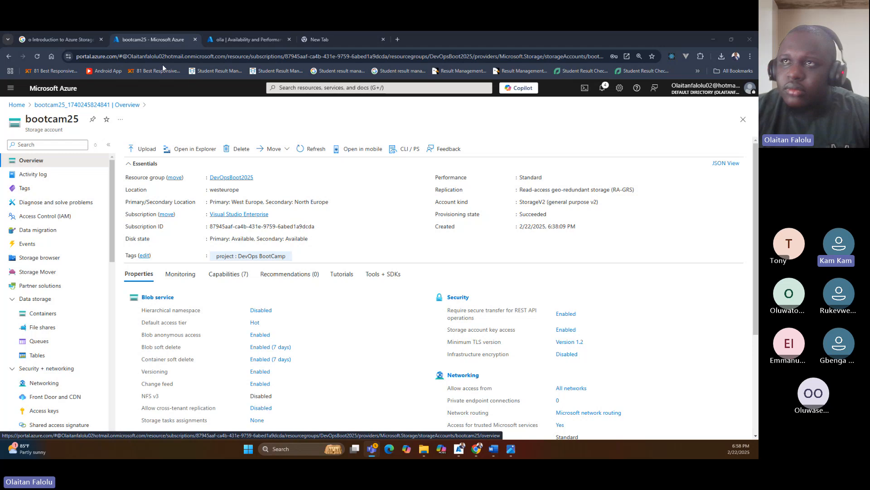
View the DevOpsBoot2025 resource group's resources from the portal home page, and return to the home page.
left_click(17, 106)
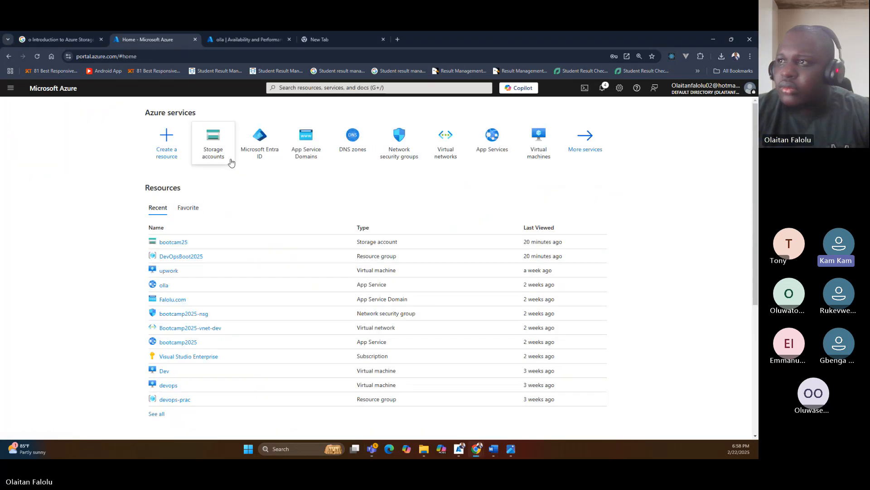
left_click(189, 256)
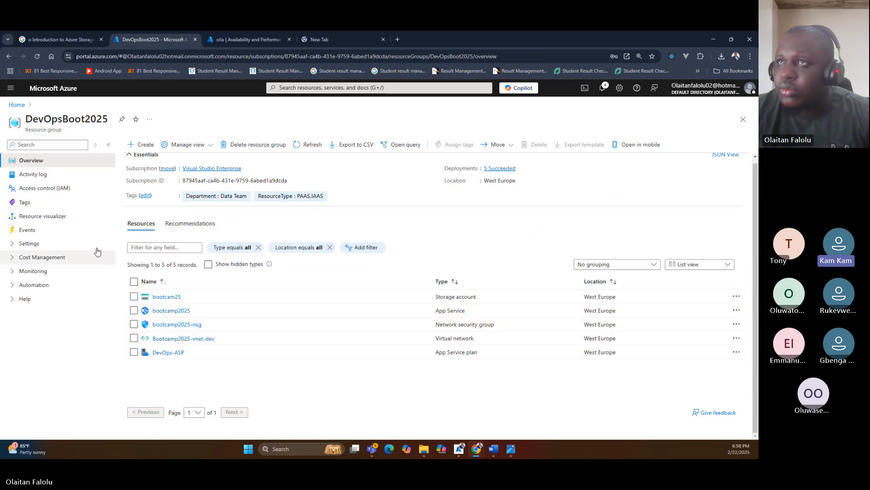
left_click(16, 109)
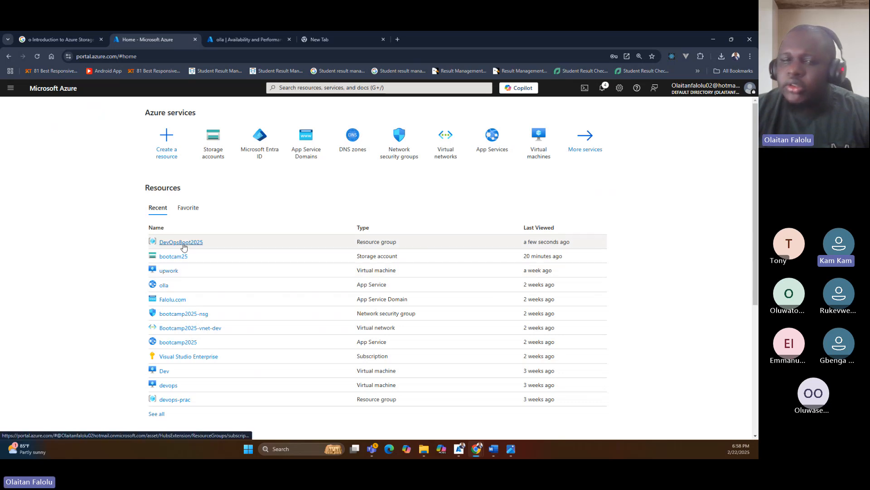
mouse_move(183, 247)
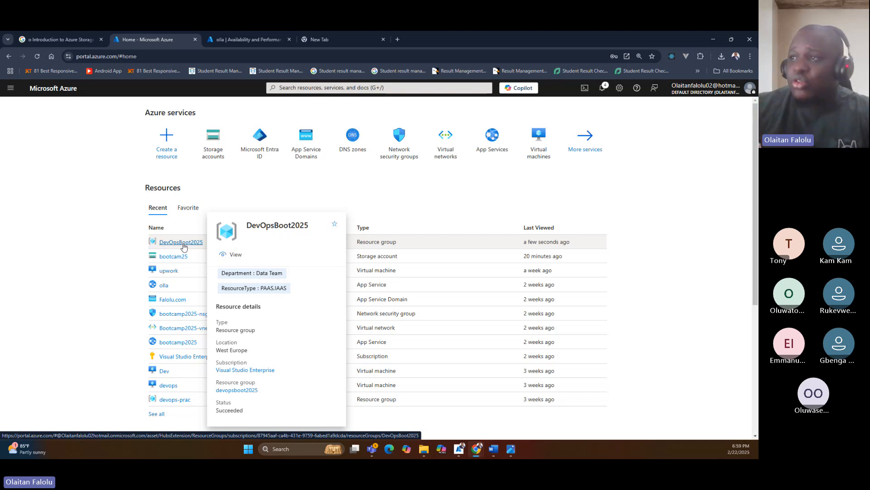
Open the Jumia Nigeria shopping site, jumia.com.ng, in the empty browser tab.
left_click(308, 44)
left_click(304, 54)
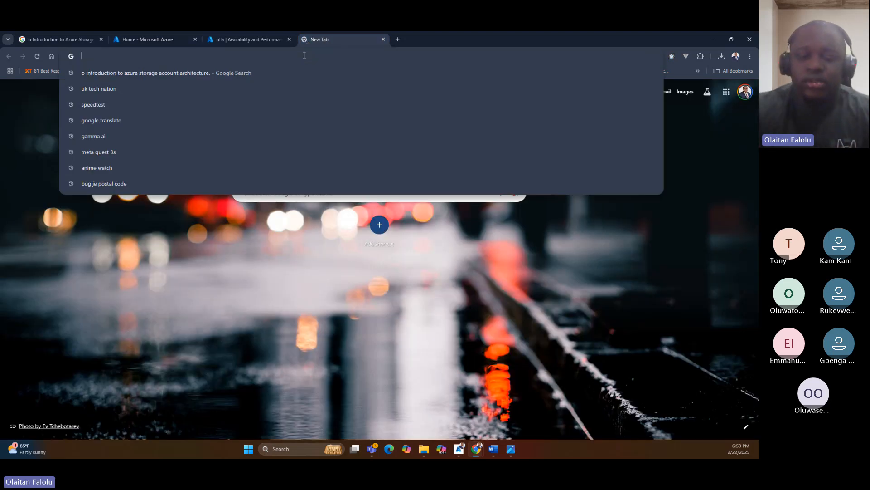
type("jum")
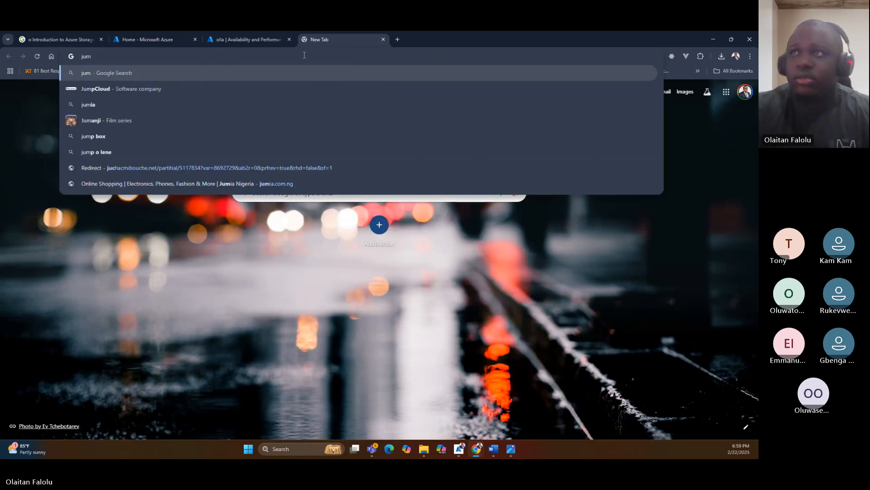
type("ia.com")
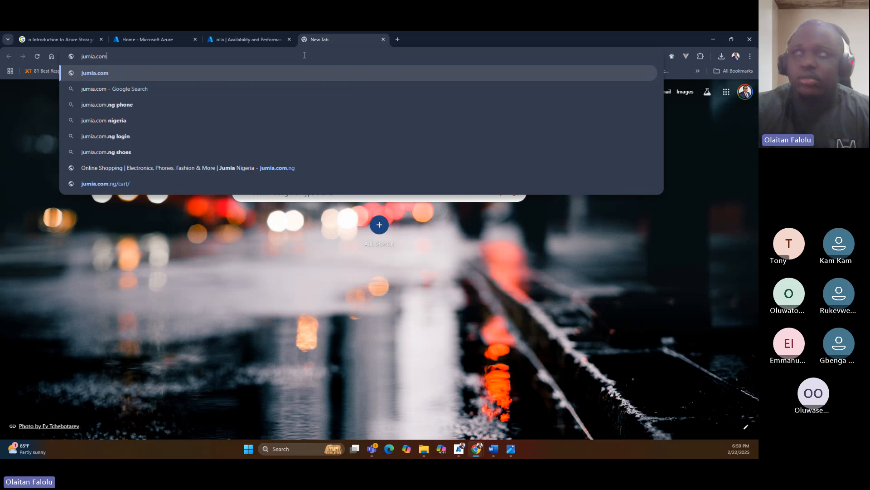
key("Return")
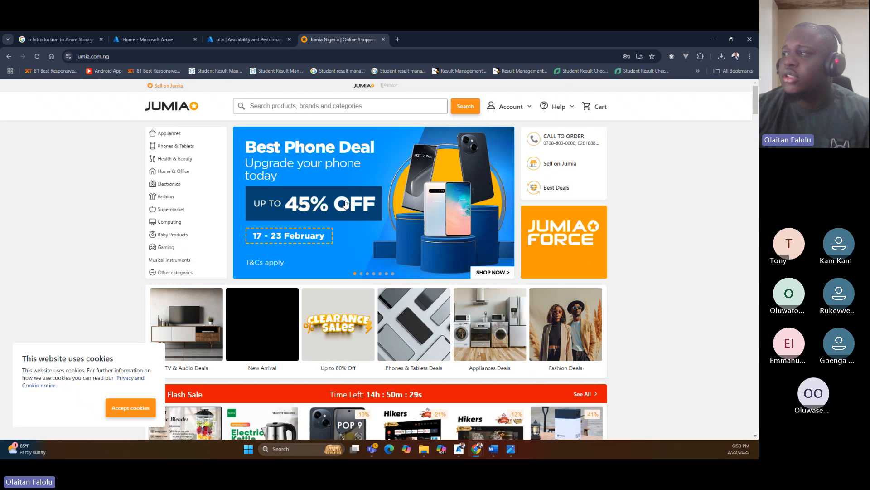
Cycle through the promotional banners in the Jumia homepage carousel.
left_click(501, 204)
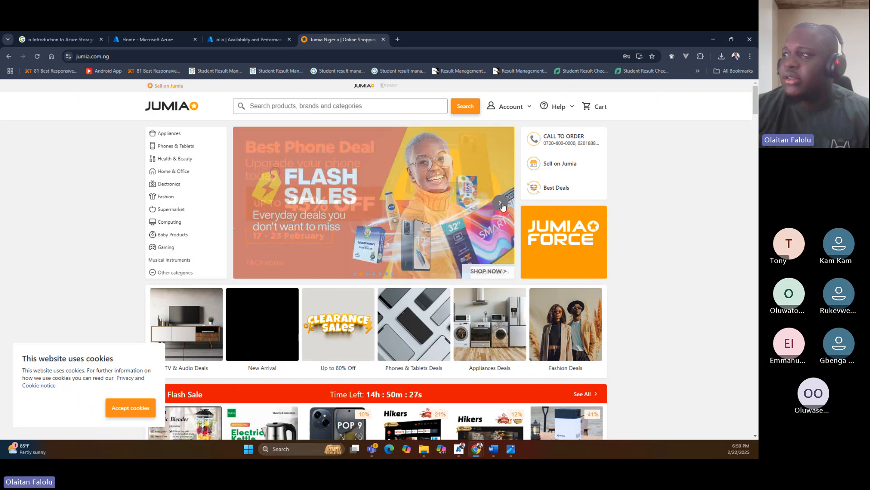
left_click(501, 204)
left_click(500, 204)
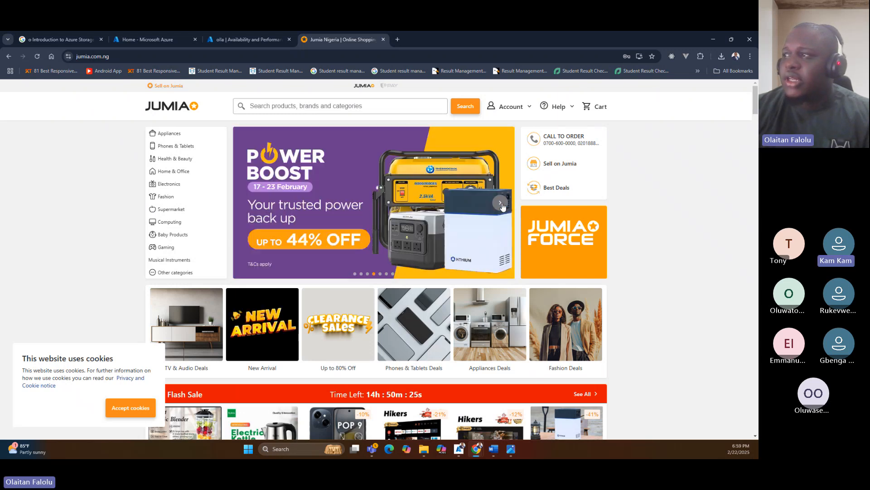
left_click(501, 204)
left_click(501, 204)
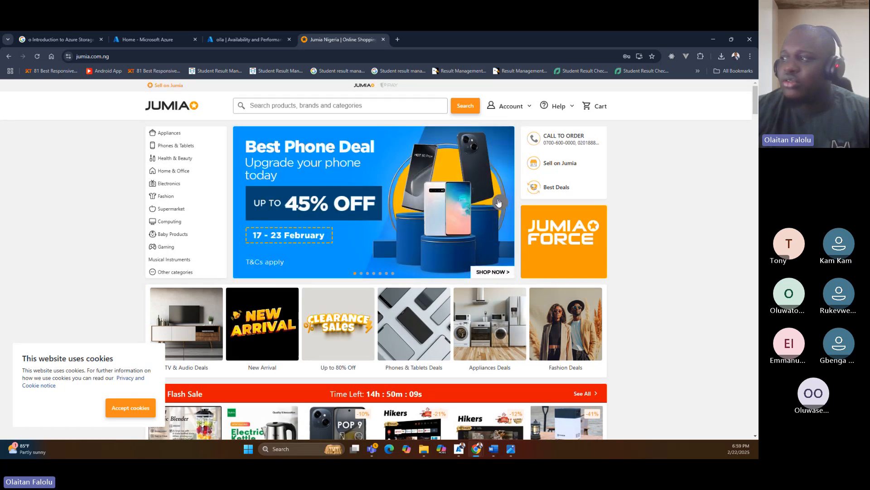
Examine the deal category images and Flash Sale product pictures on the Jumia homepage.
scroll(488, 220, "down", 2)
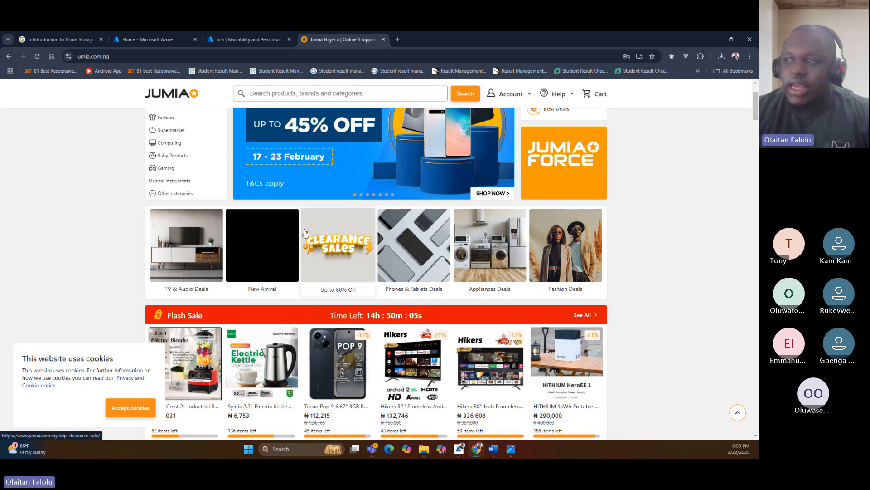
scroll(358, 277, "down", 3)
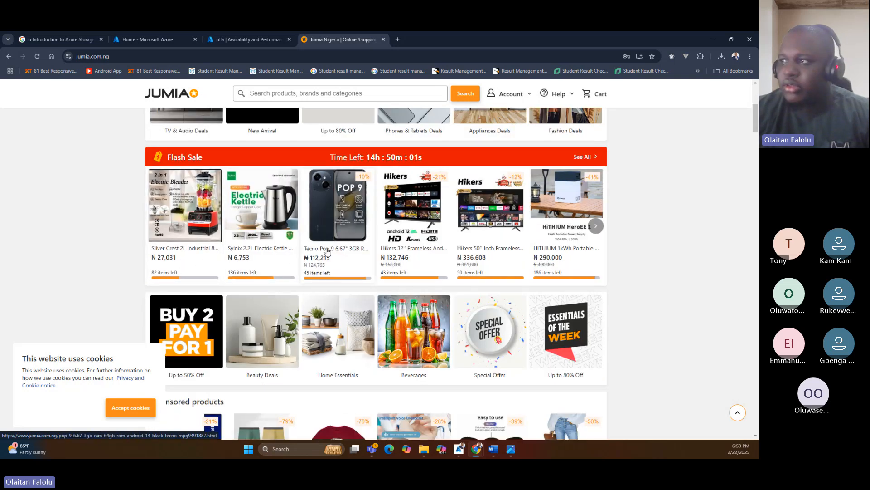
scroll(357, 257, "up", 1)
scroll(357, 256, "up", 2)
scroll(413, 339, "down", 2)
scroll(521, 309, "up", 2)
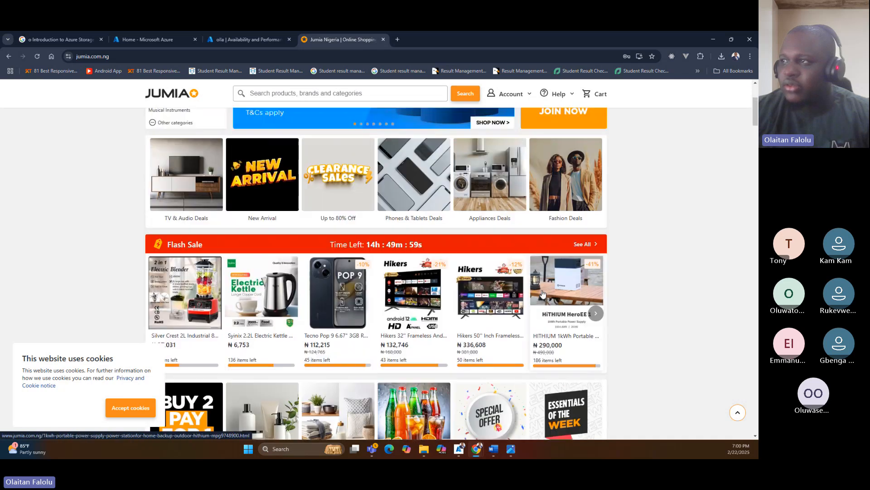
scroll(536, 292, "up", 2)
scroll(408, 297, "down", 3)
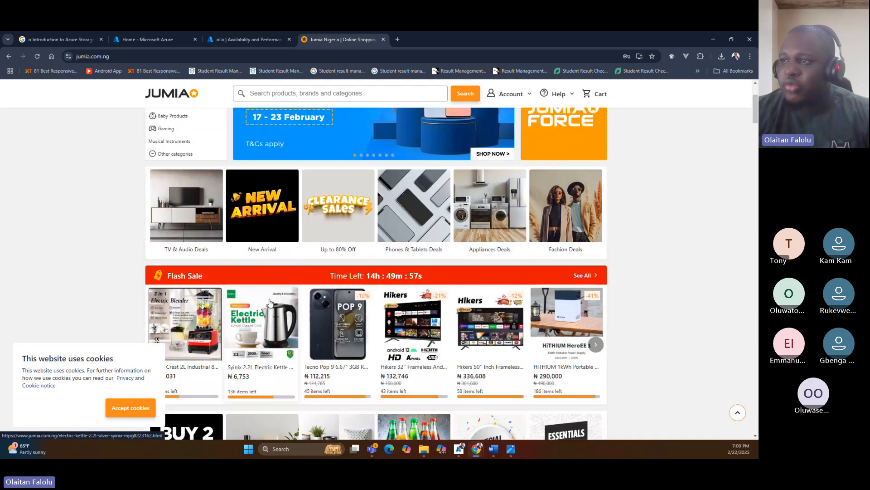
scroll(269, 301, "up", 2)
scroll(269, 301, "down", 2)
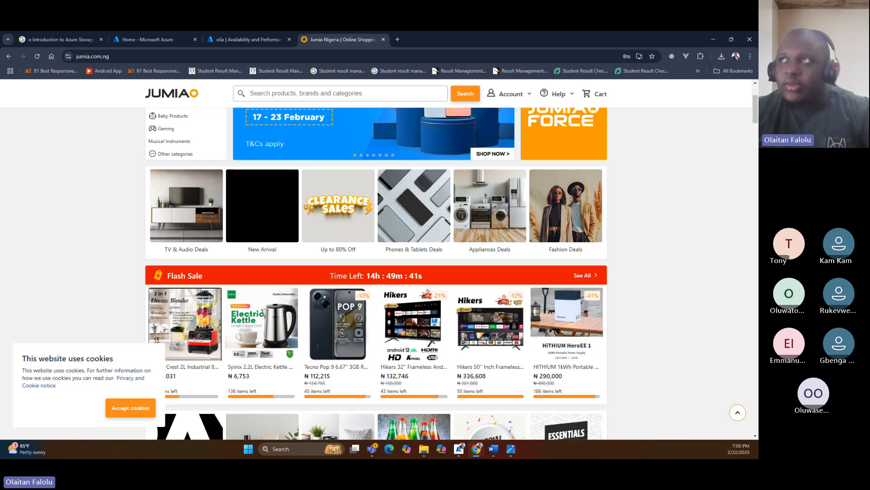
Switch back to the Azure portal, view the Virtual machines page, and return to the portal home page.
left_click(249, 39)
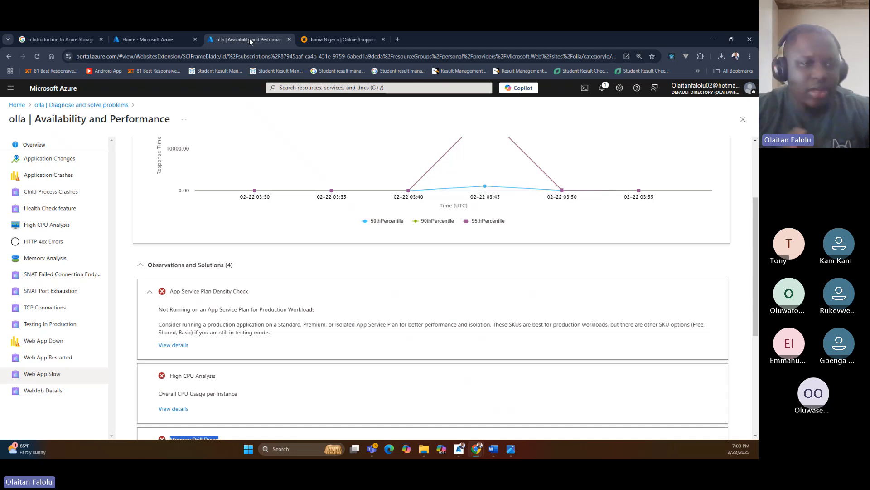
left_click(159, 39)
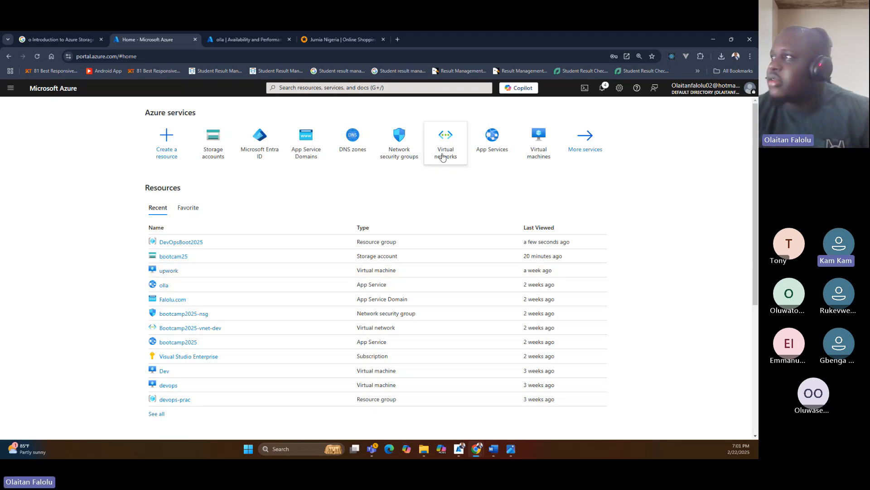
left_click(547, 157)
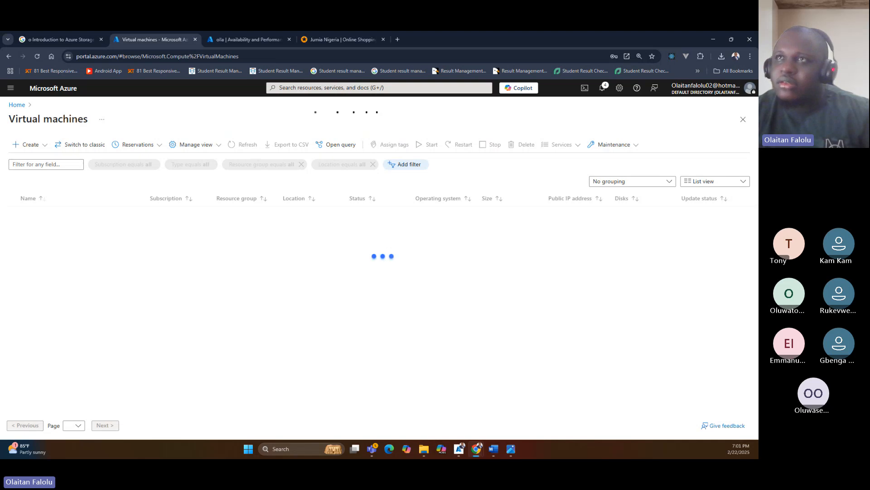
left_click(17, 104)
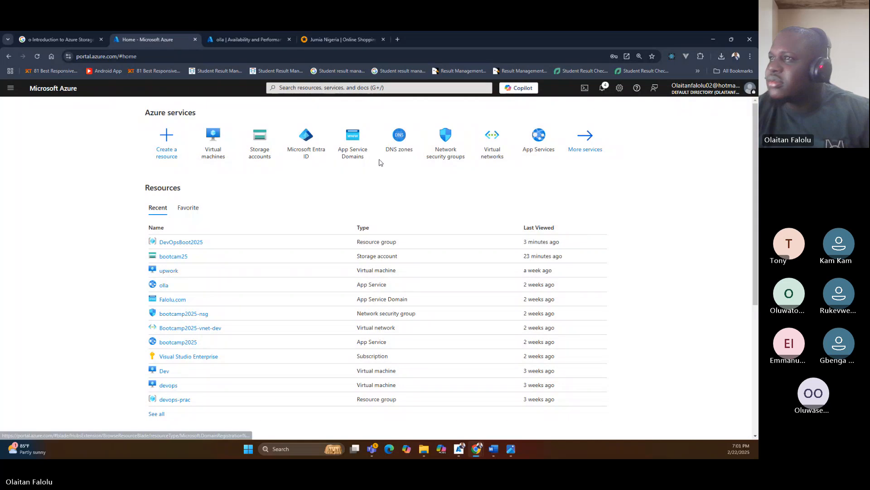
Open the Personal resource group from the Resource groups list and collapse the list beside it.
left_click(11, 88)
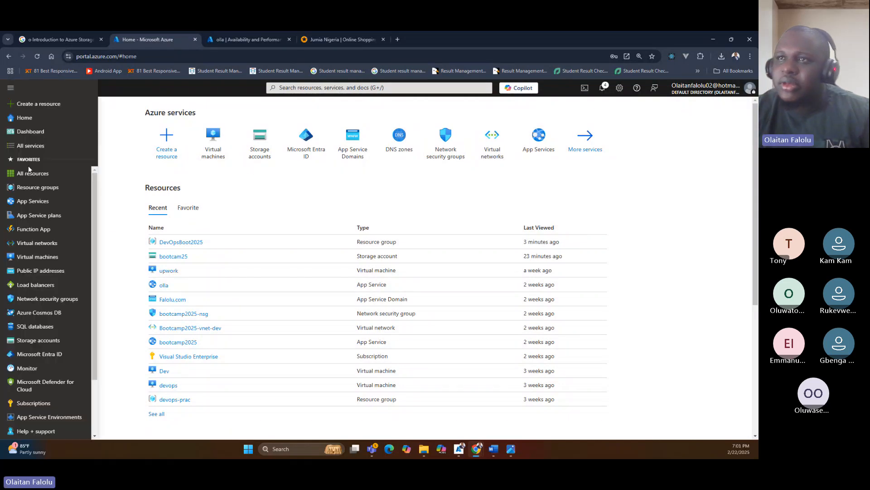
left_click(35, 187)
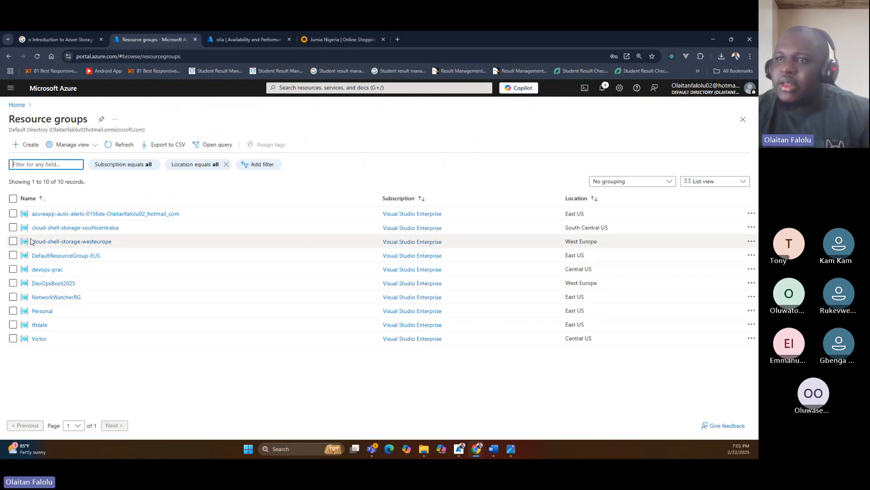
left_click(38, 313)
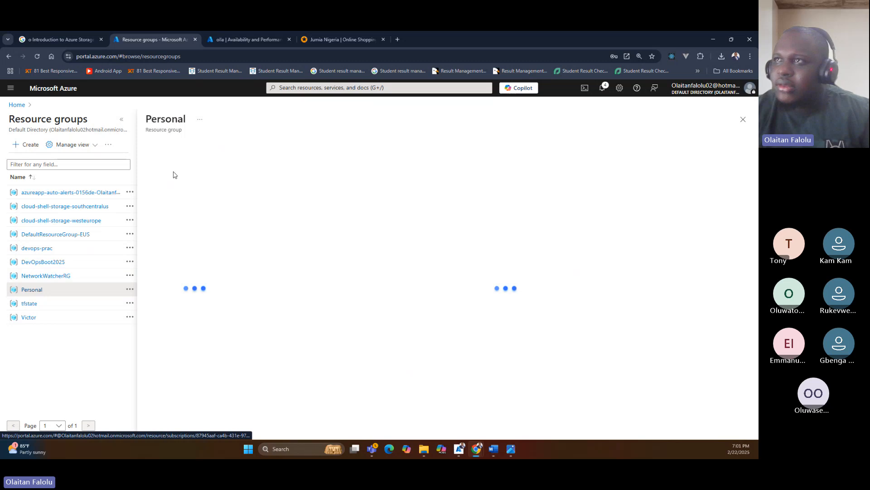
left_click(123, 120)
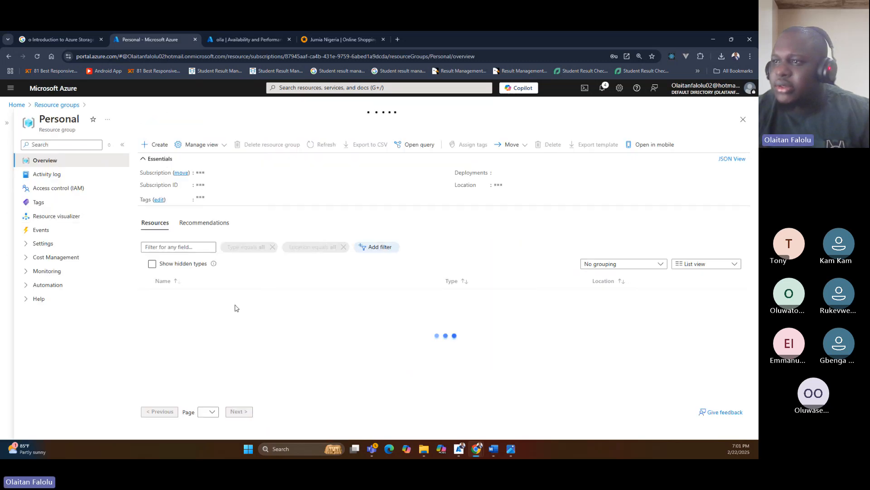
Select the devops virtual machine together with devops-ip, devops-nsg, devops472 and its OS disk in the Personal resource group.
scroll(216, 321, "down", 3)
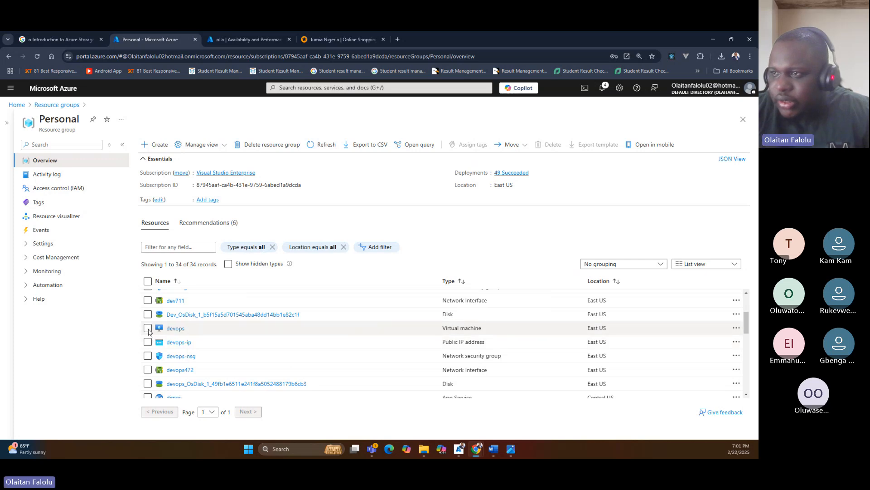
left_click(148, 329)
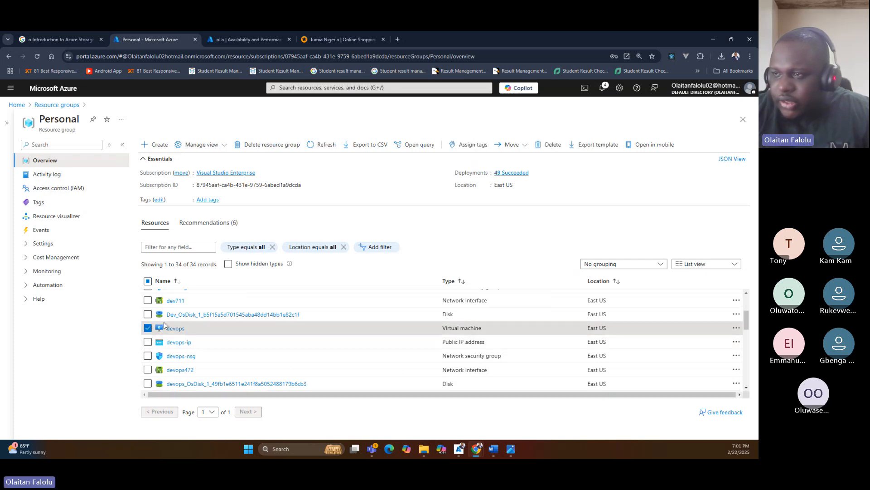
left_click(148, 342)
left_click(148, 356)
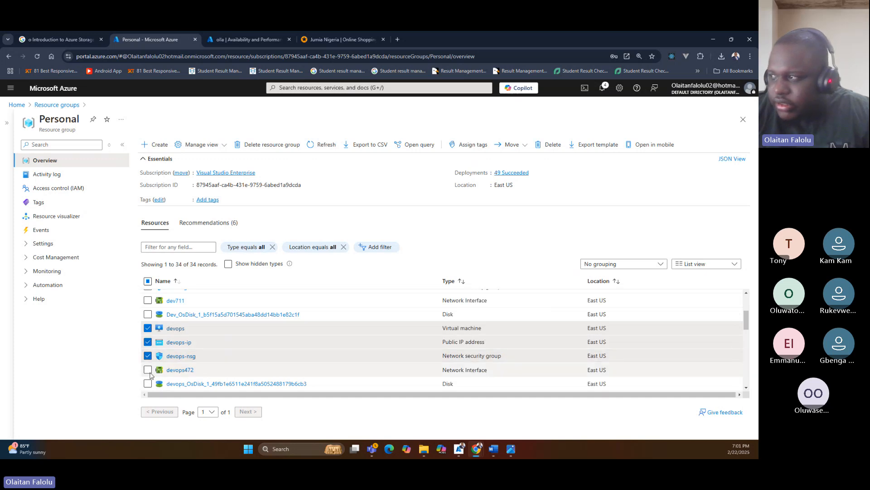
left_click(148, 369)
scroll(258, 335, "down", 2)
scroll(310, 348, "up", 1)
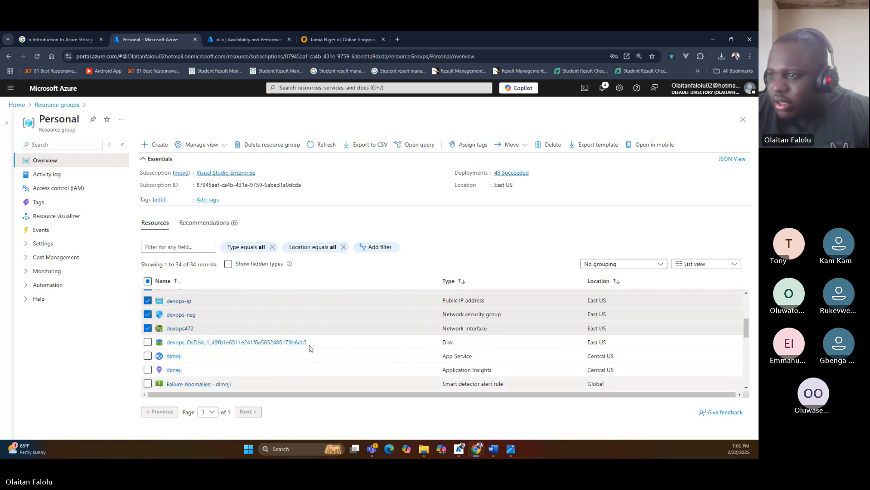
left_click(148, 344)
Examine the other resources listed in the Personal resource group and compare them with the selected devops resources.
scroll(175, 347, "down", 3)
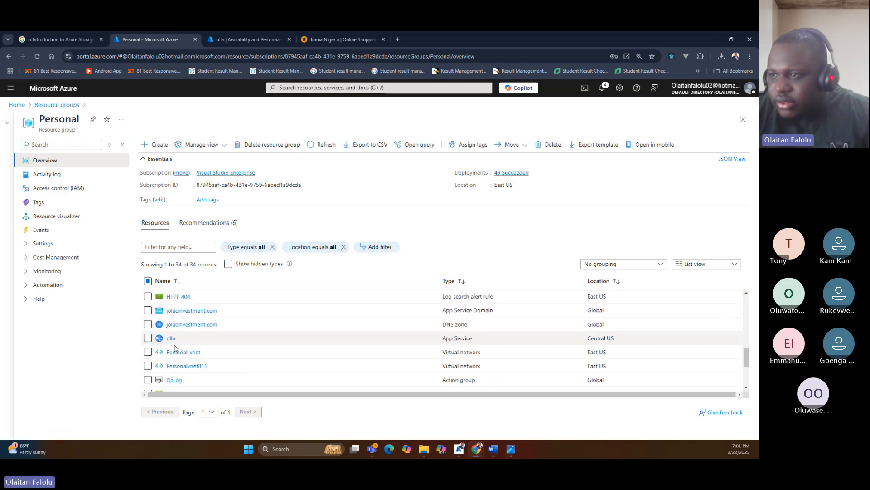
scroll(175, 347, "down", 3)
scroll(175, 347, "up", 5)
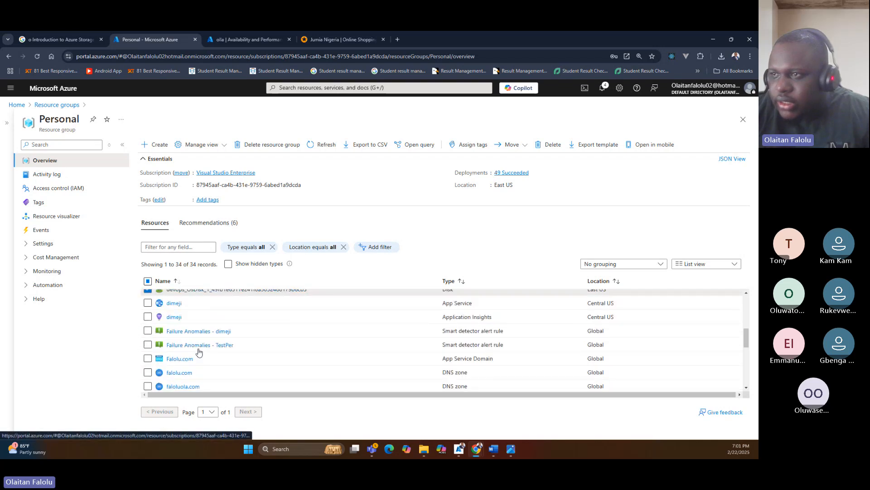
scroll(198, 352, "up", 2)
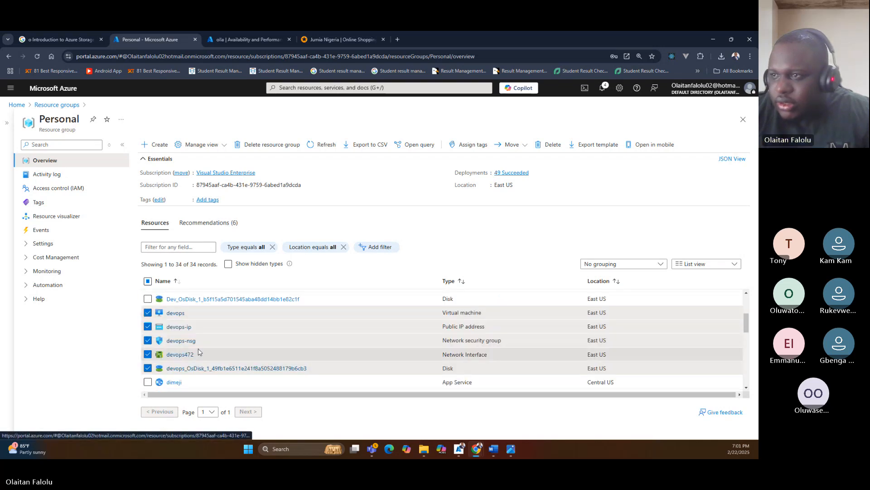
scroll(199, 352, "up", 3)
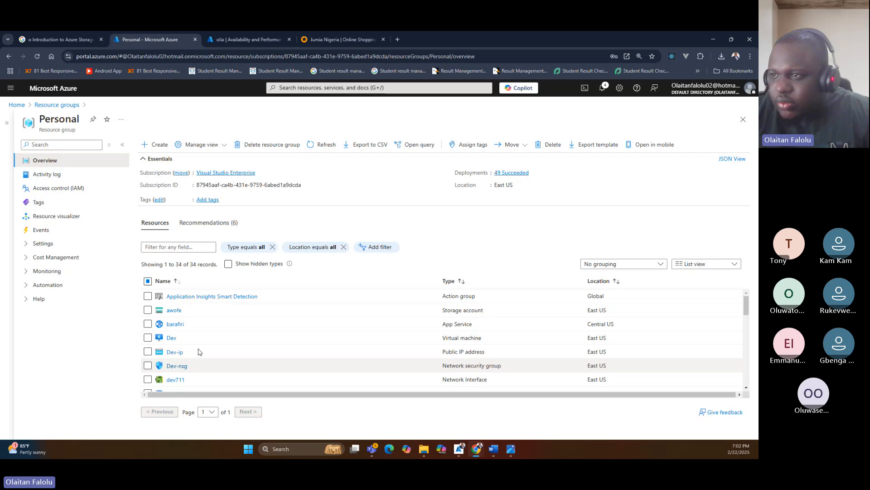
scroll(198, 352, "down", 5)
scroll(198, 354, "up", 3)
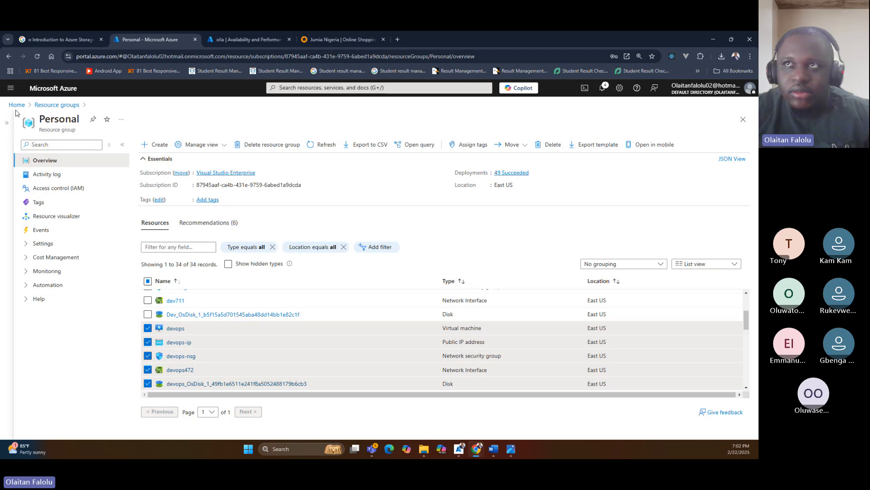
Leave the Personal resource group for the portal home page and open the Storage accounts list.
left_click(17, 105)
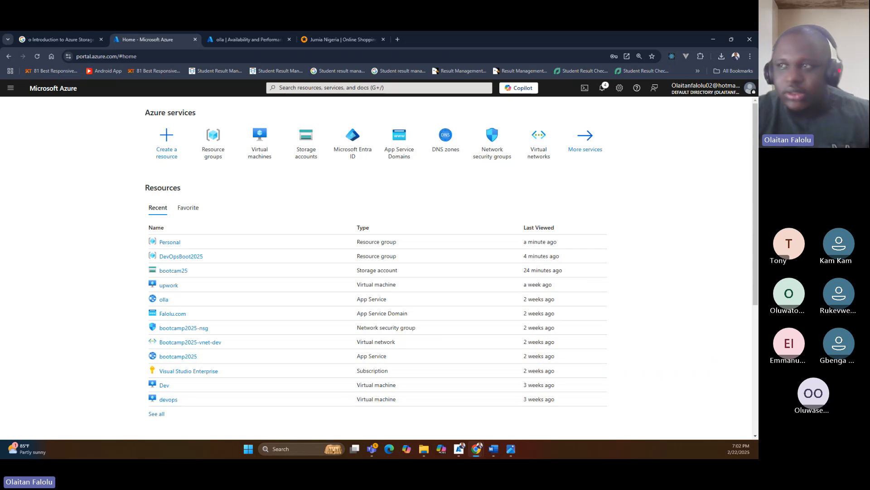
left_click(307, 144)
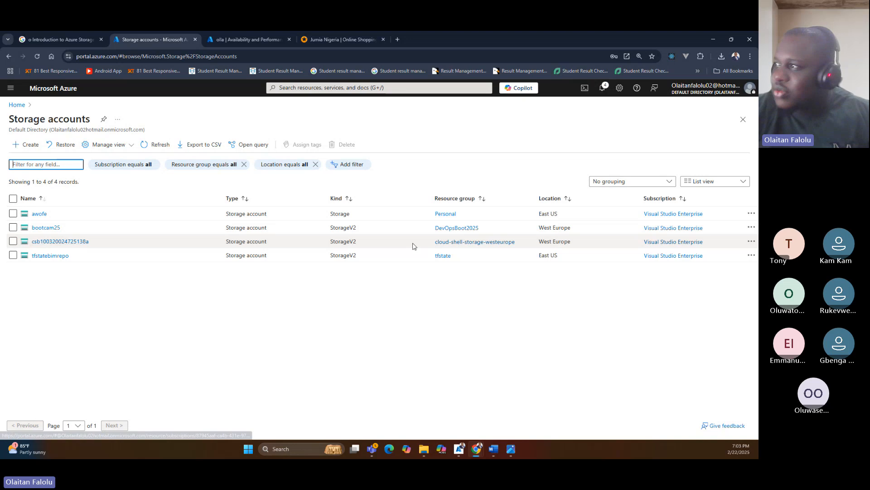
Start a PowerShell Cloud Shell session with no storage account required, using the Visual Studio Enterprise subscription and no existing private virtual network.
left_click(585, 89)
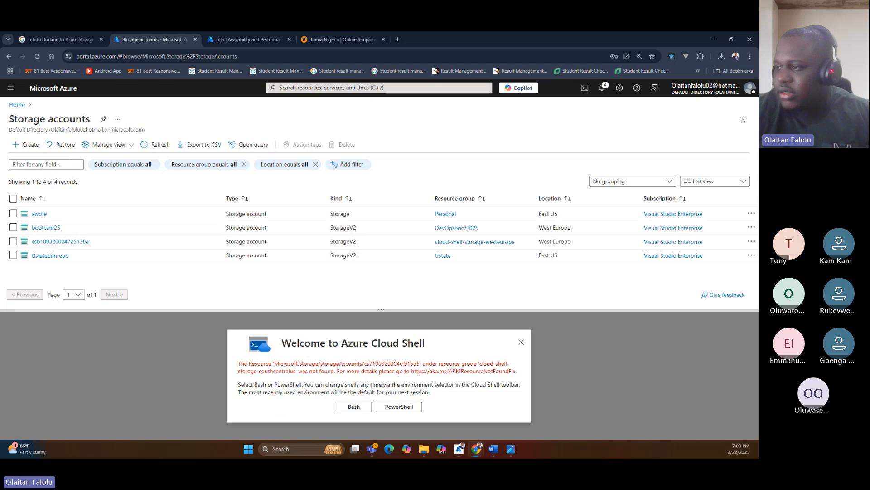
left_click(395, 406)
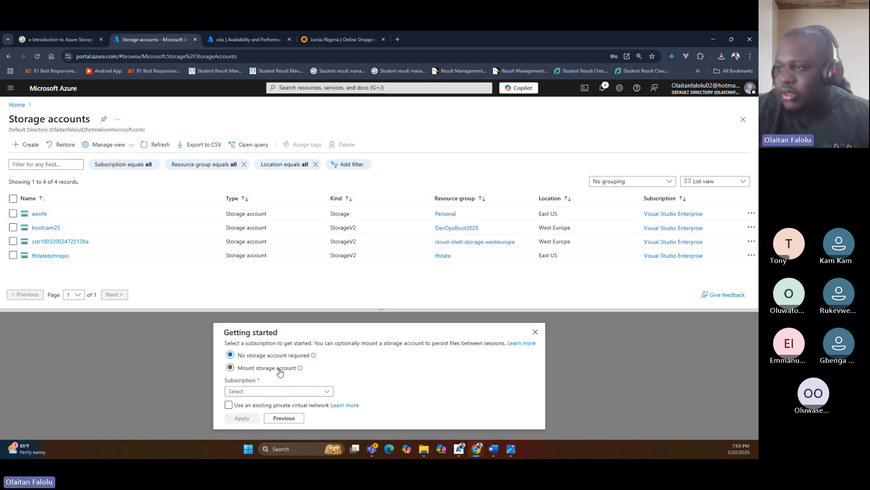
left_click(280, 370)
left_click(284, 355)
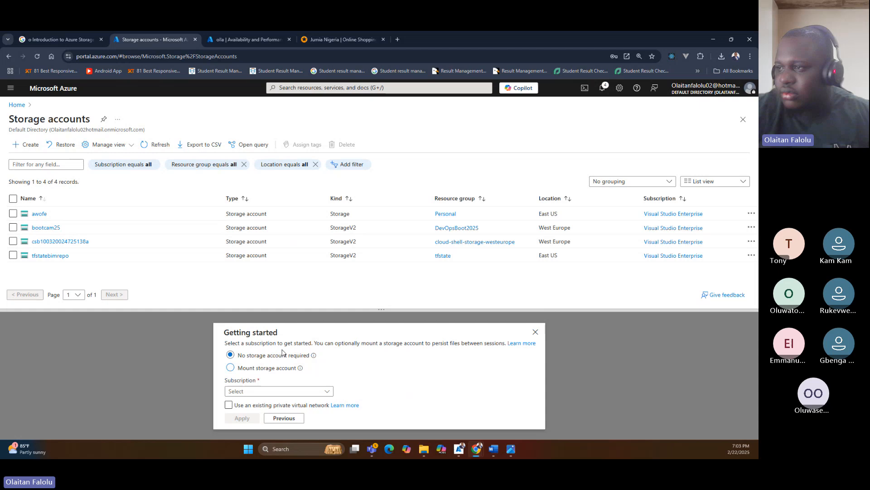
left_click(278, 390)
left_click(281, 410)
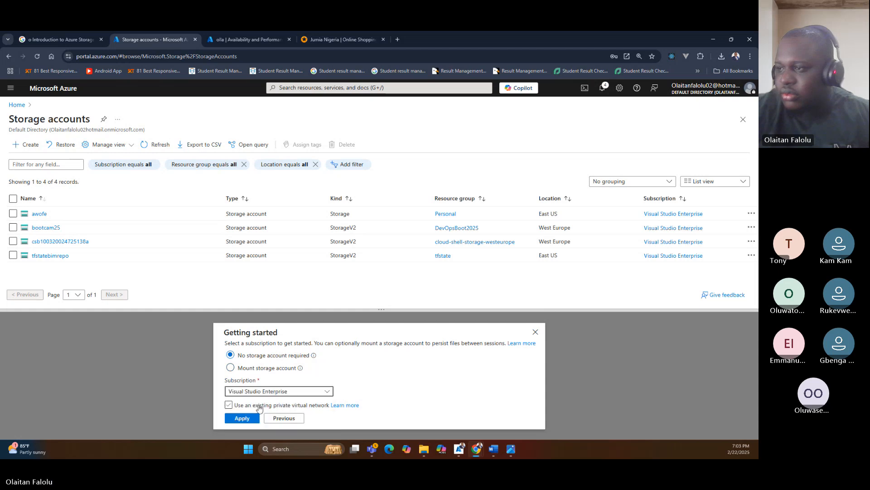
left_click(231, 405)
left_click(230, 405)
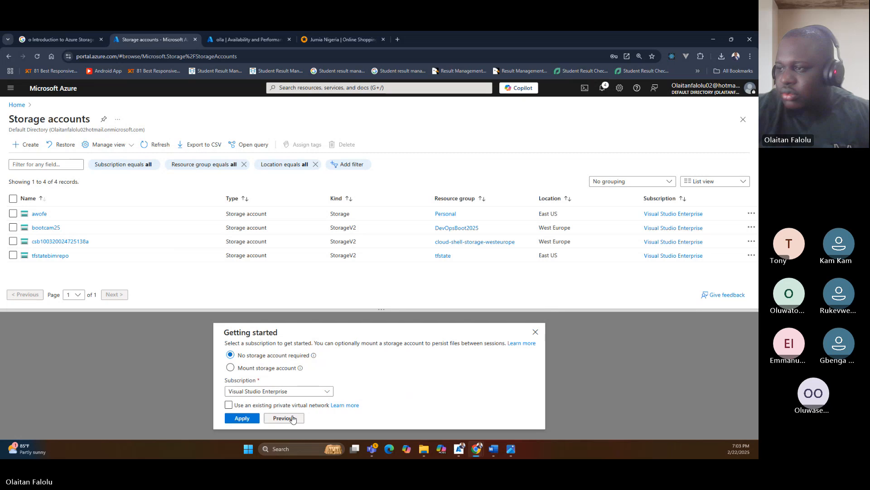
left_click(242, 418)
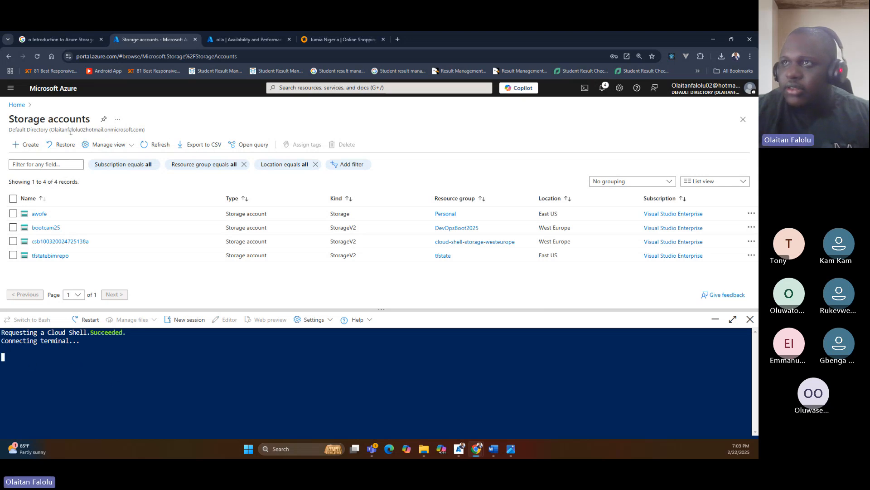
Refresh the Storage accounts list and highlight the name of the account in the cloud-shell-storage-westeurope resource group.
left_click(159, 144)
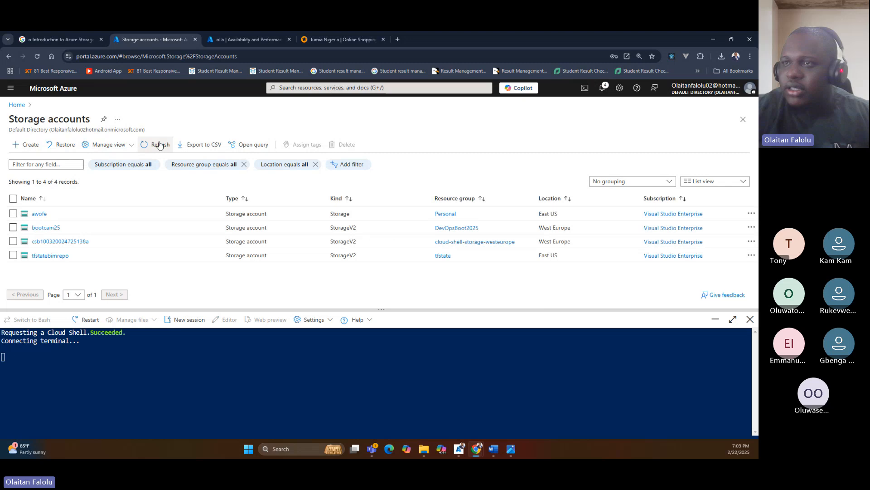
left_click(159, 145)
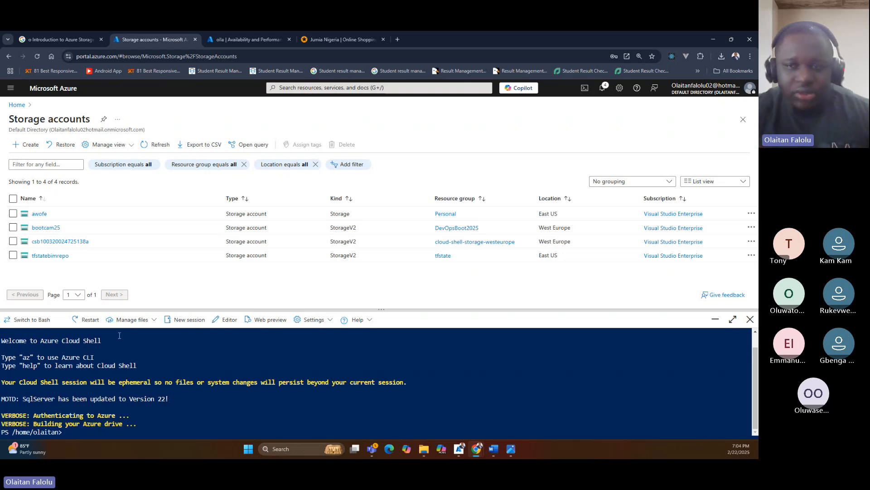
left_click(171, 141)
left_click(159, 143)
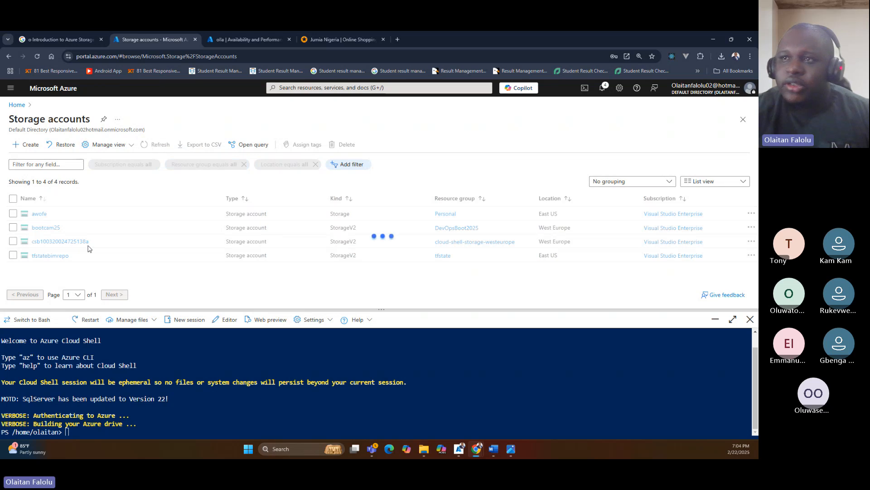
left_click_drag(89, 242, 30, 242)
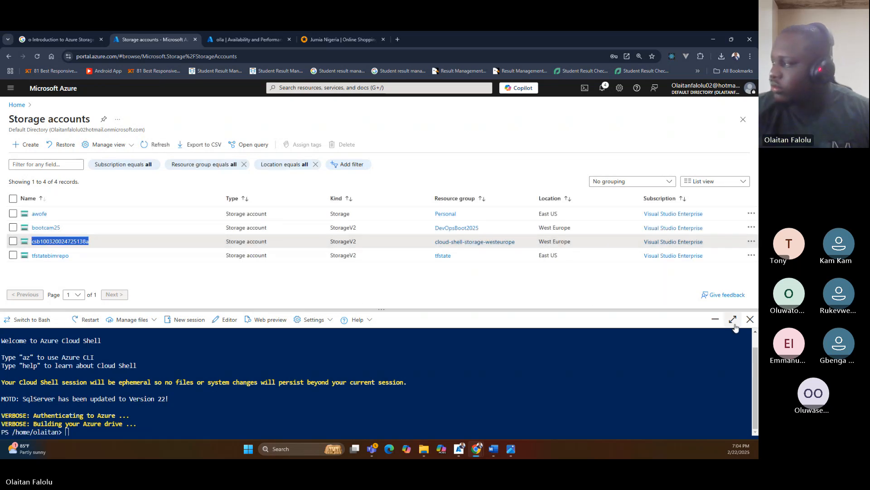
Close the Cloud Shell session and switch away from the browser window.
left_click(750, 319)
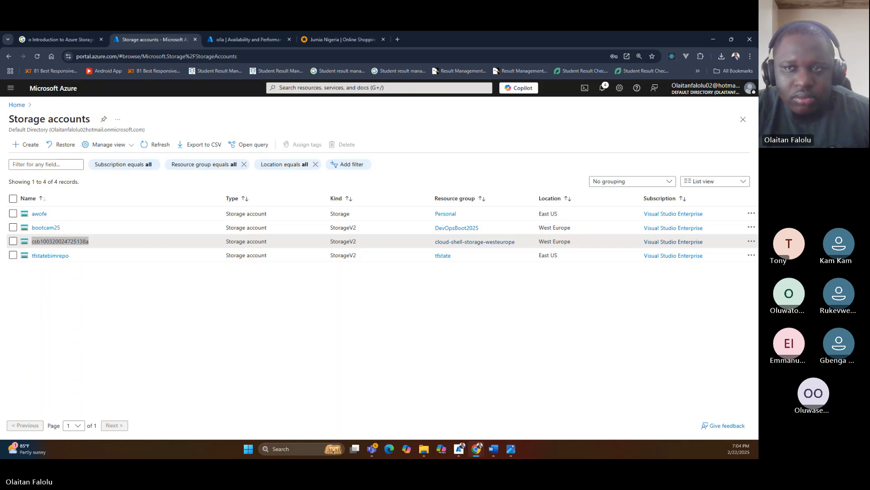
key("alt+Tab")
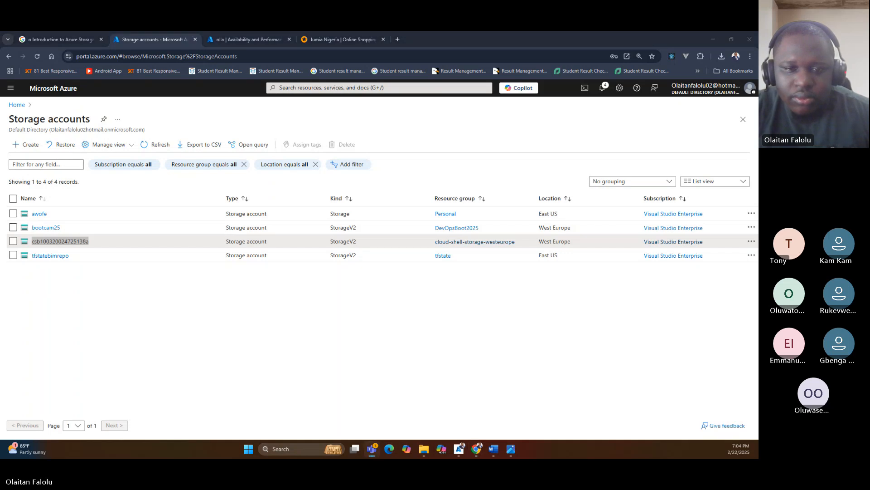